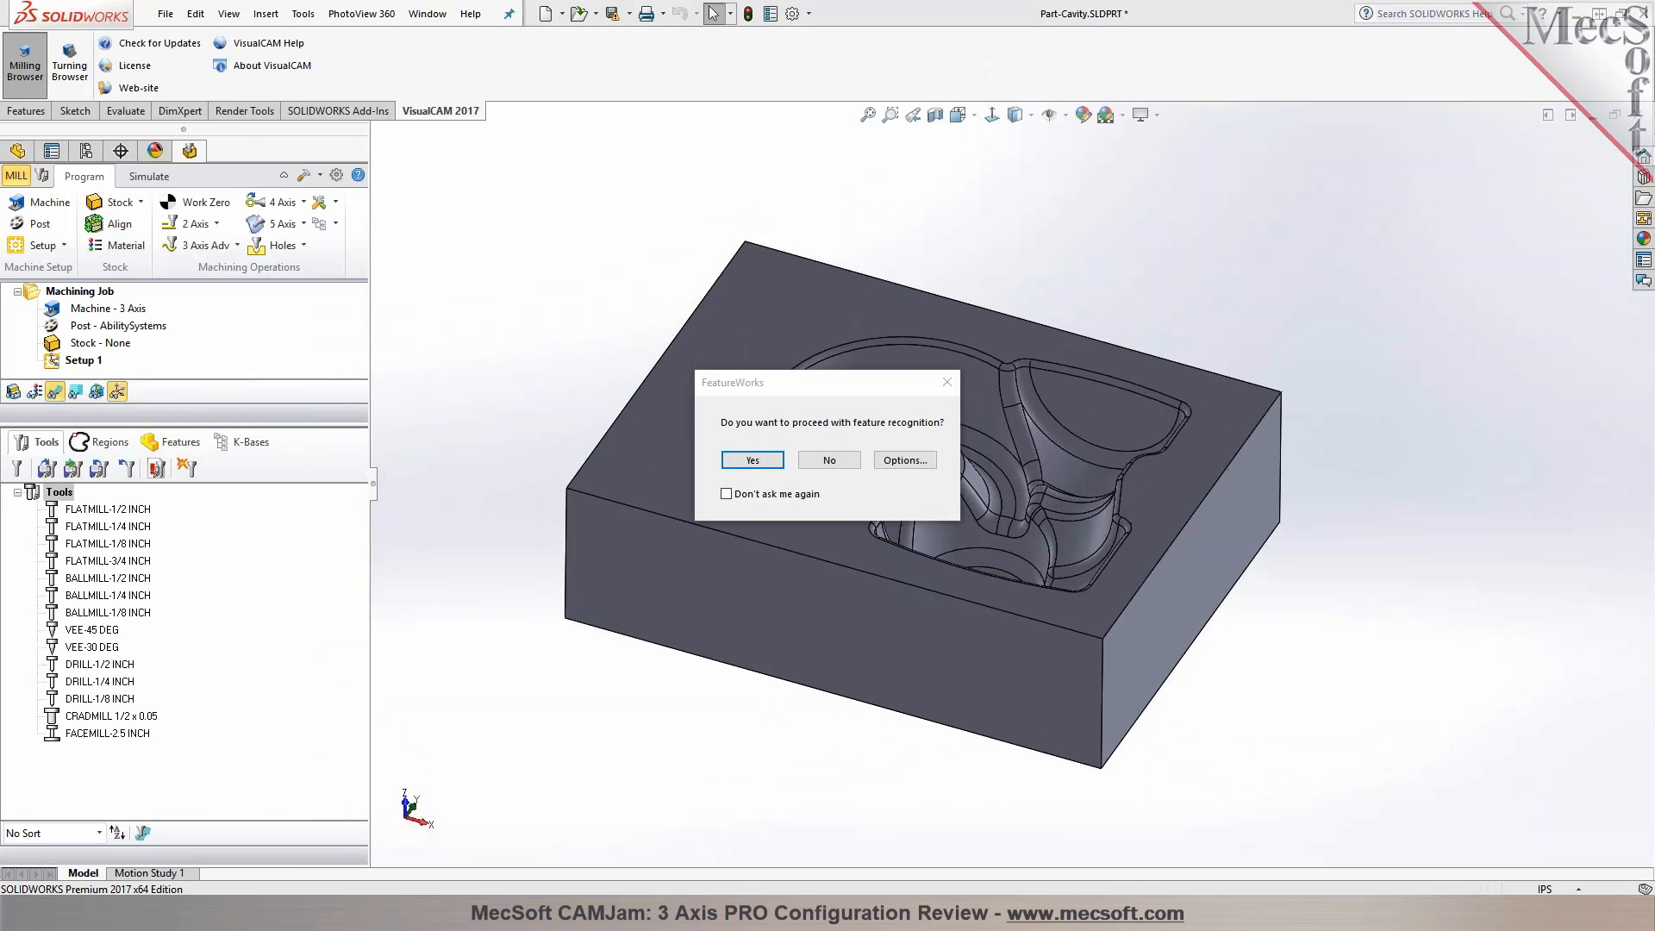
Decline feature recognition for the cavity part and enlarge the machining job area above the tools list
left_click(829, 460)
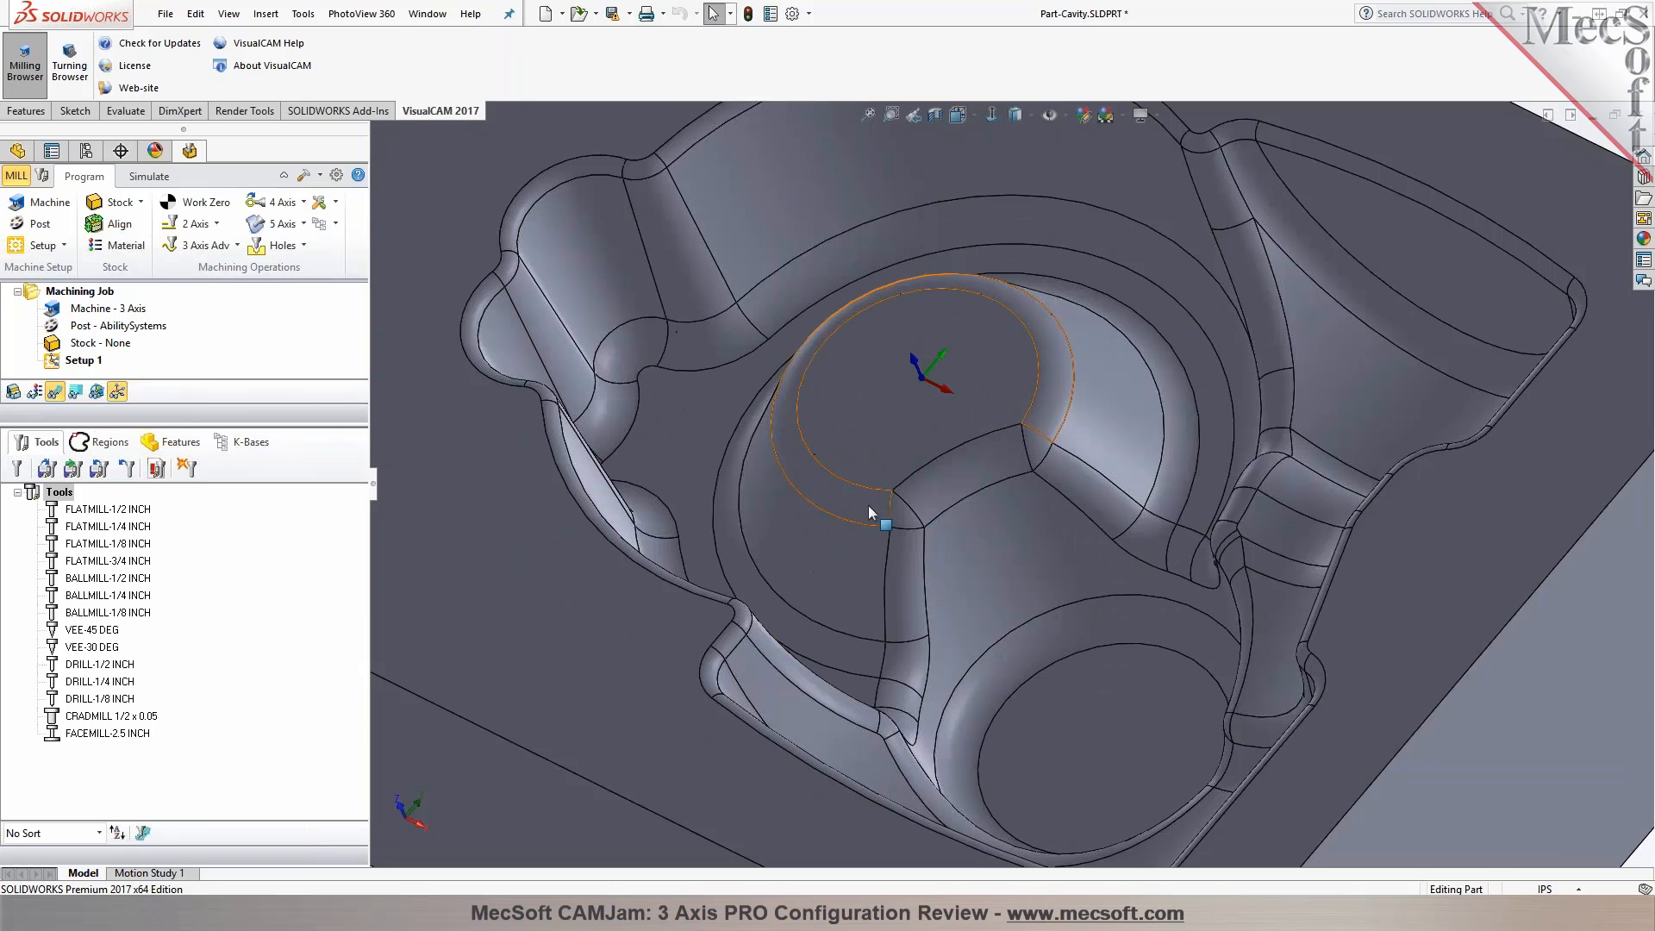
scroll(926, 493, "up", 4)
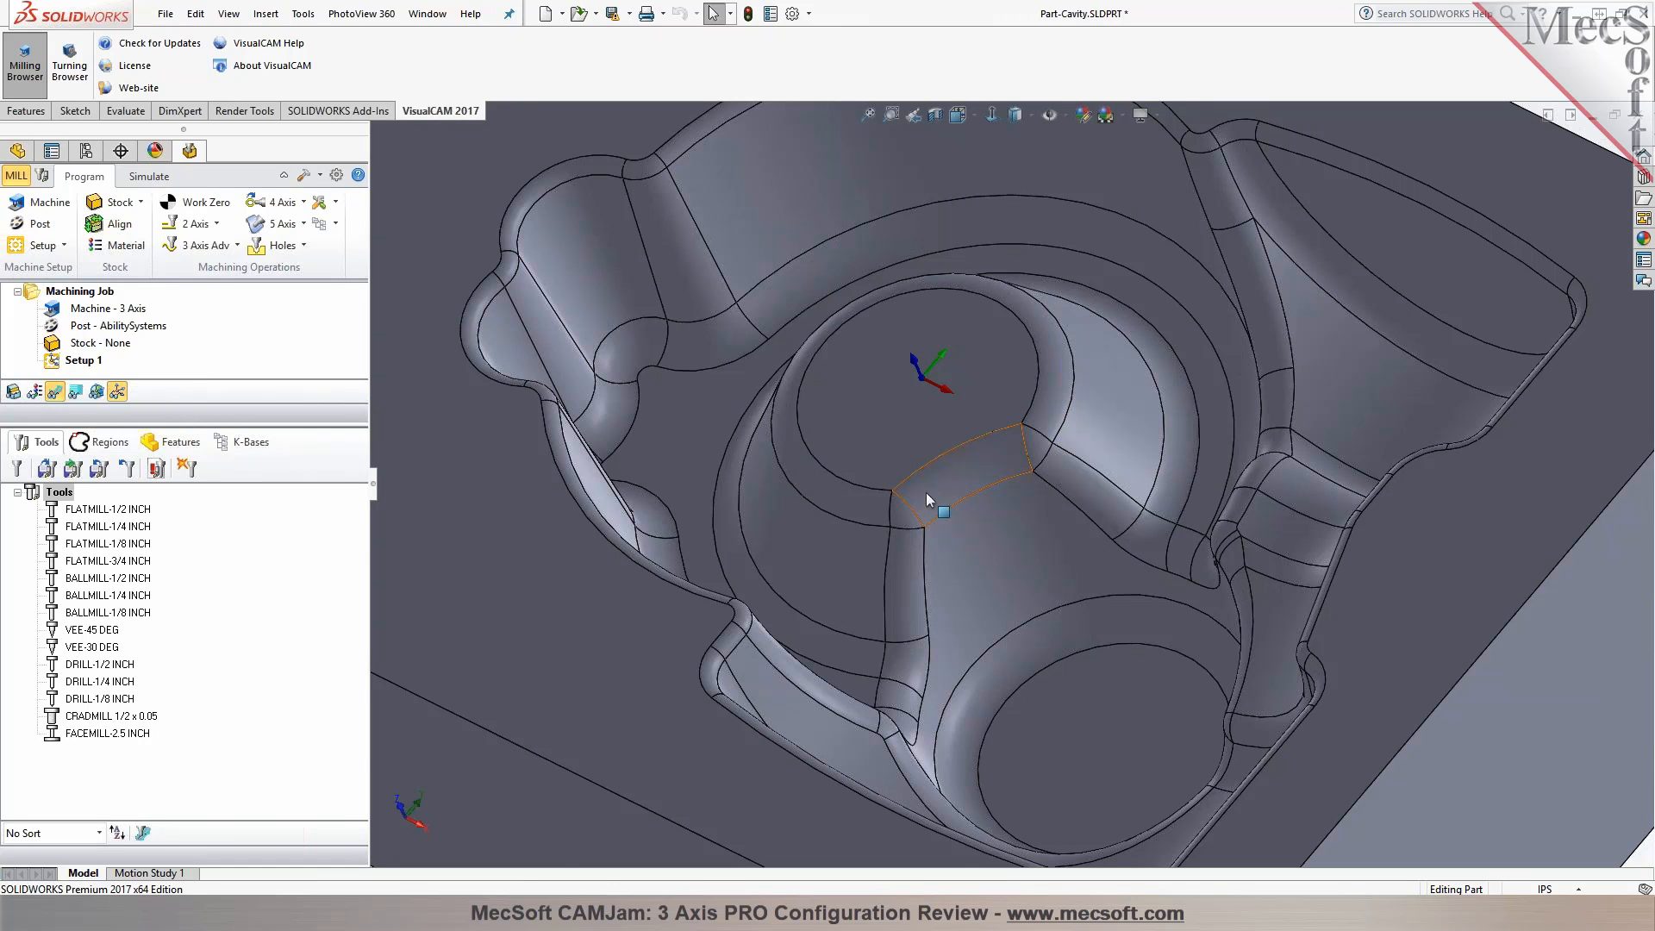
middle_click_drag(923, 519, 1005, 409)
left_click_drag(198, 425, 199, 583)
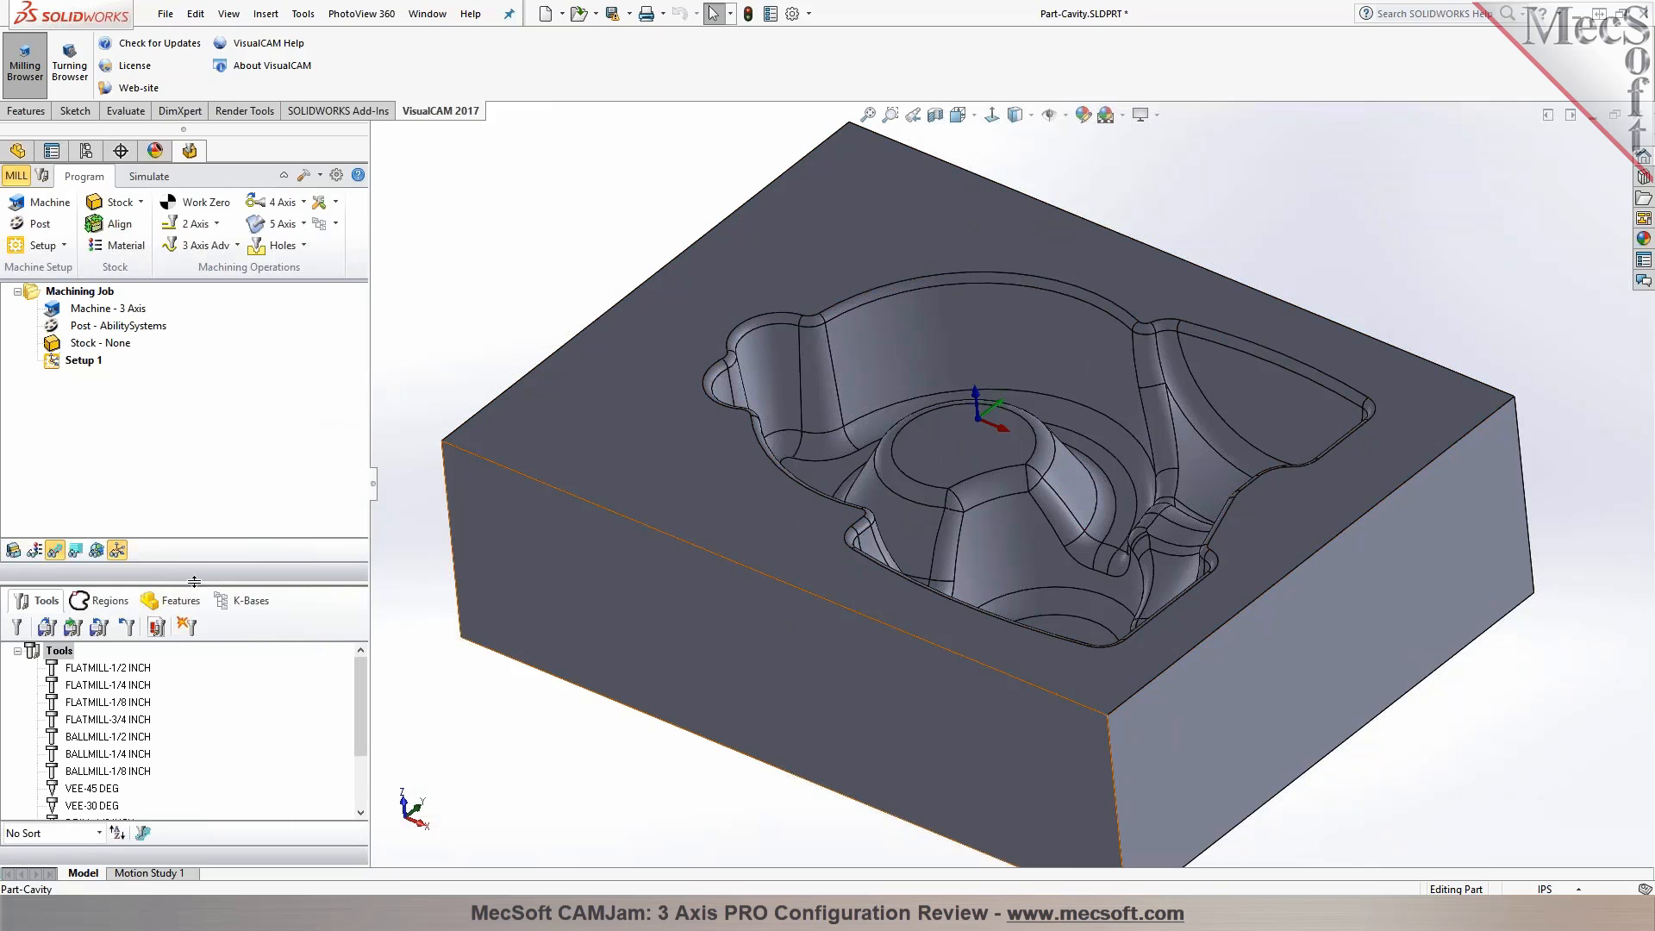
scroll(980, 488, "up", 3)
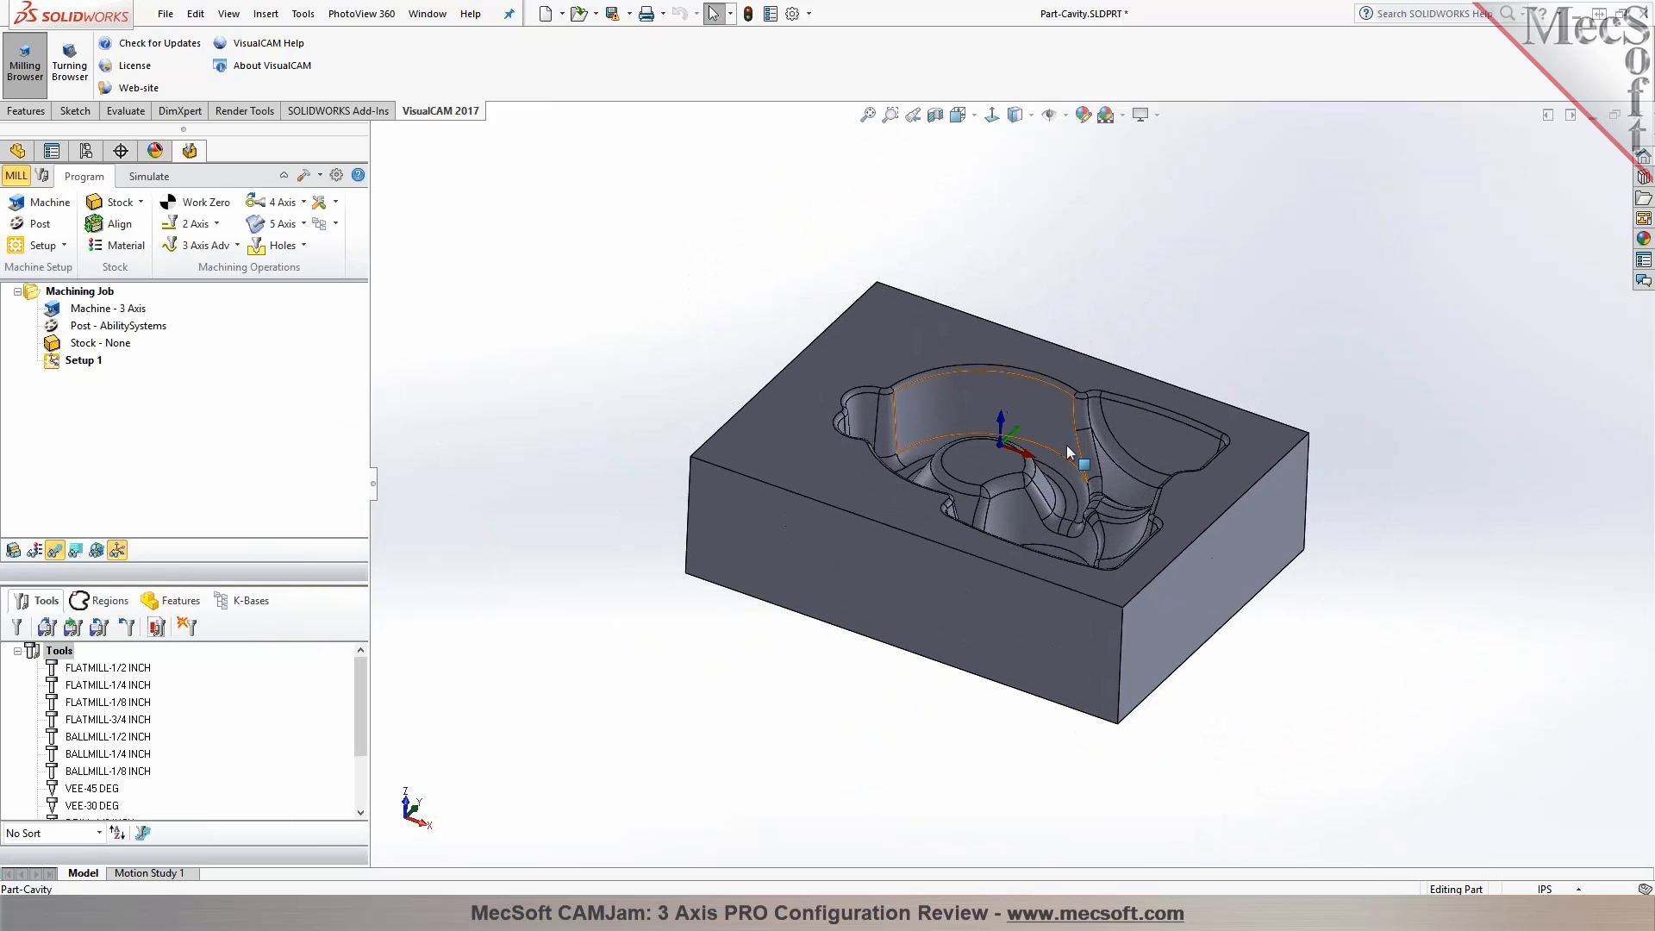
scroll(1068, 444, "down", 2)
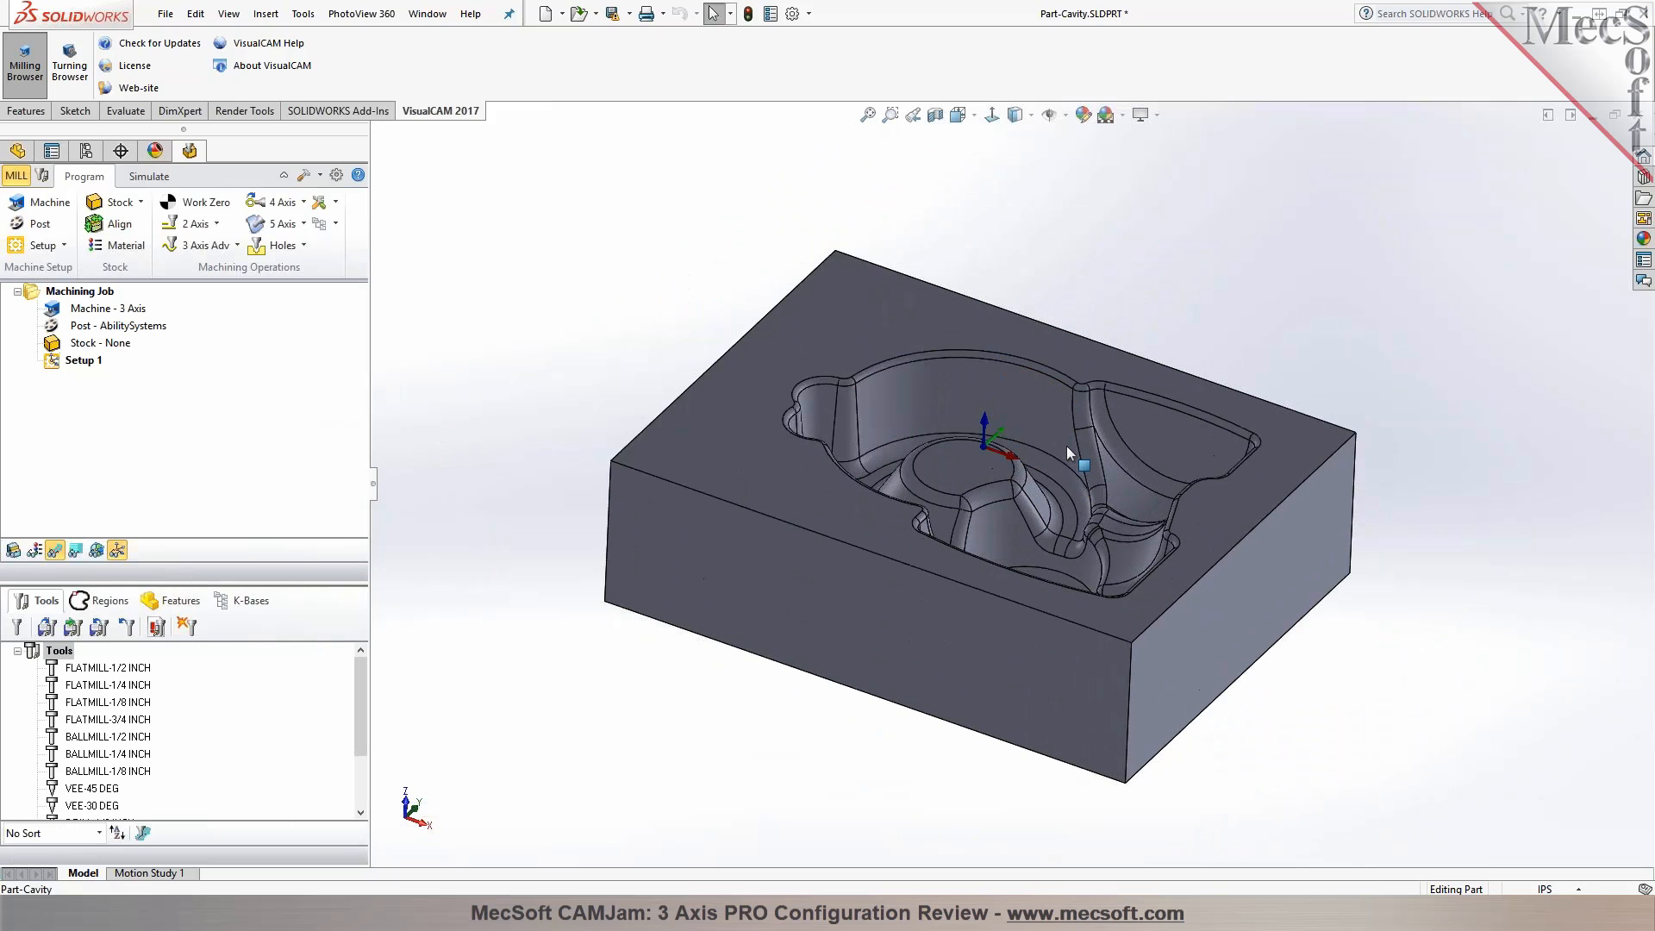
Accept the default machine tool setup and set the current post processor to Haas
left_click(37, 207)
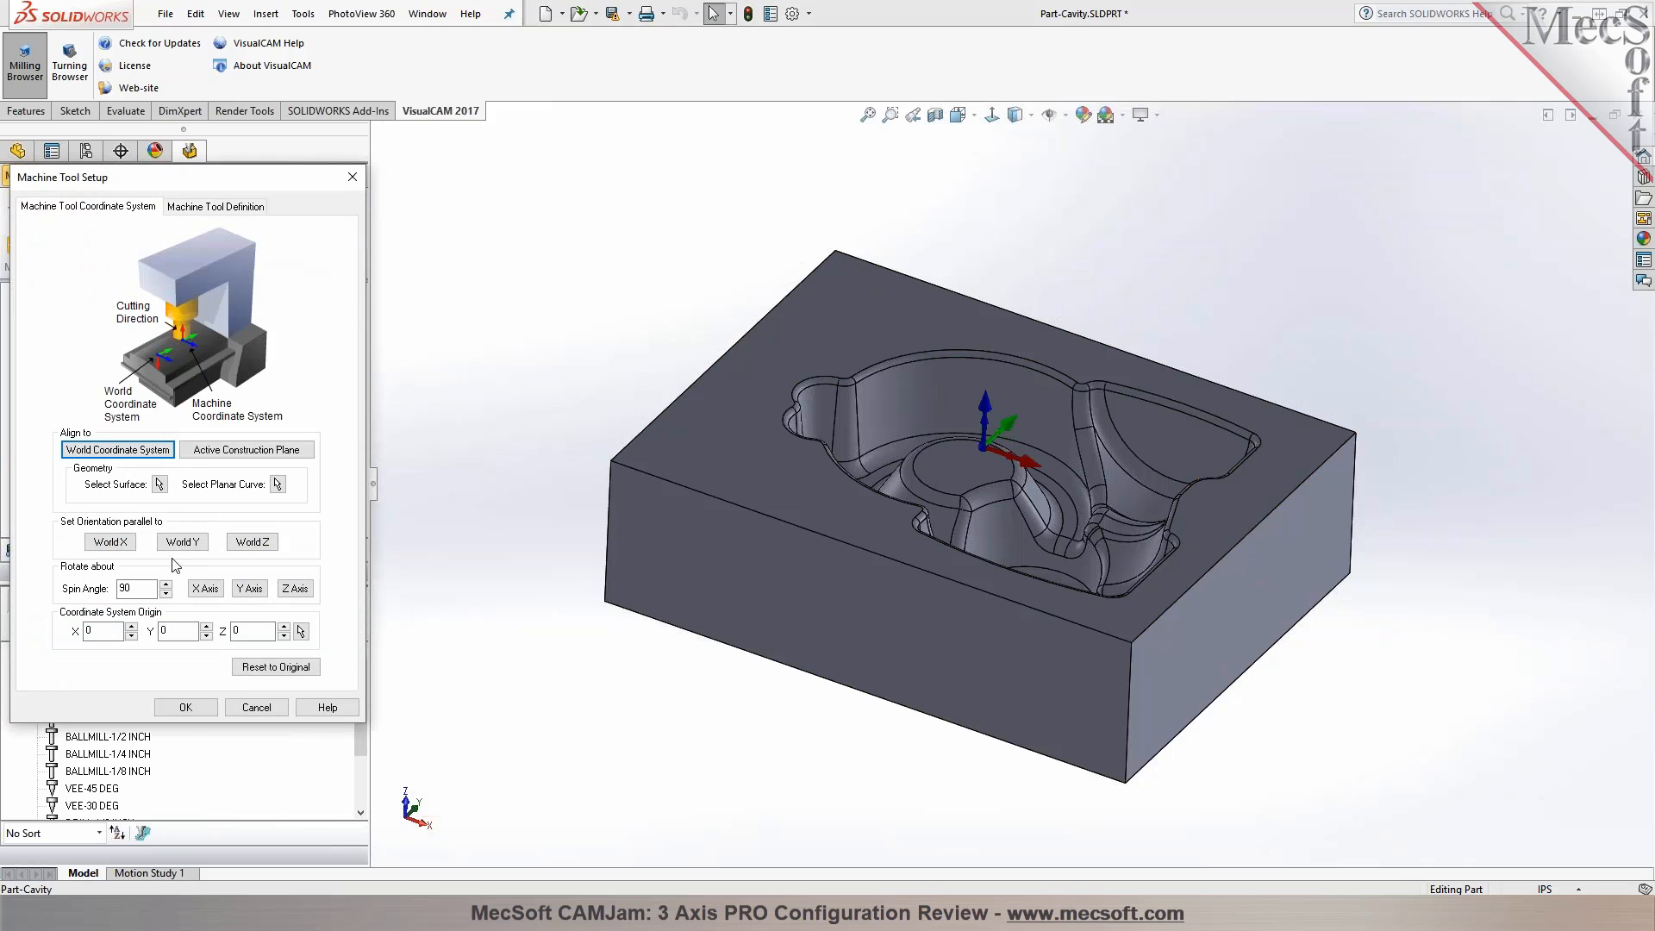
left_click(185, 707)
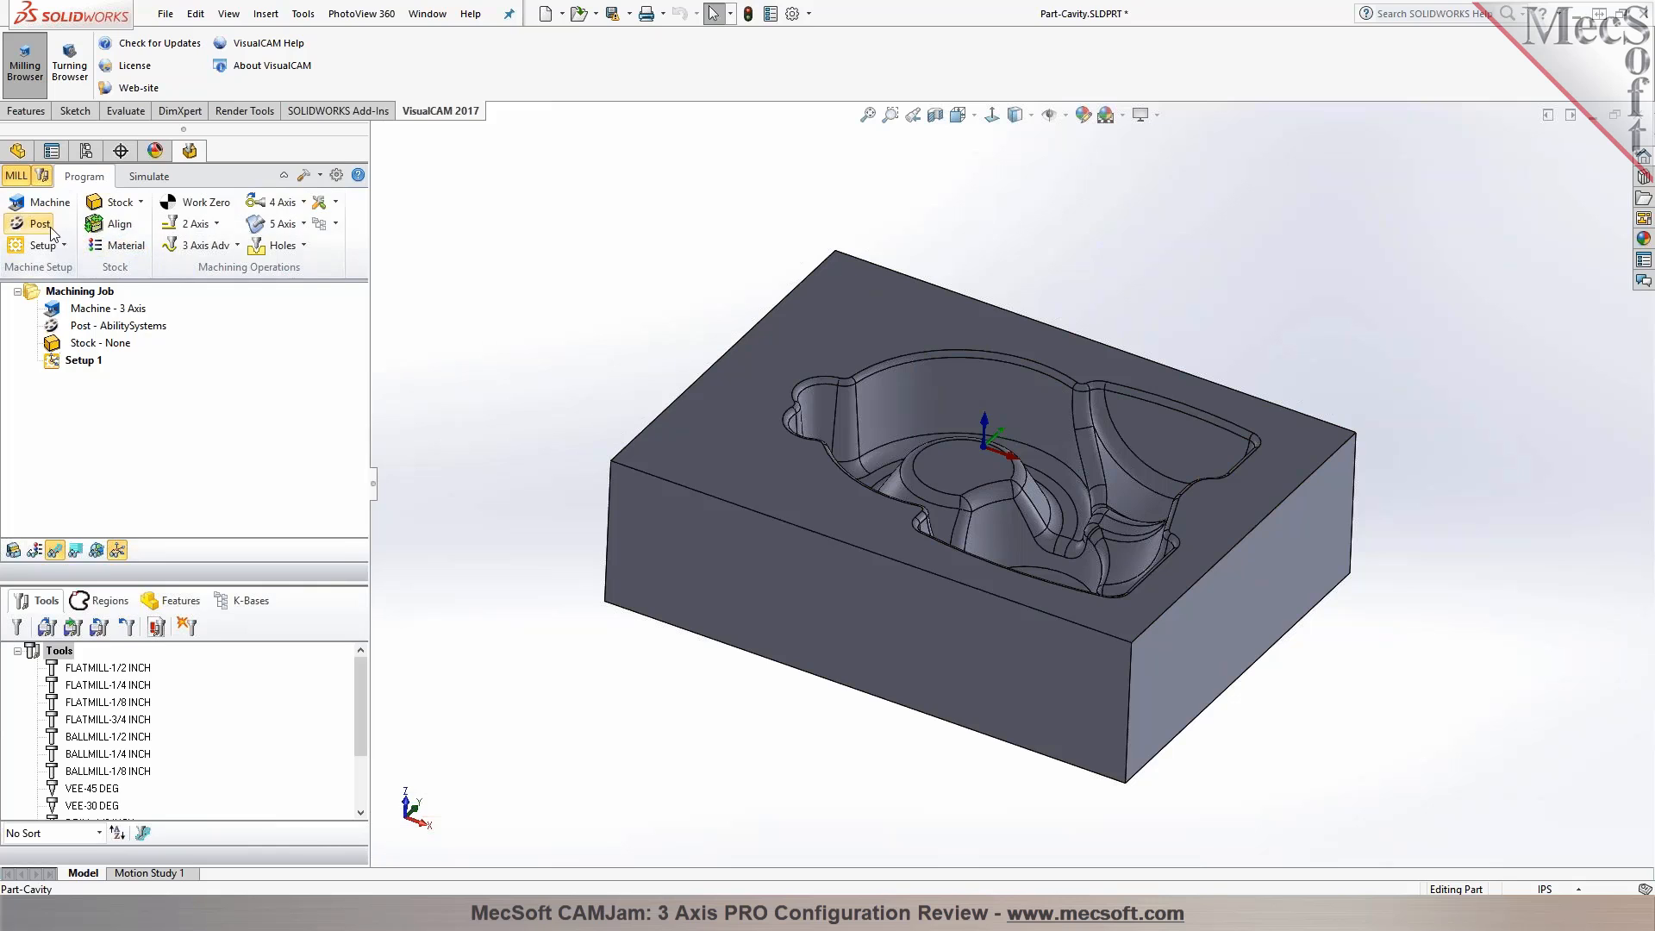
left_click(52, 233)
left_click(208, 252)
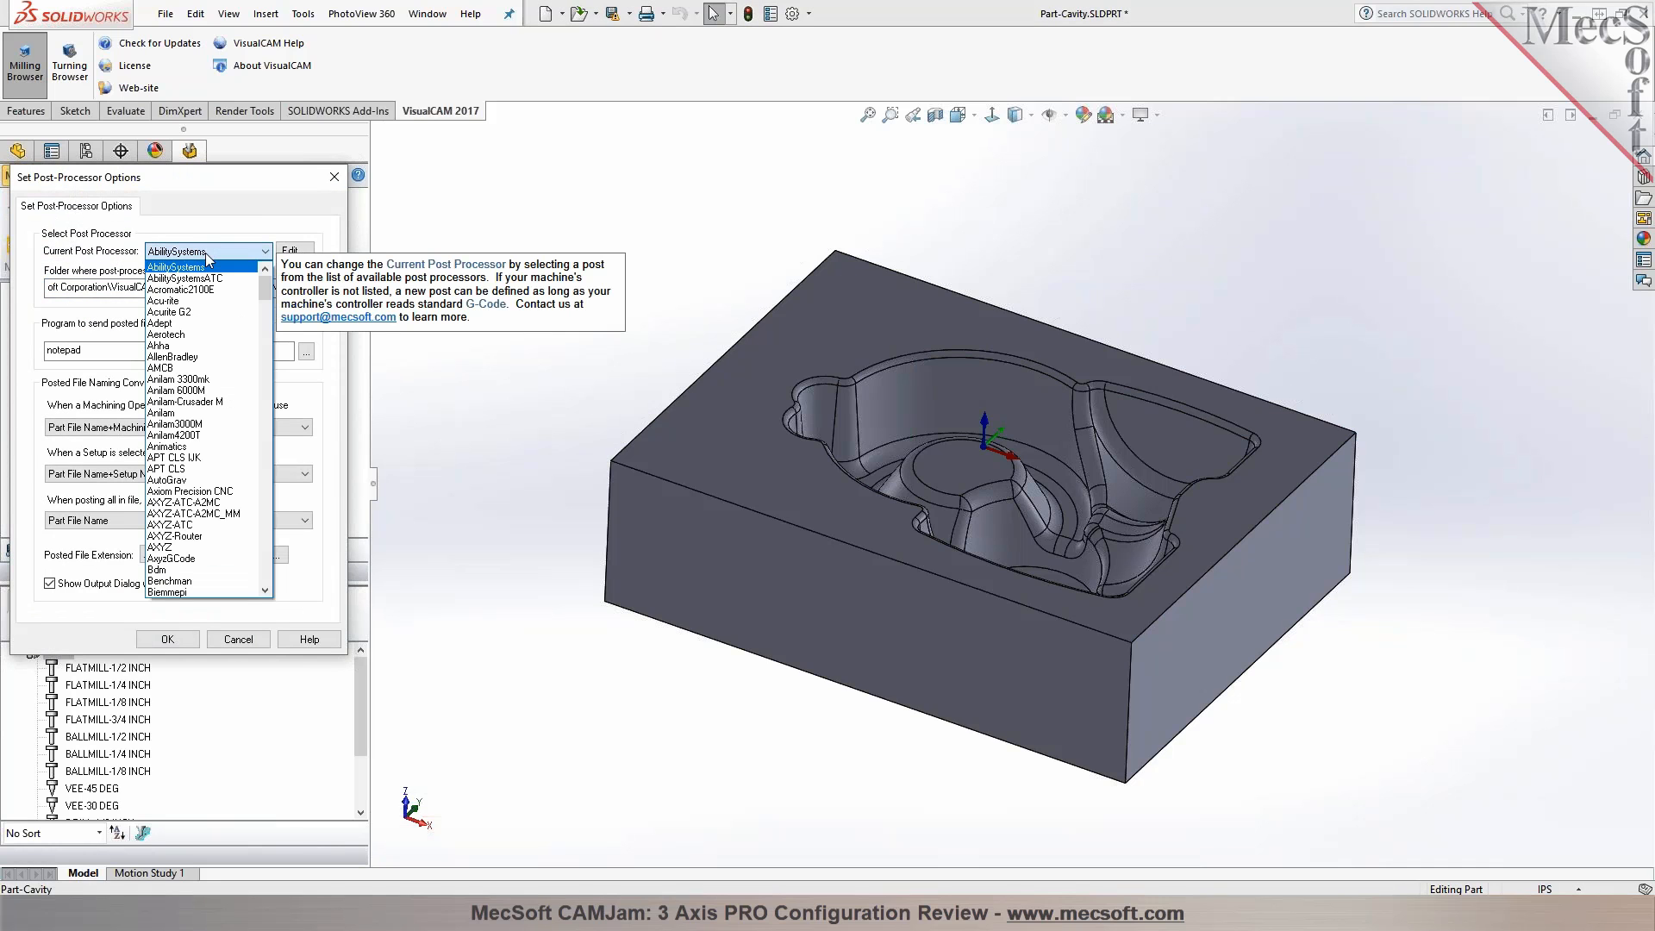
key("h")
scroll(188, 405, "down", 1)
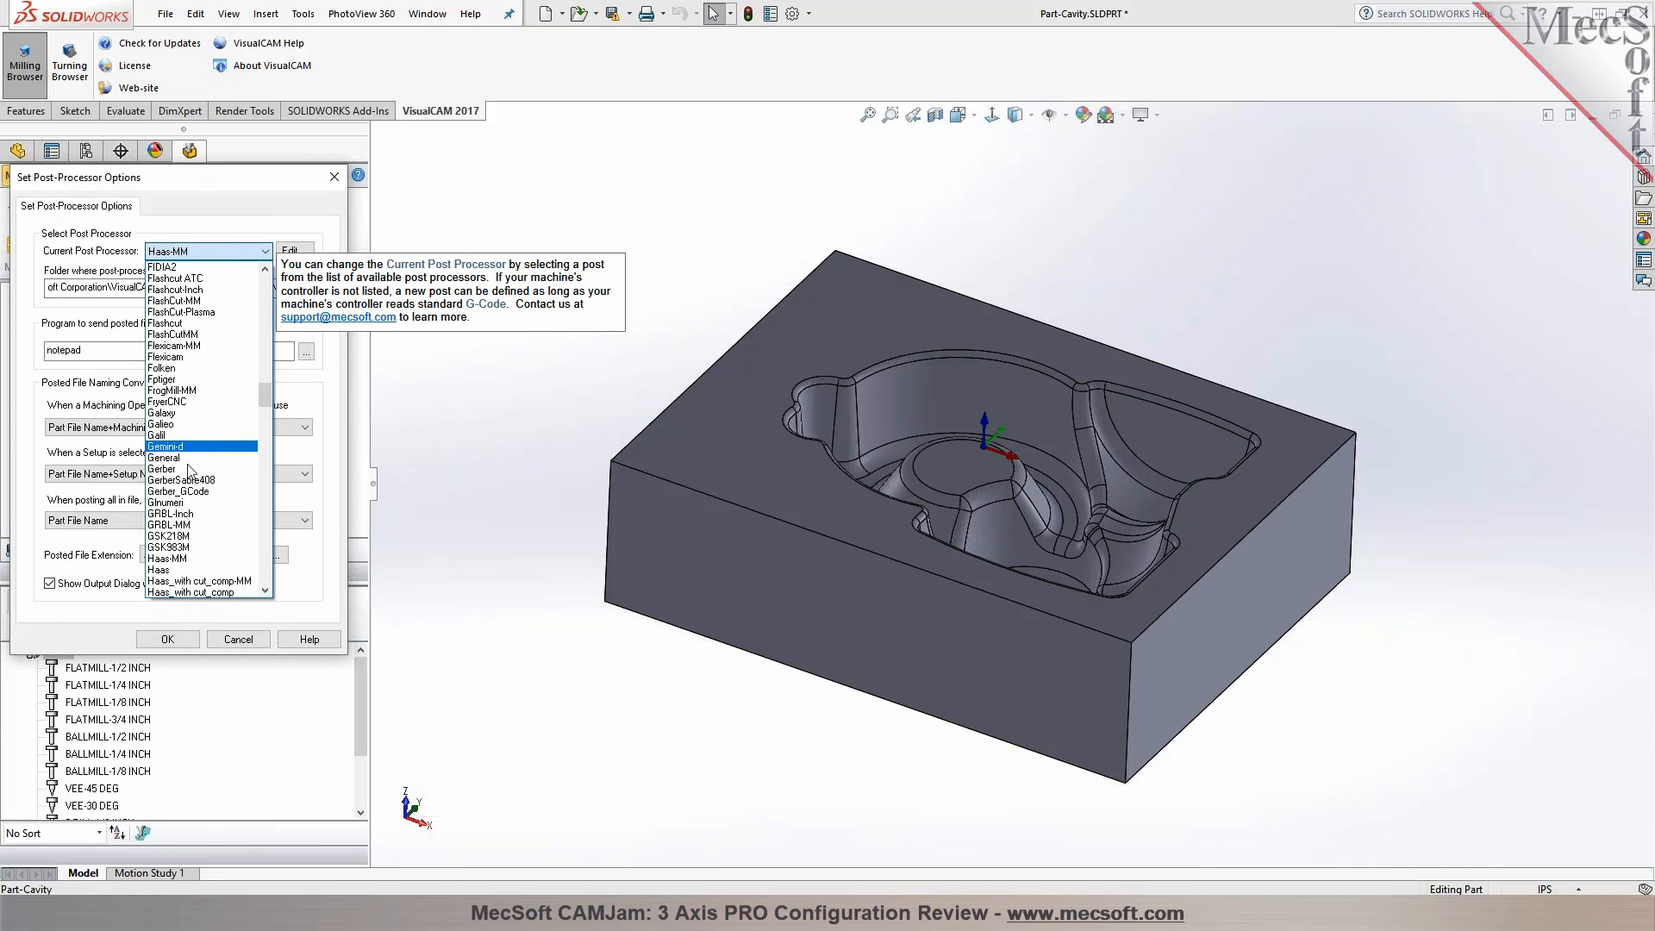
left_click(178, 569)
left_click(172, 638)
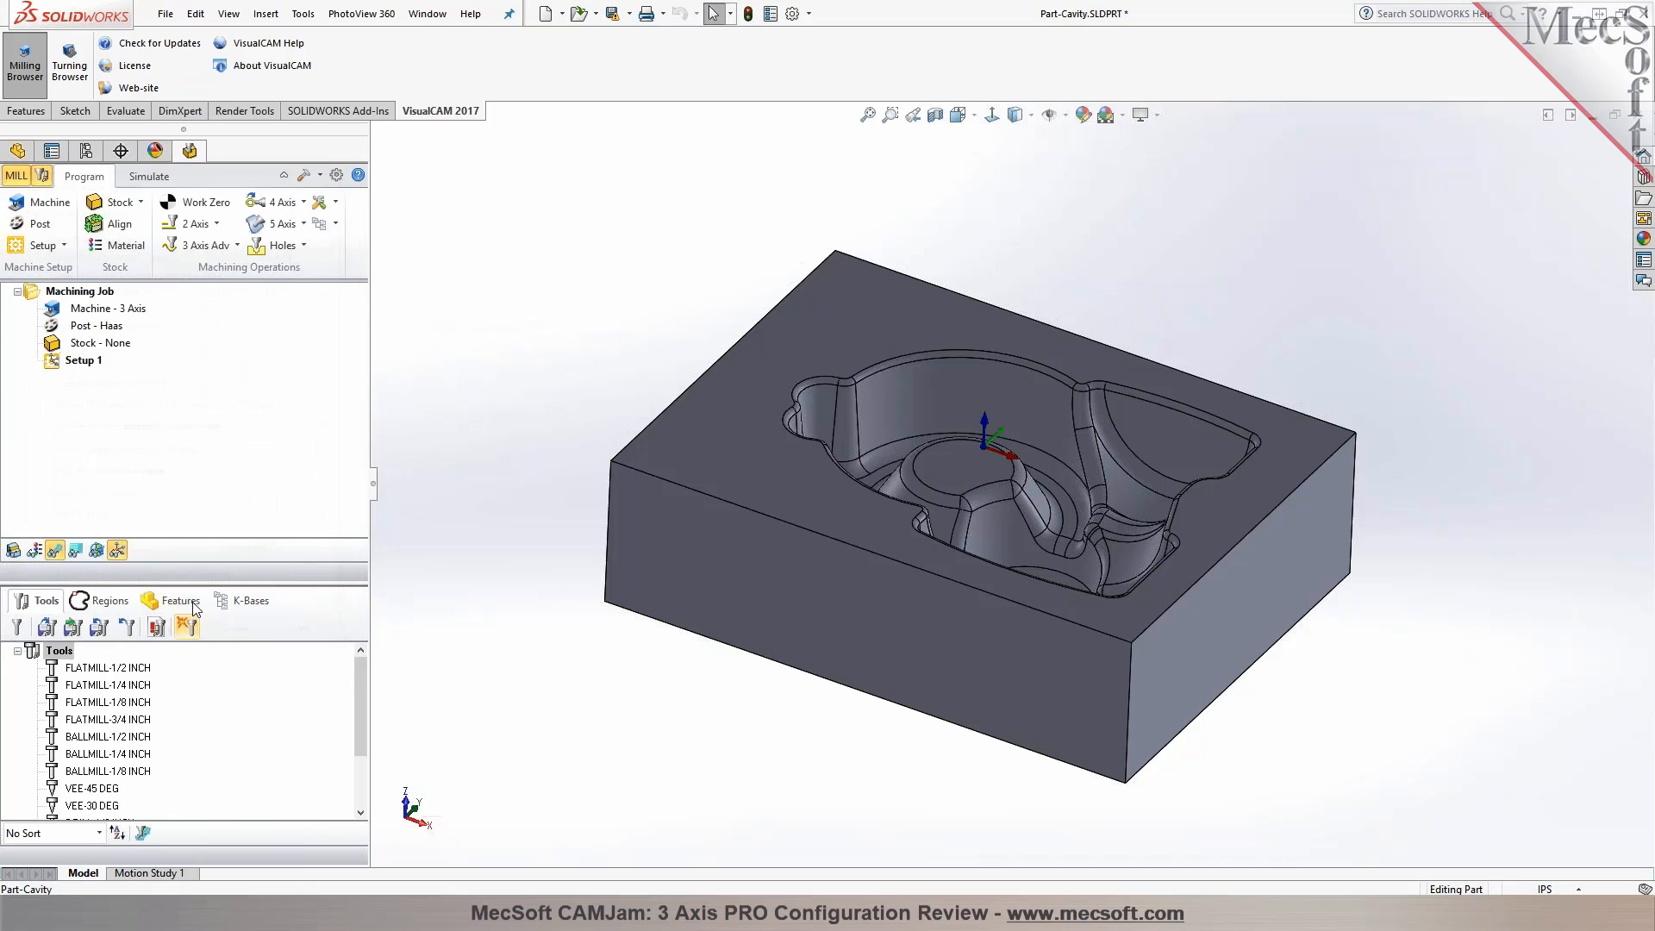
Create an 8 x 6 x 2.25 inch box stock with its corner at X -4, Y -3, Z -2.25
left_click(137, 203)
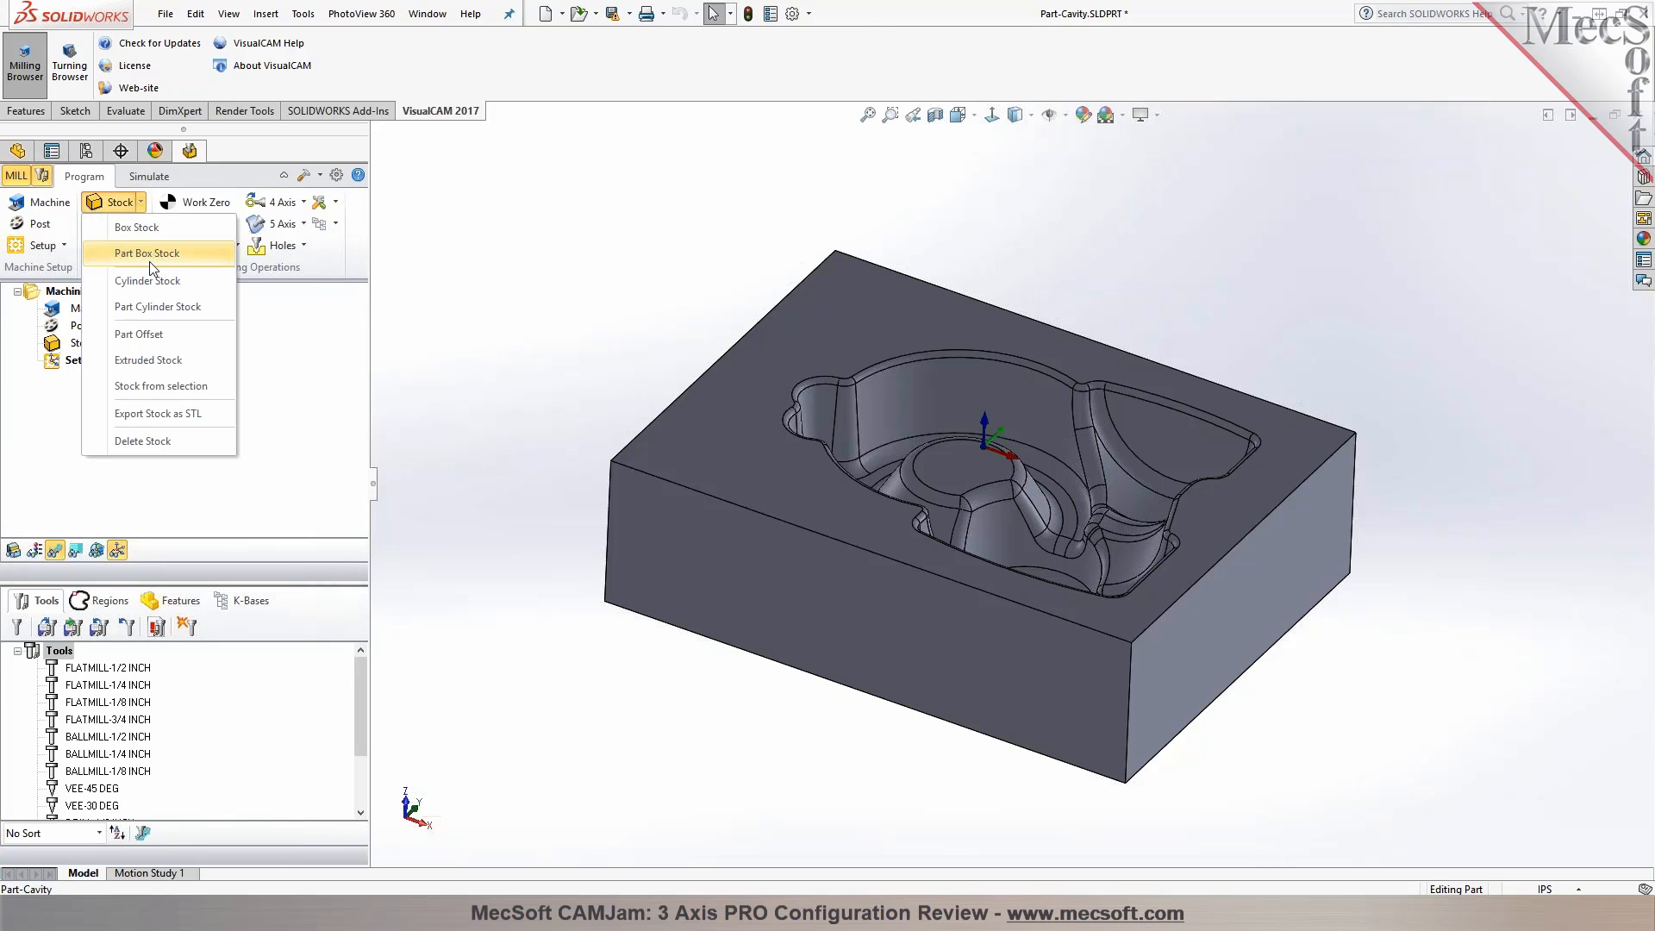
left_click(147, 227)
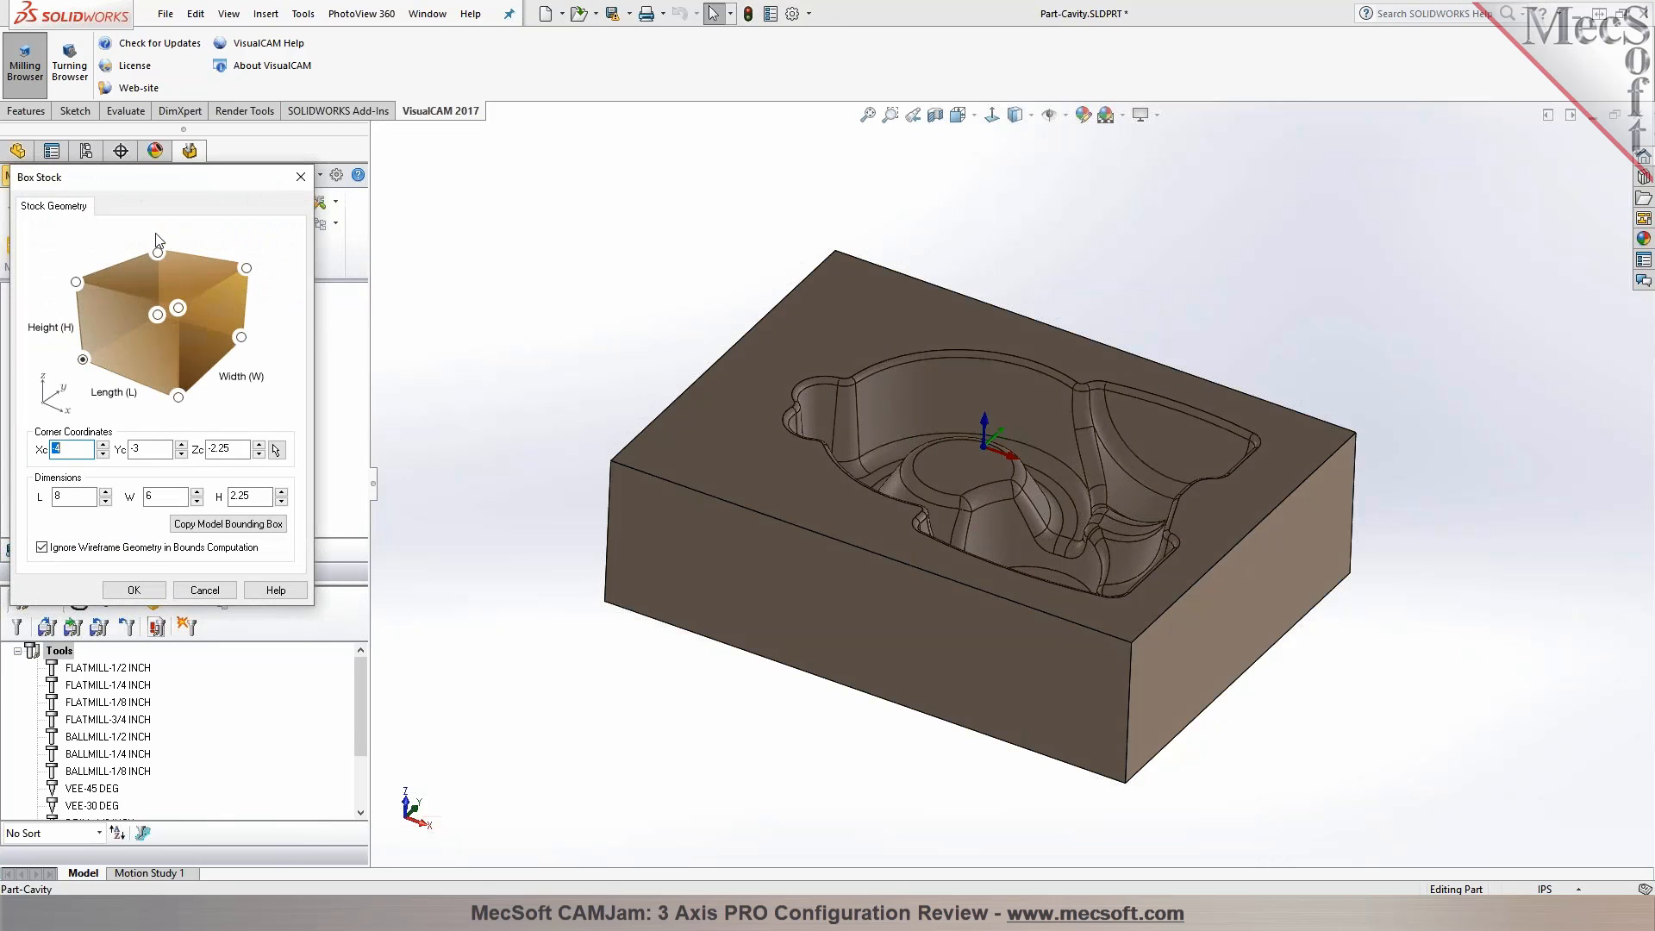
left_click(134, 590)
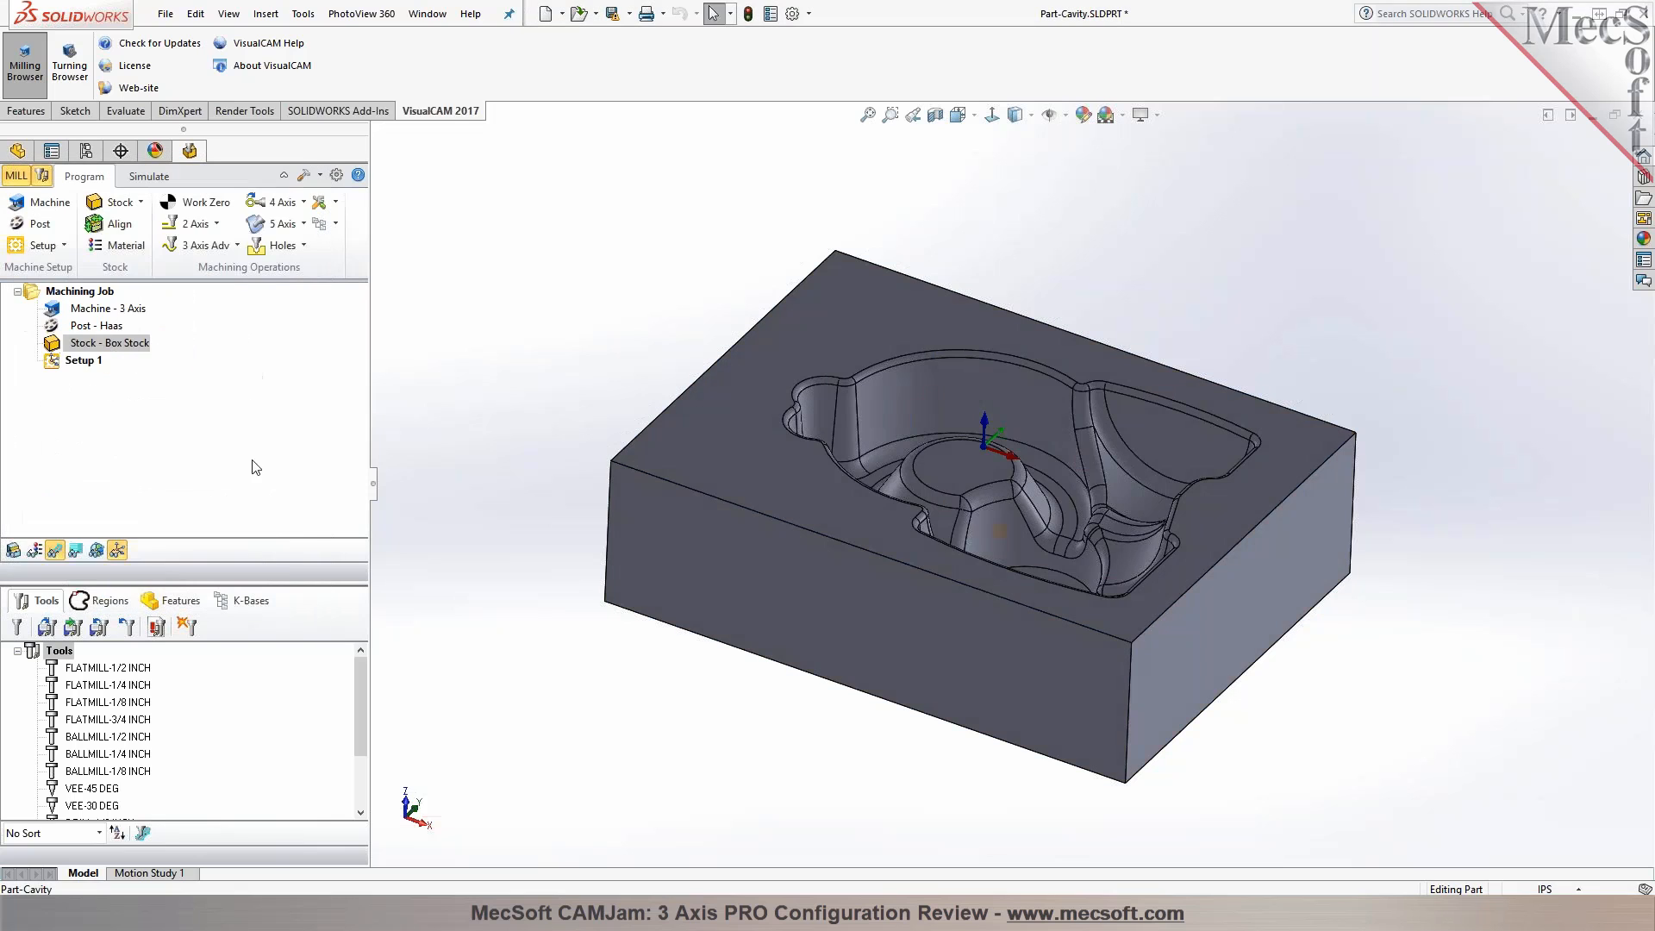
Set the work zero on the stock's top face at its minimum X, minimum Y corner
left_click(206, 202)
left_click(147, 394)
left_click(69, 505)
left_click(65, 667)
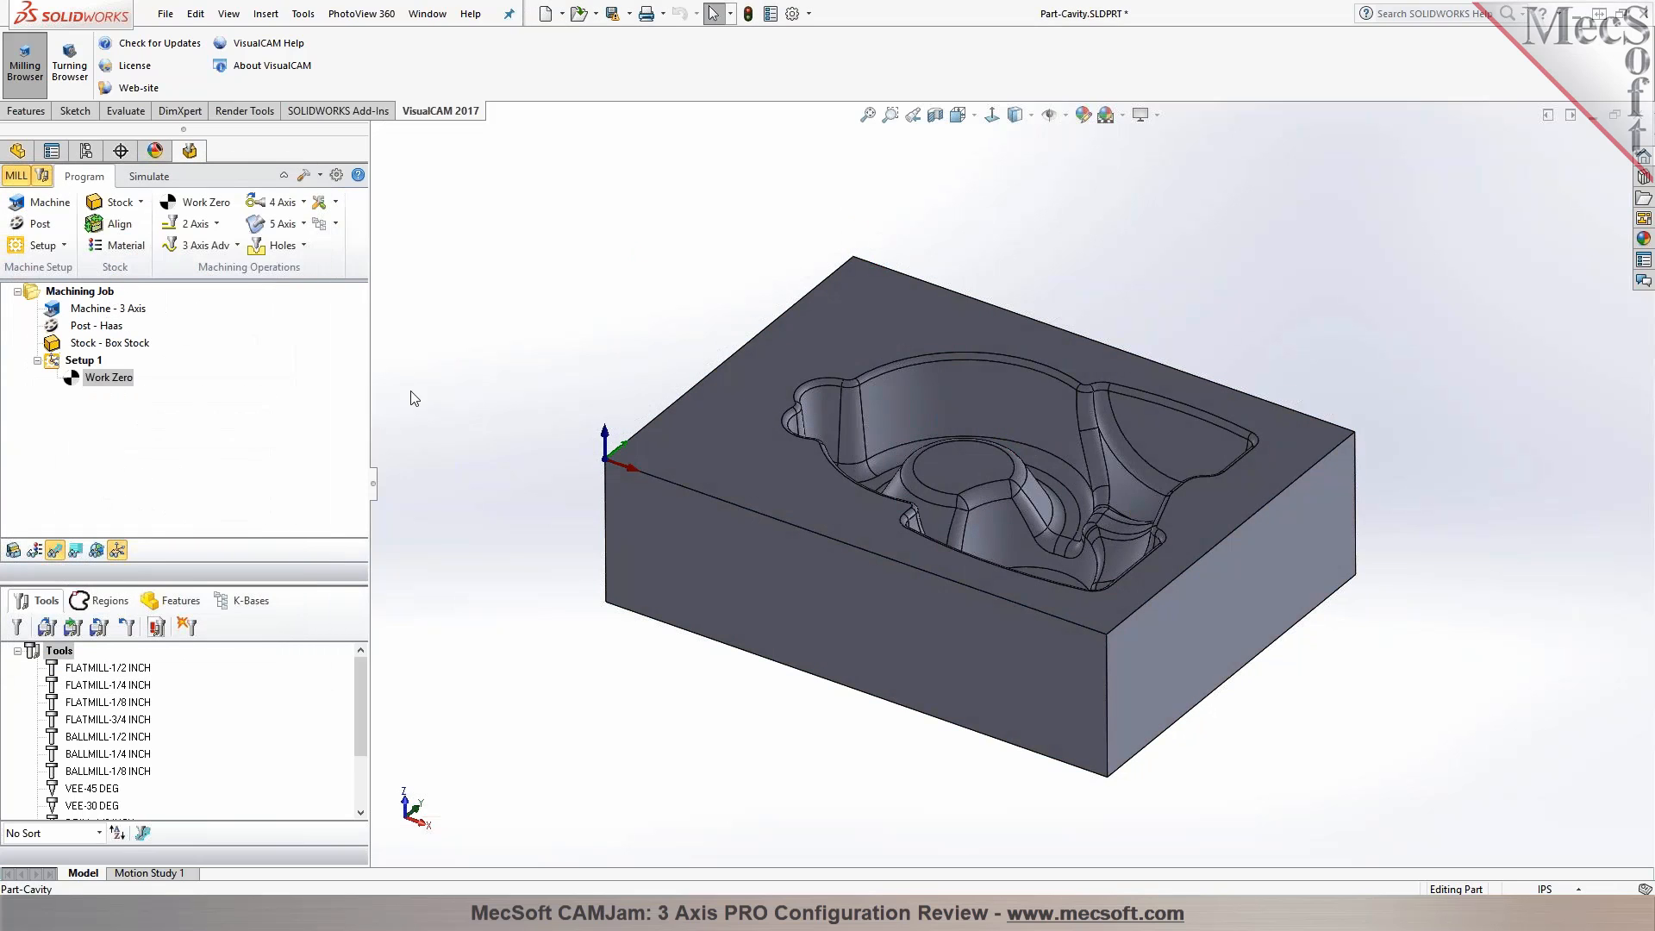
Generate a 3-axis Horizontal Roughing operation with the FLATMILL-1/2 INCH tool, keeping the default clearance, cut parameters and cut levels
scroll(862, 431, "down", 2)
left_click(231, 250)
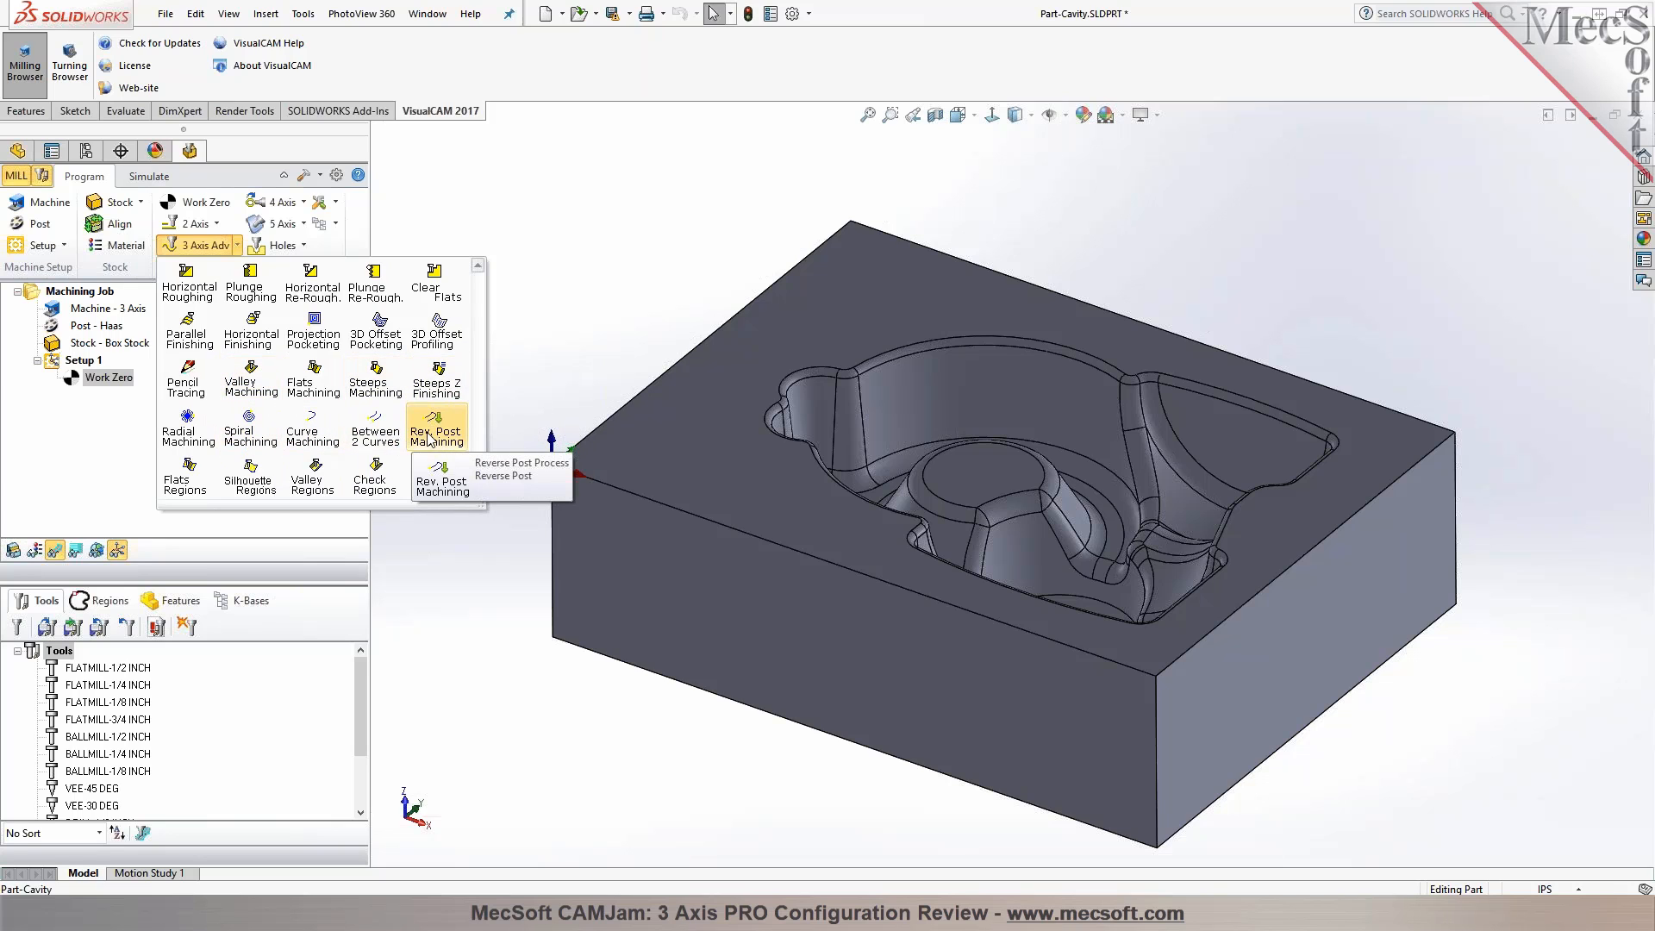
left_click(189, 291)
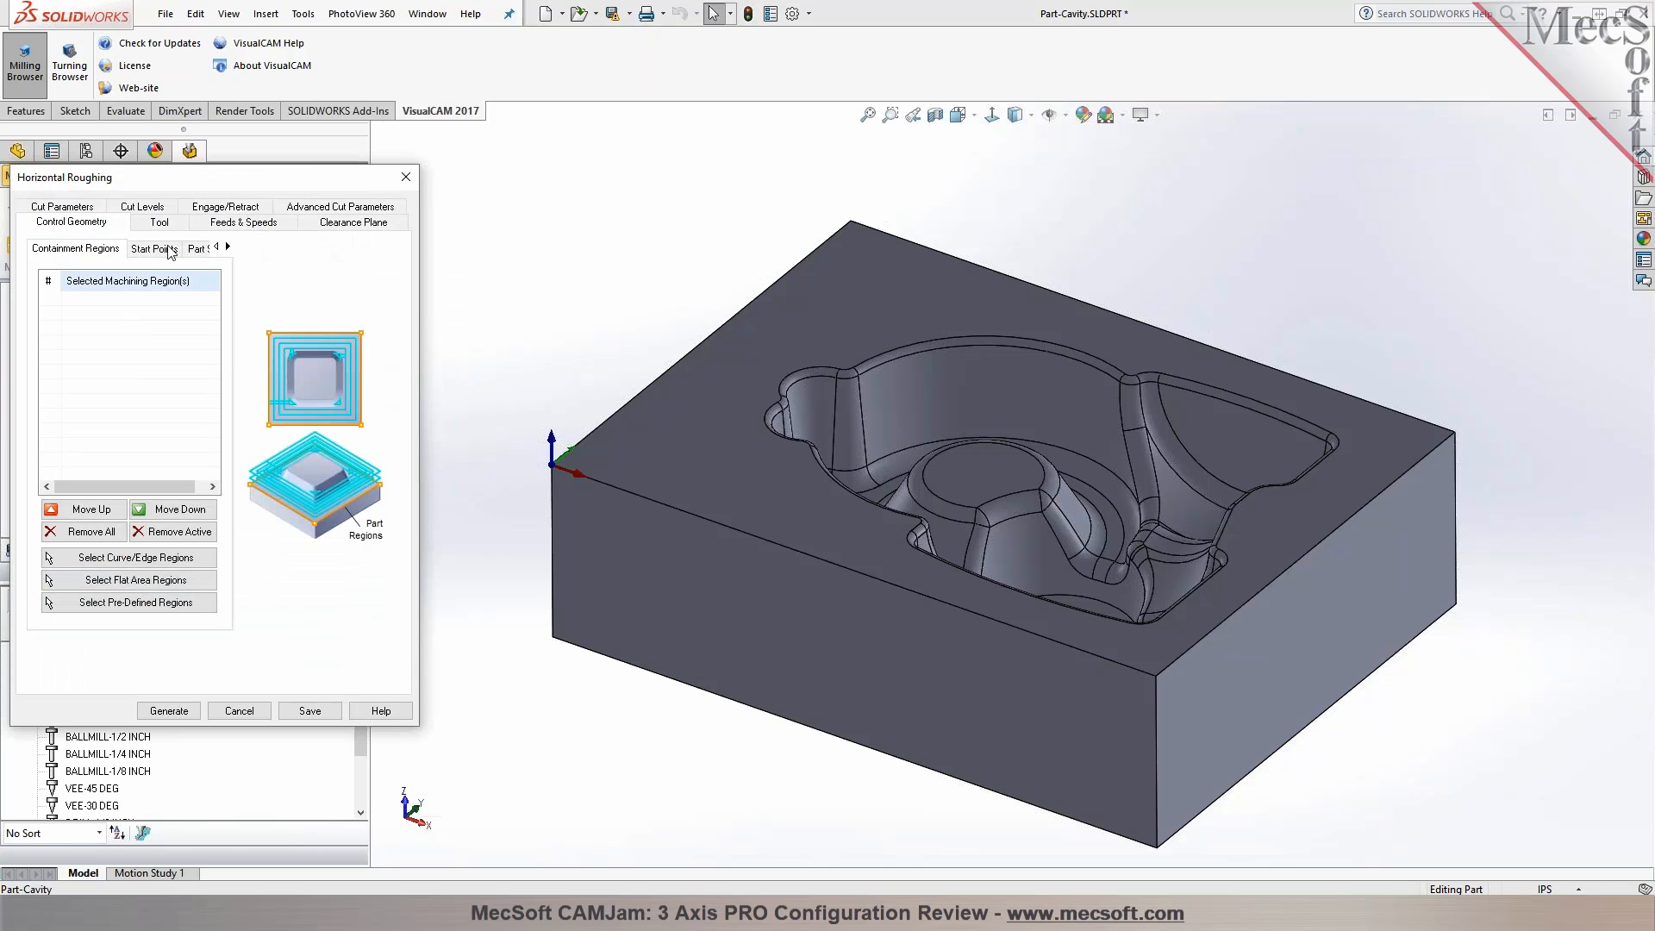
left_click(162, 222)
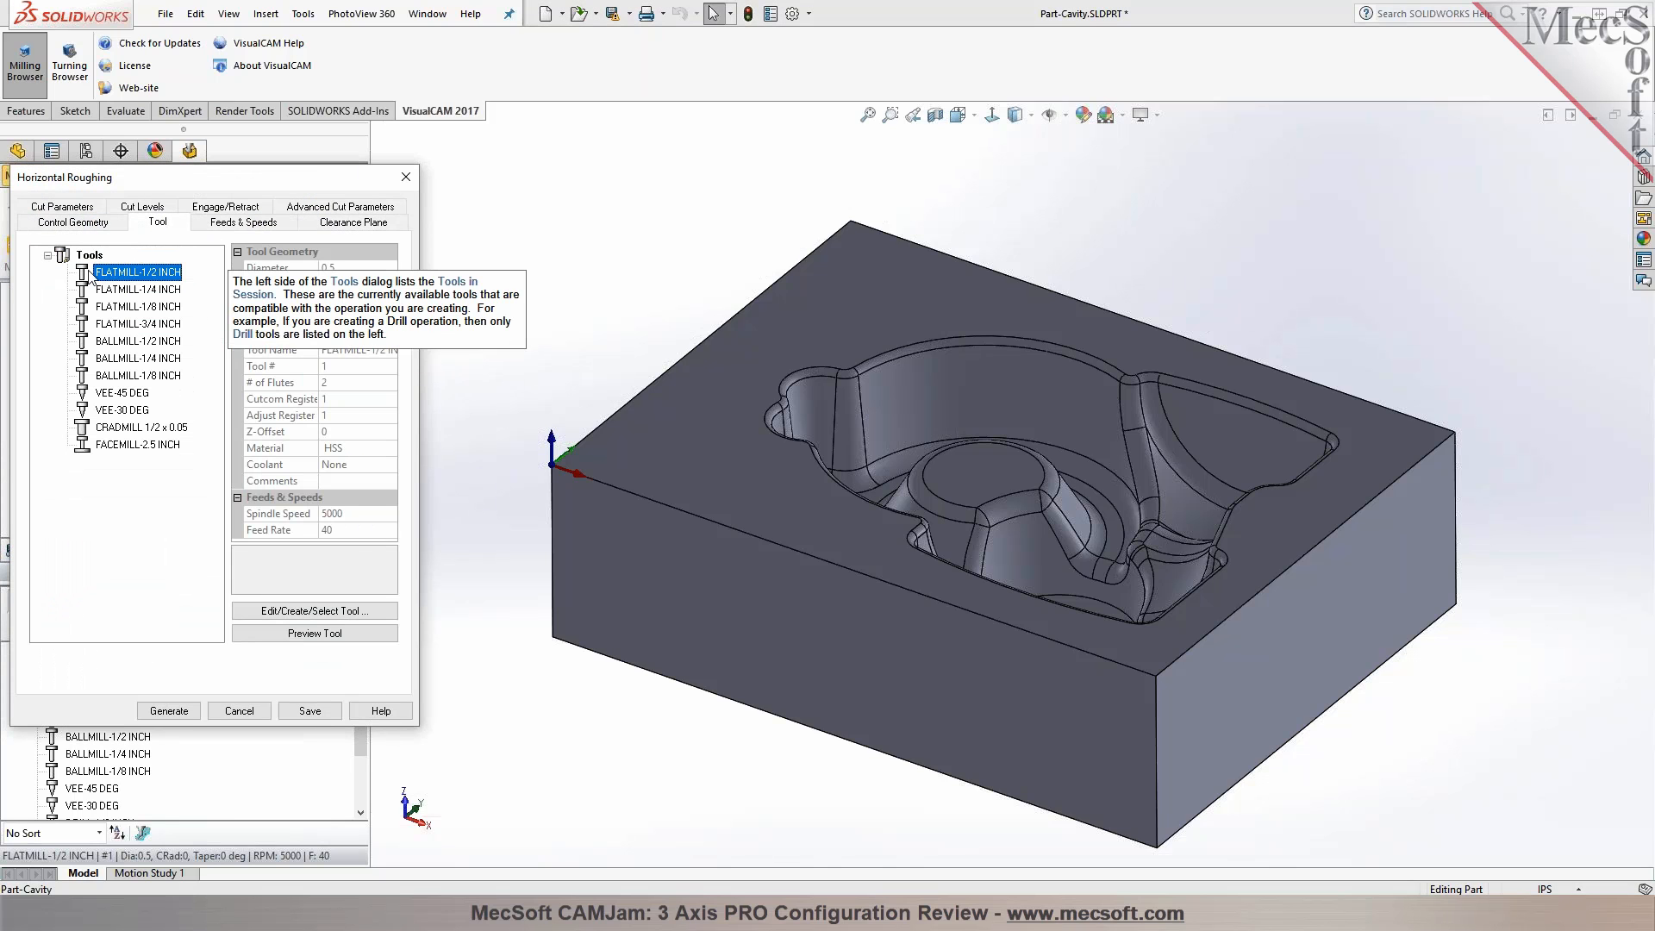
left_click(244, 225)
left_click(375, 224)
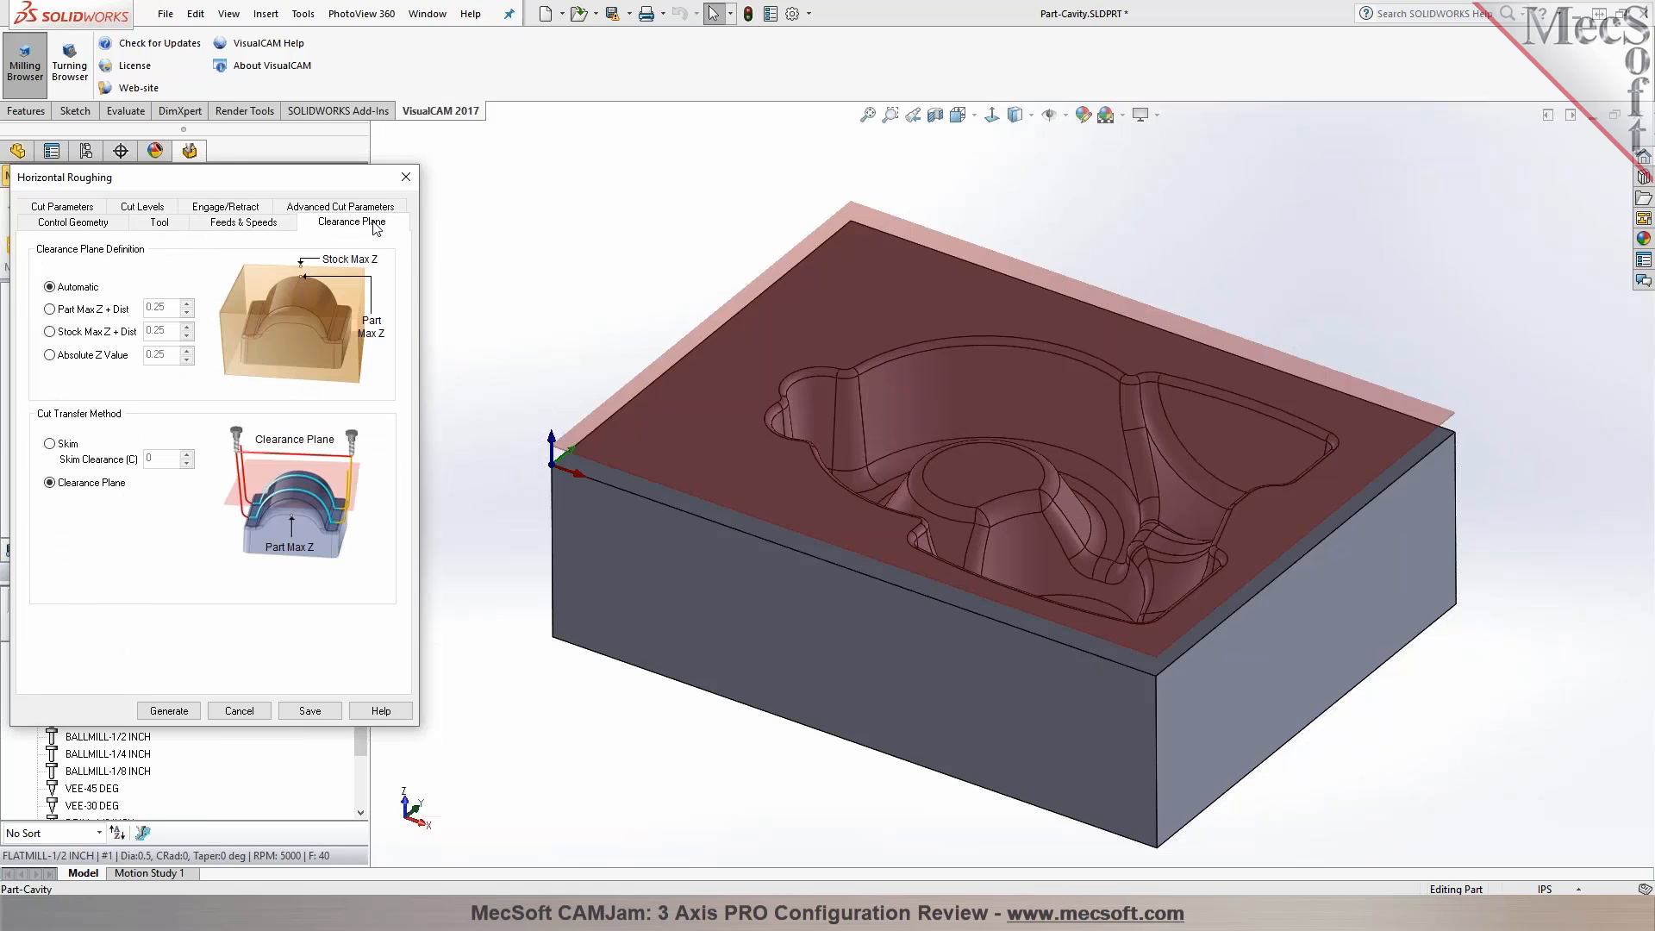
left_click(84, 208)
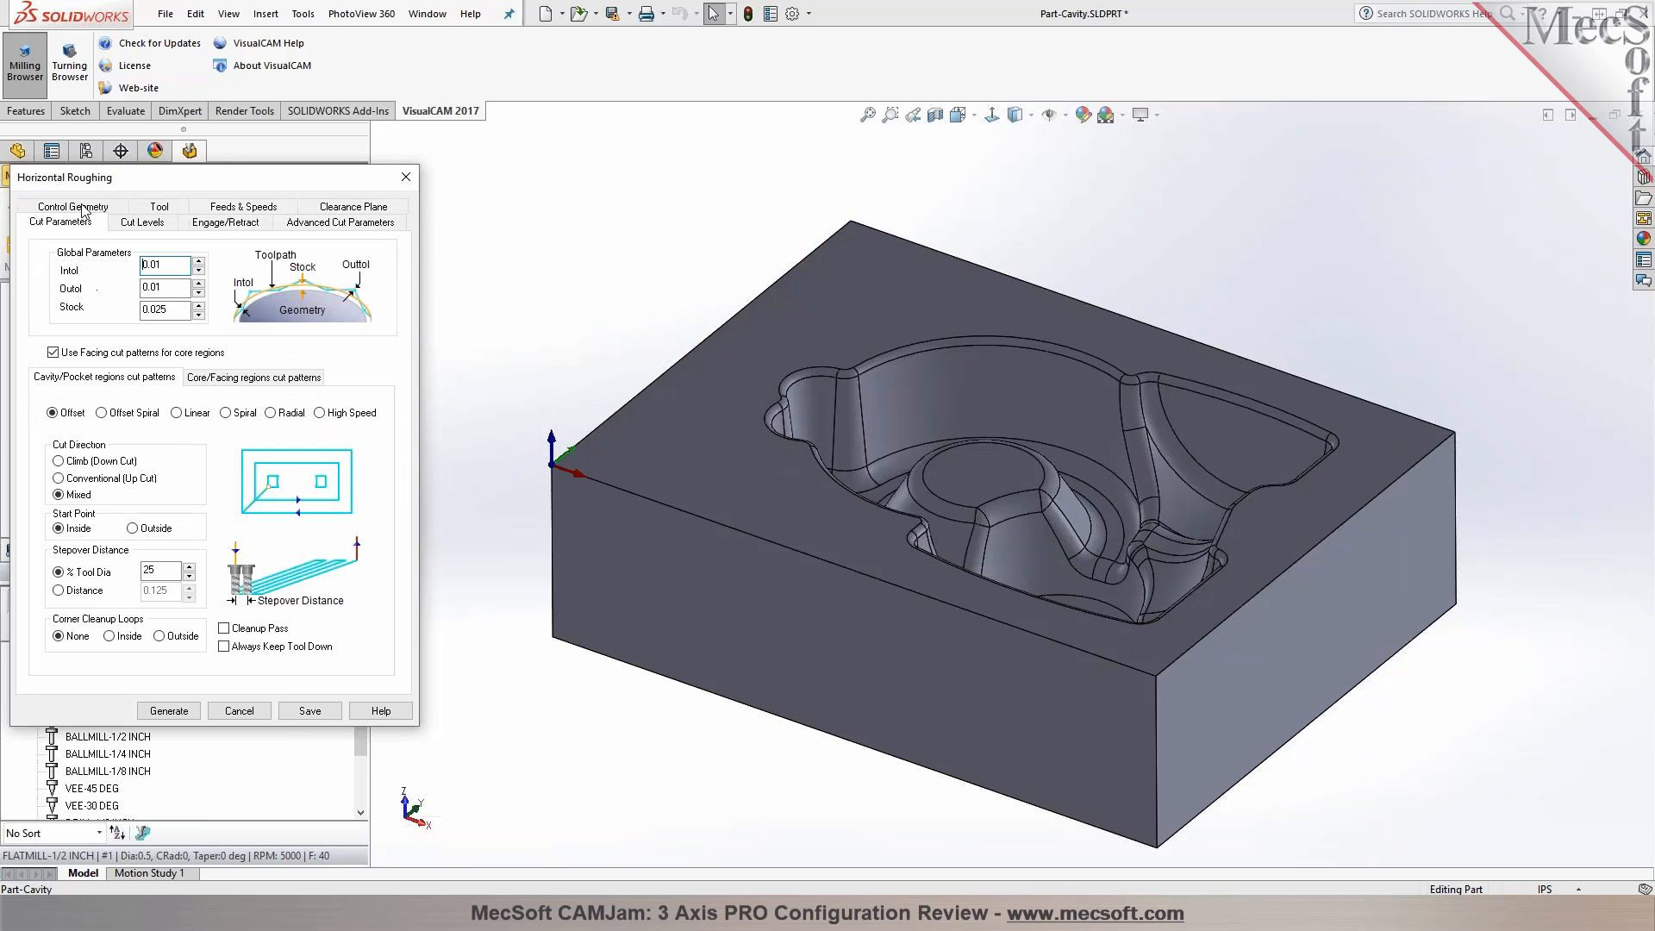
left_click(157, 226)
left_click(192, 711)
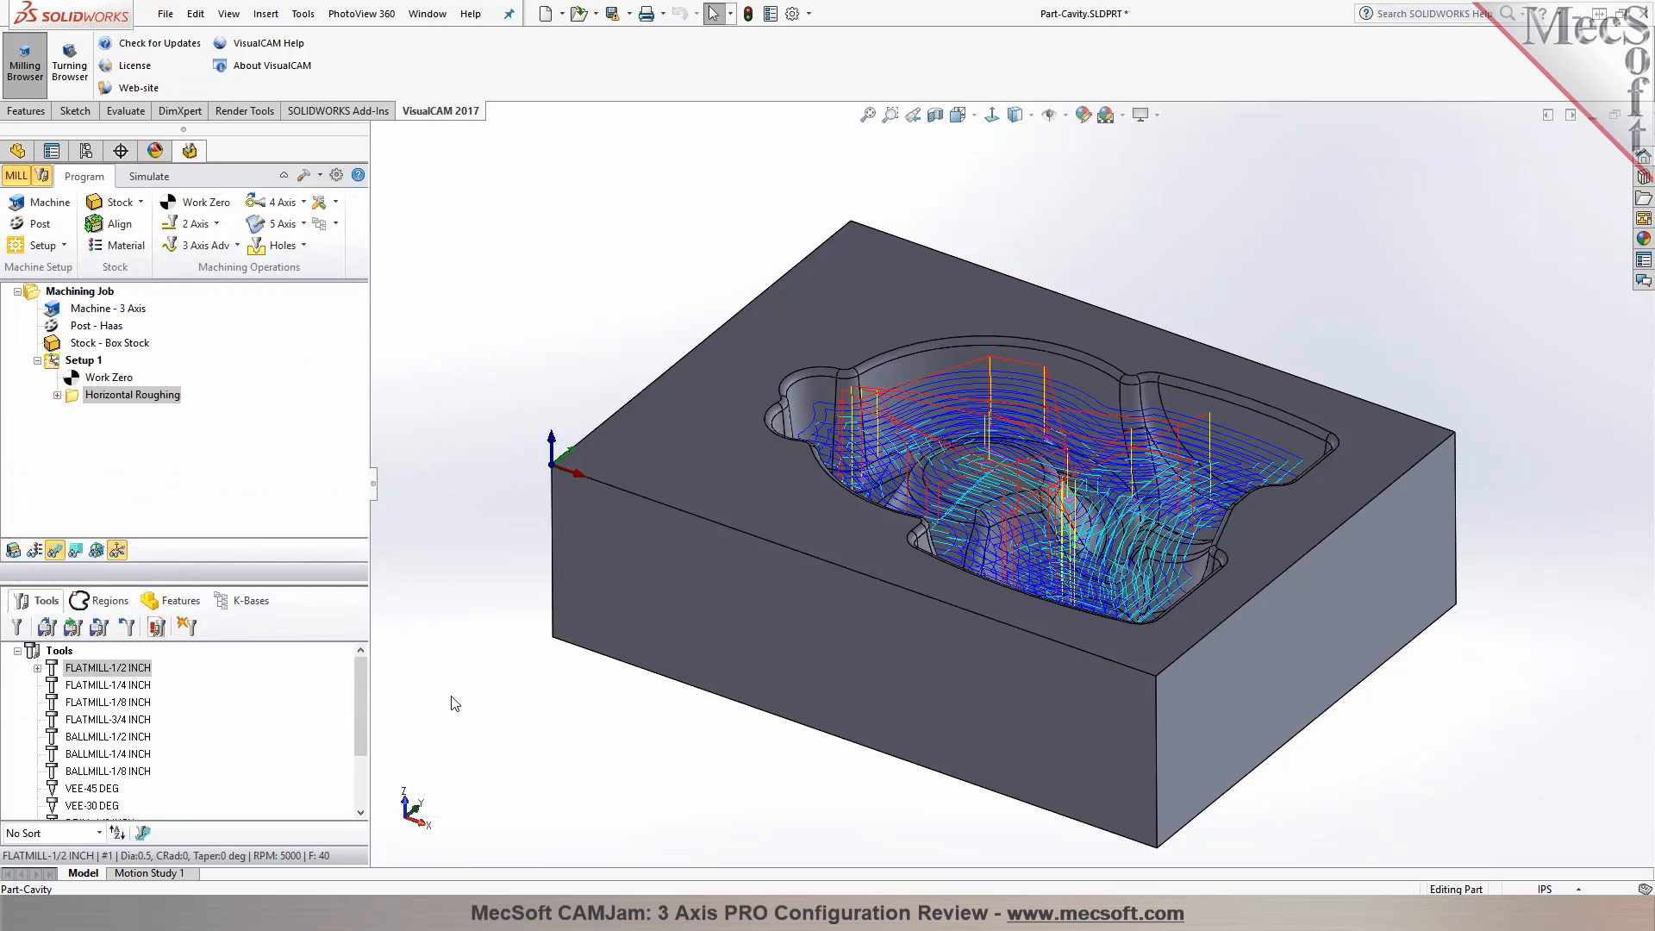
Simulate the Horizontal Roughing toolpath on the box stock at a higher speed, then pause it and run it to the end
middle_click_drag(1238, 572, 1233, 606)
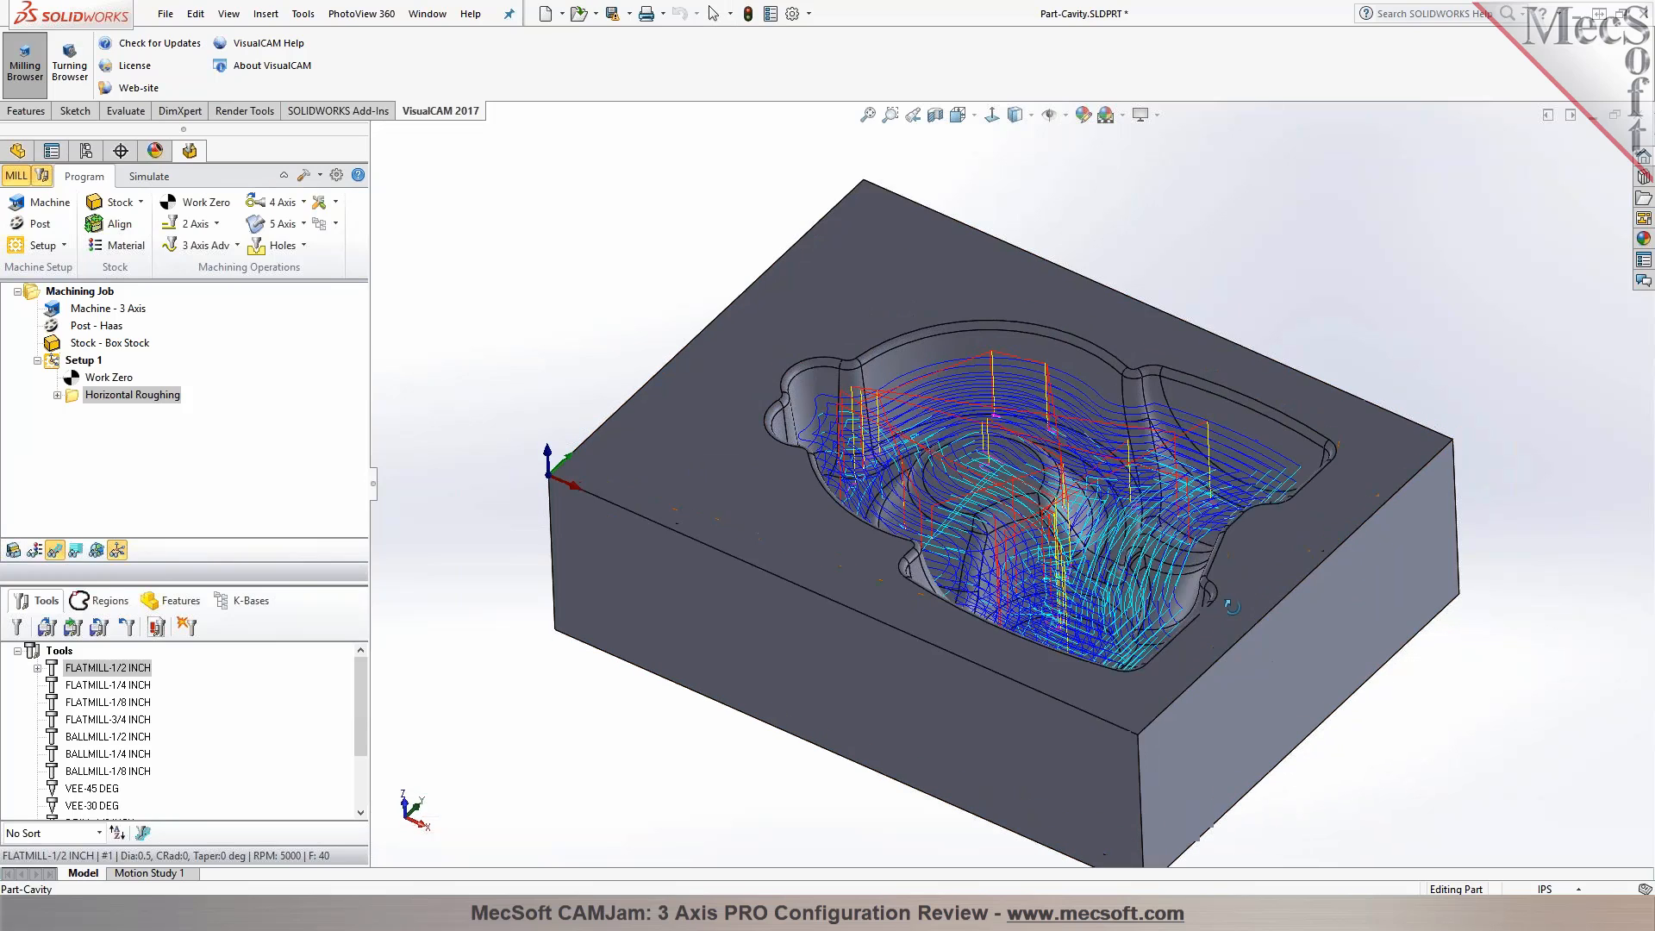
scroll(1325, 560, "down", 3)
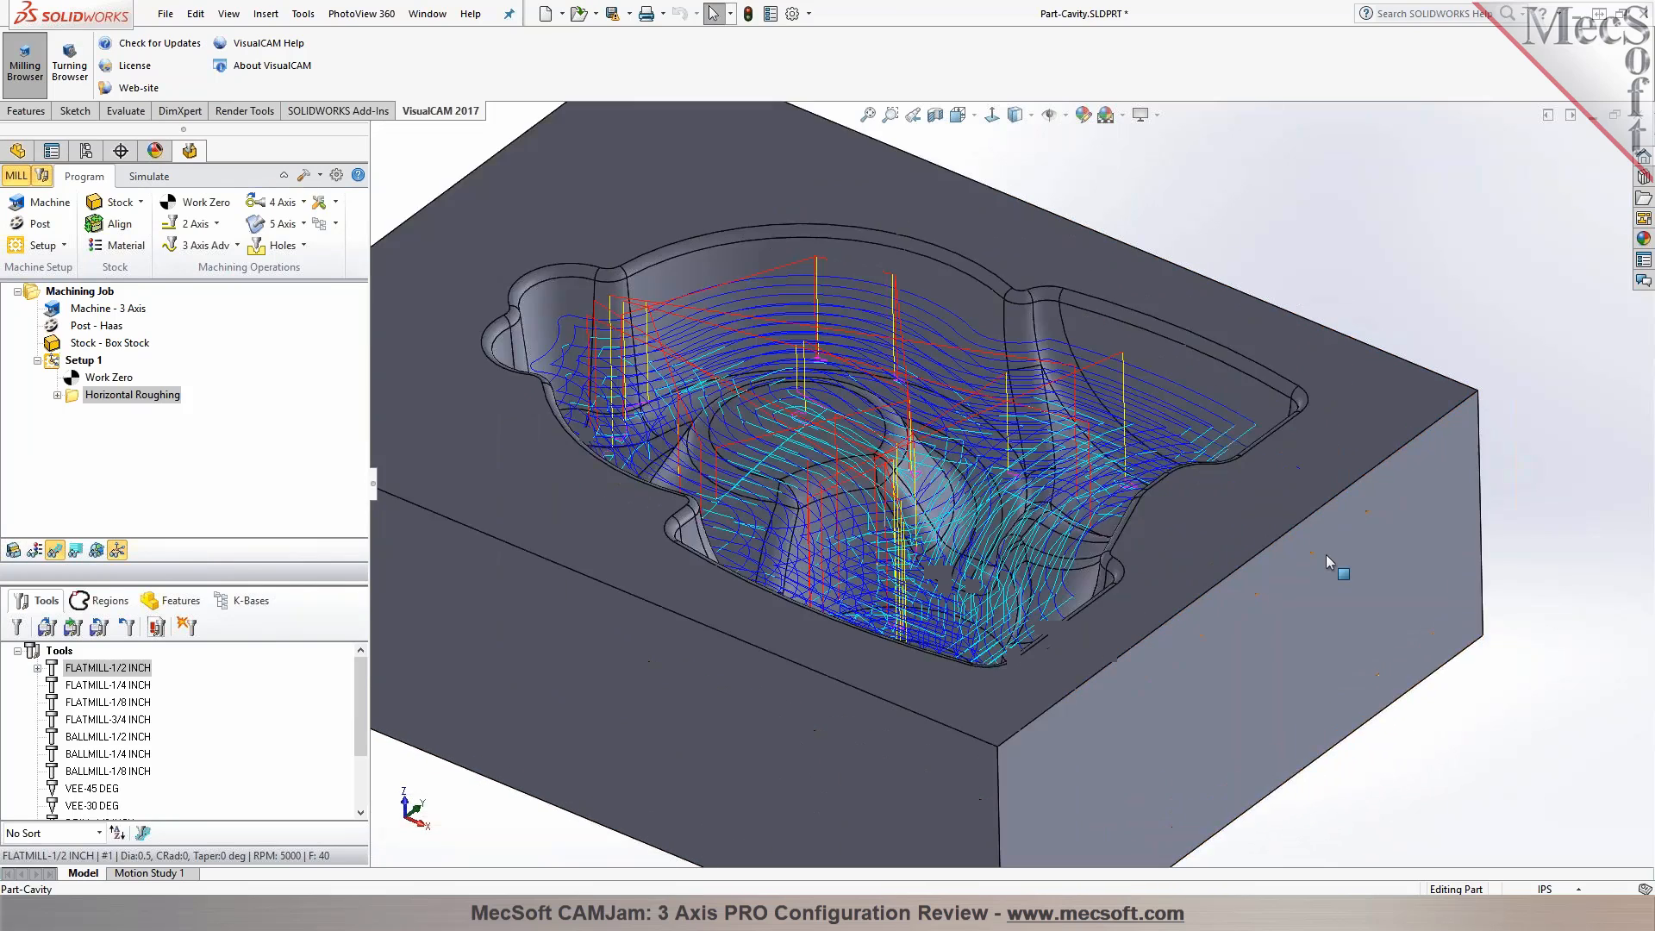
scroll(1200, 524, "up", 3)
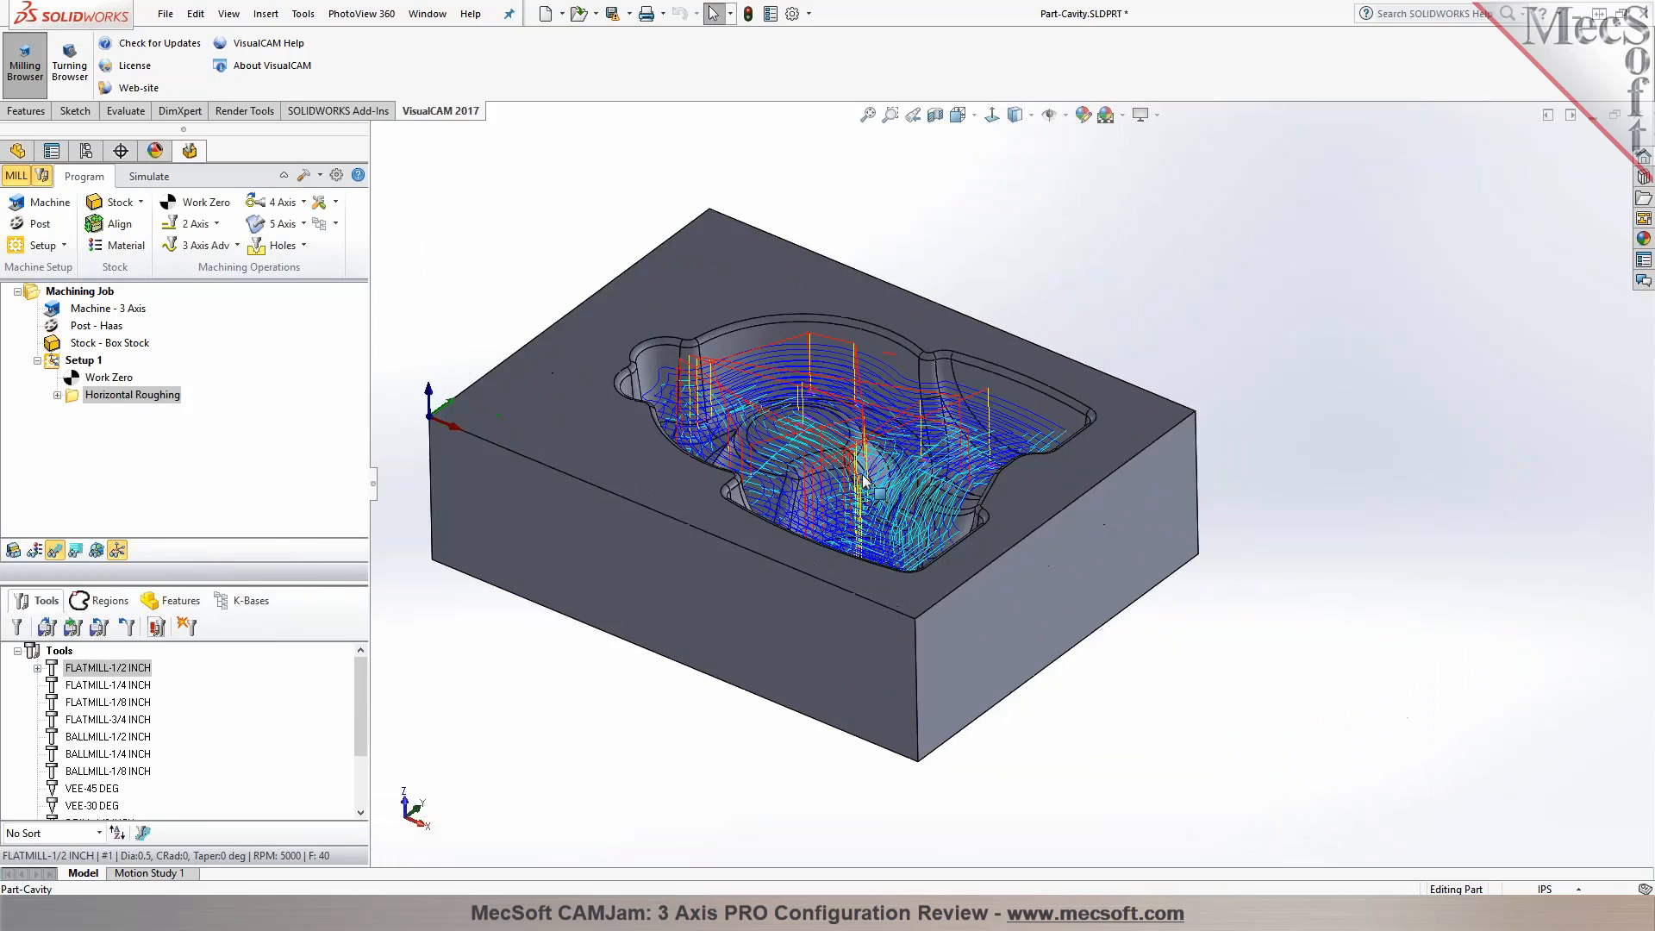
left_click(148, 177)
left_click(143, 224)
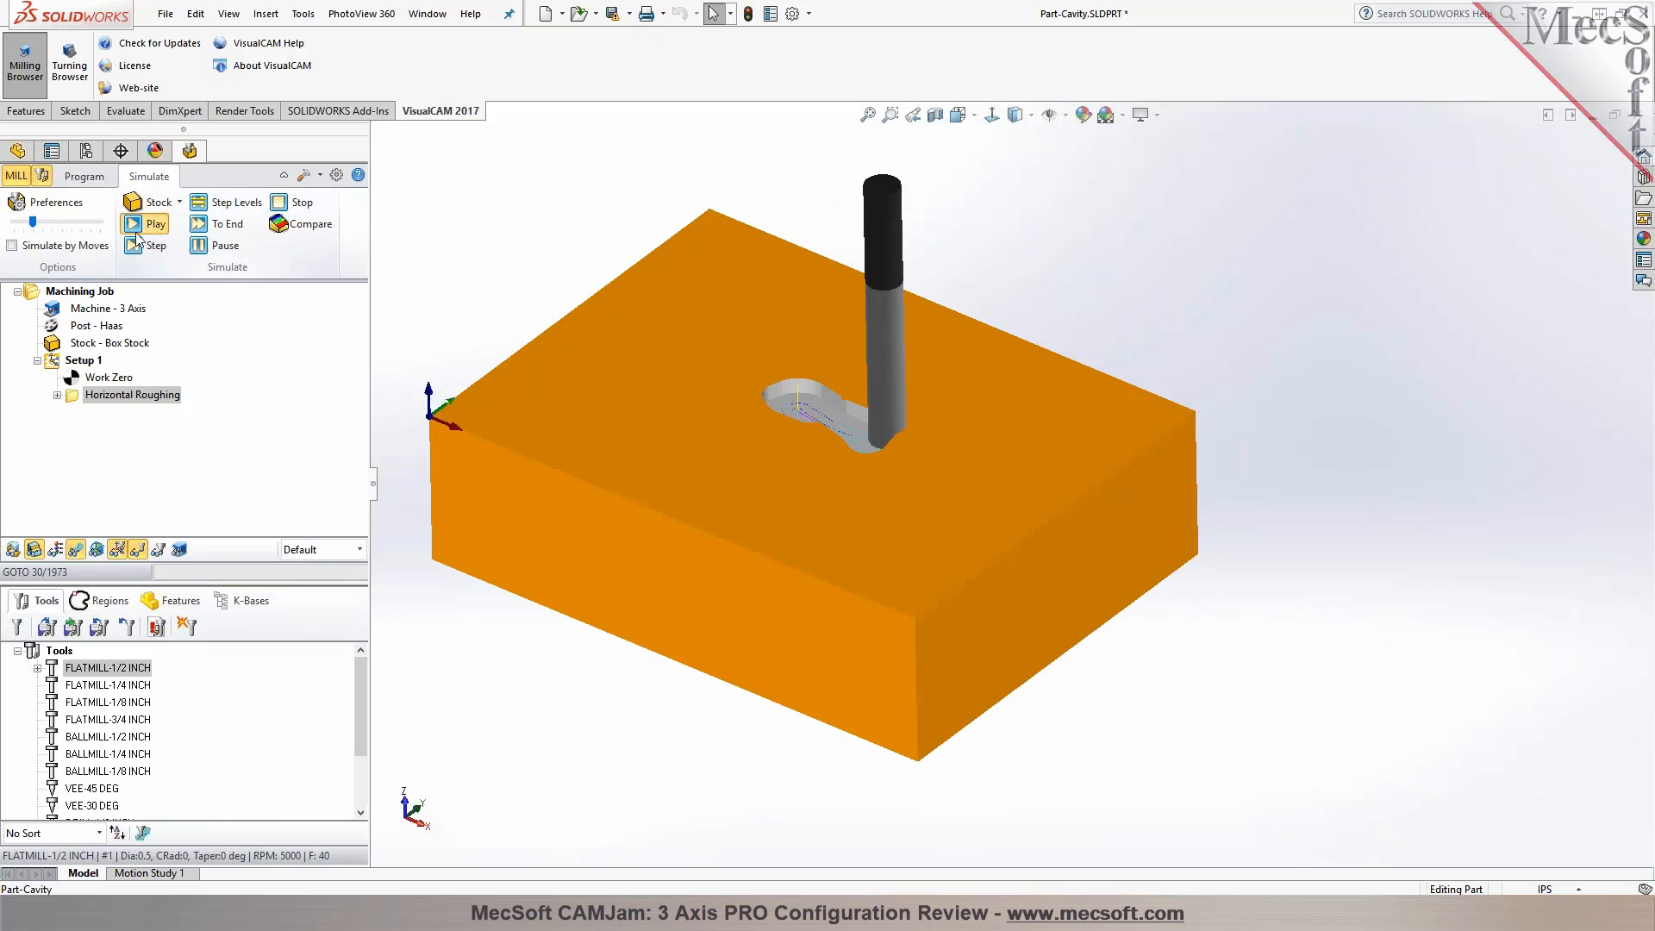
left_click_drag(33, 222, 81, 221)
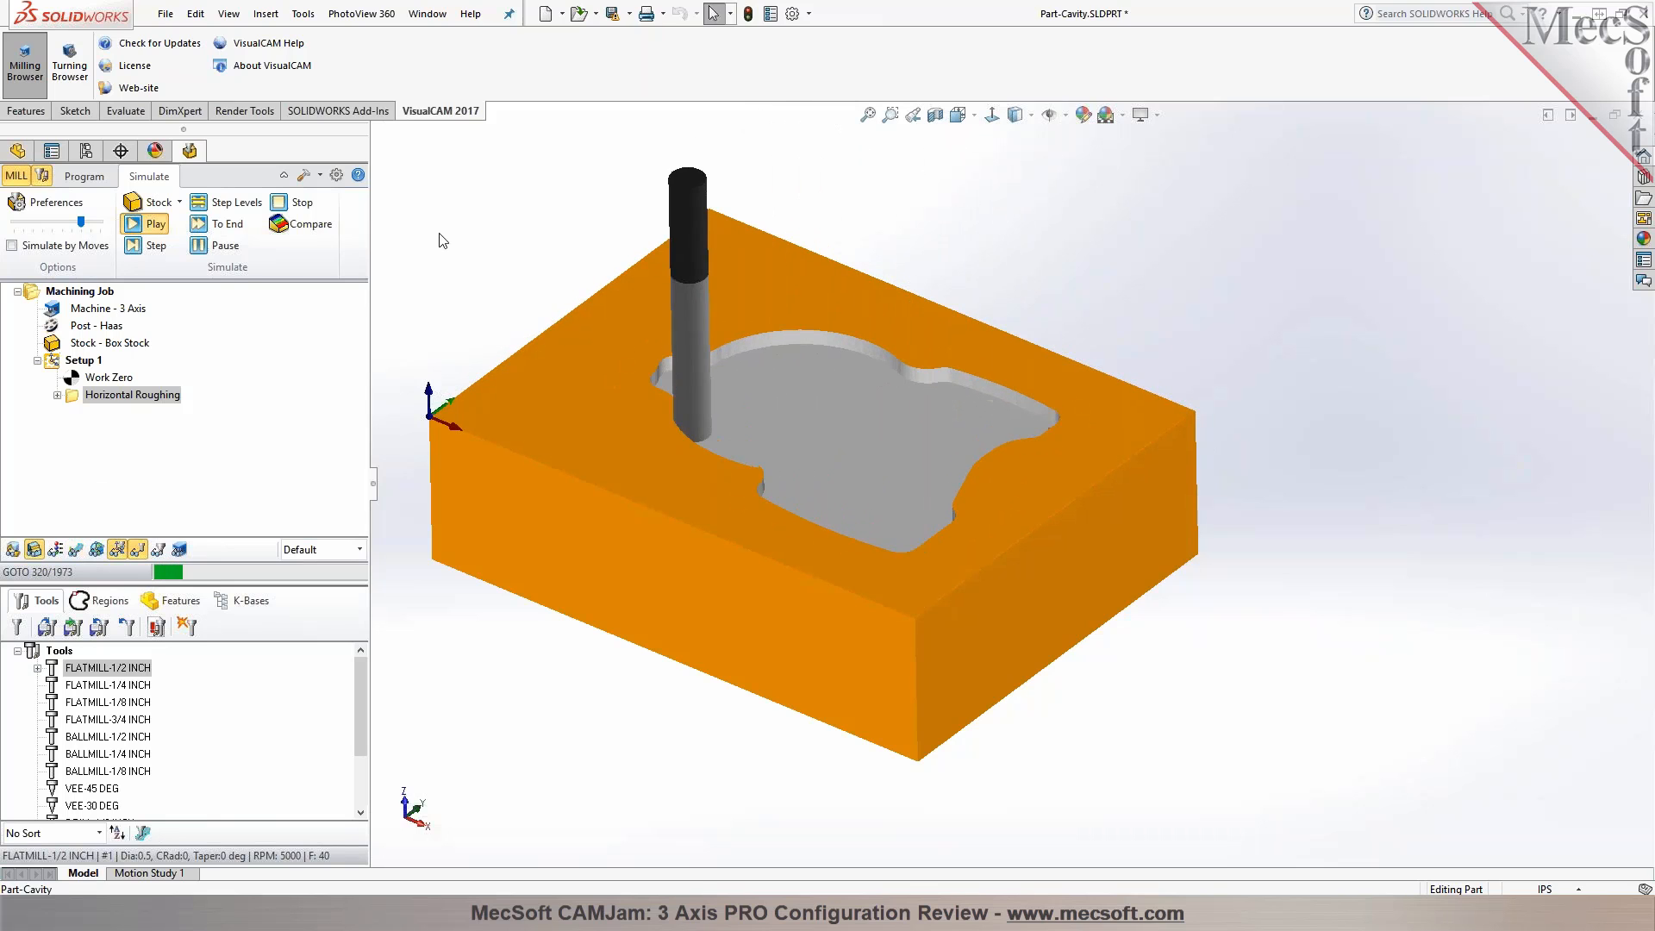
left_click(221, 250)
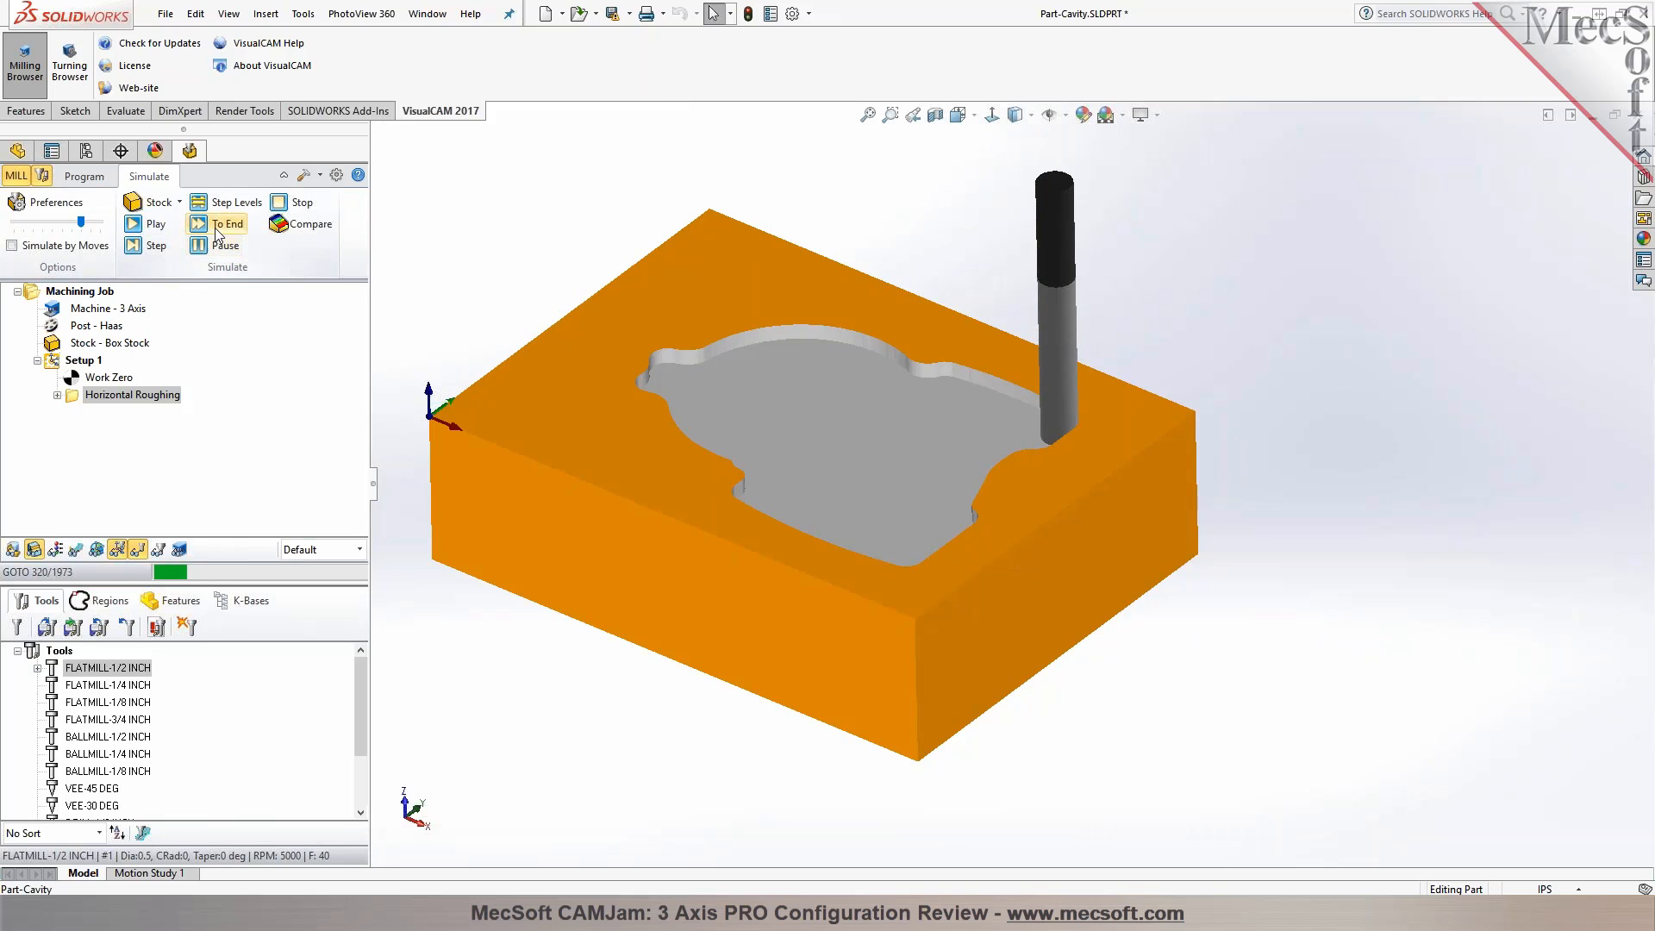
left_click(218, 235)
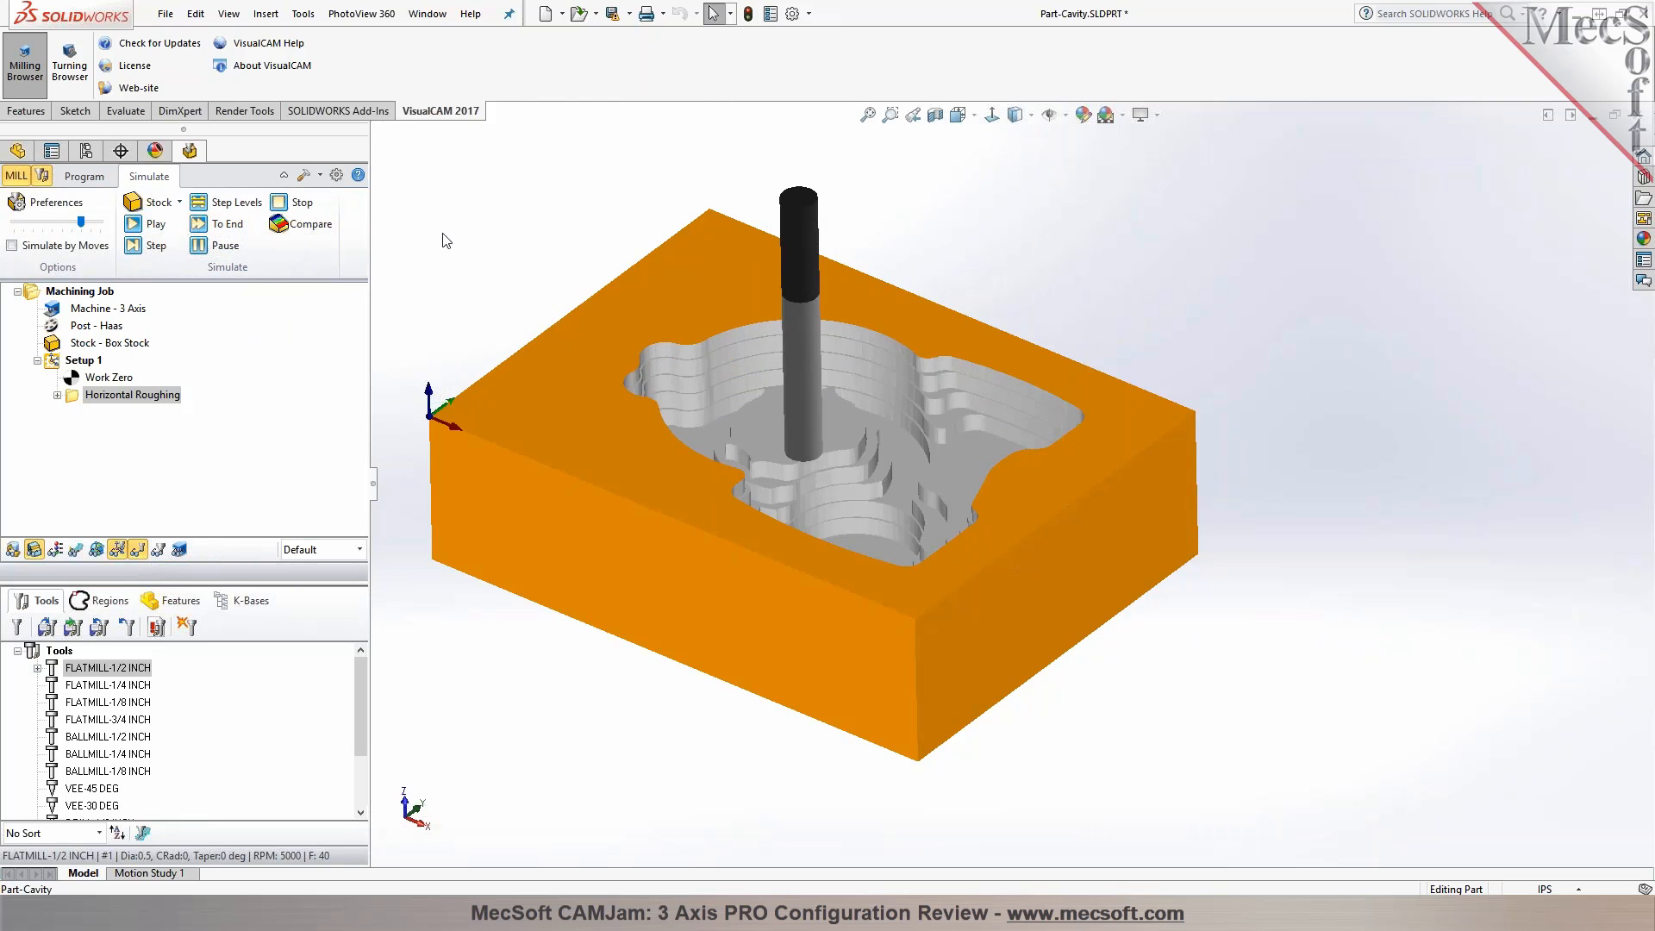
scroll(843, 406, "down", 2)
mouse_move(840, 398)
middle_mouse_down()
mouse_move(820, 510)
mouse_move(827, 422)
middle_mouse_up()
Return to programming and overlay the simulated stock on the part to examine the material left in the cavity
left_click(71, 180)
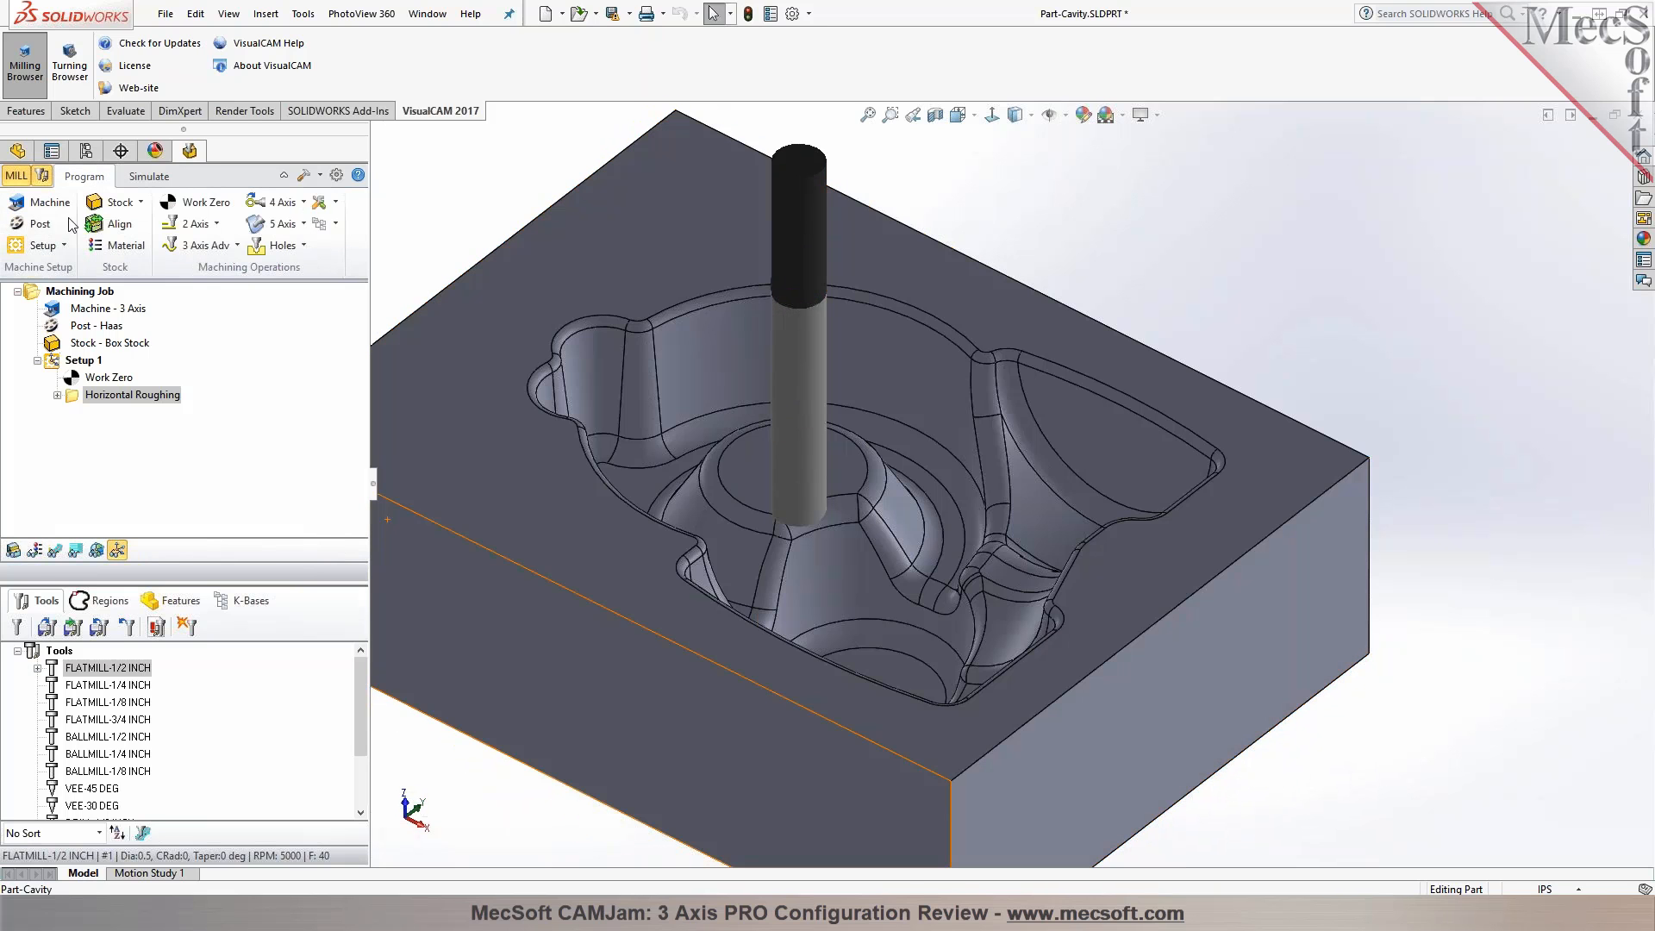
left_click(12, 552)
mouse_move(652, 456)
middle_mouse_down()
mouse_move(659, 582)
mouse_move(635, 582)
mouse_move(563, 433)
mouse_move(573, 542)
mouse_move(671, 440)
middle_mouse_up()
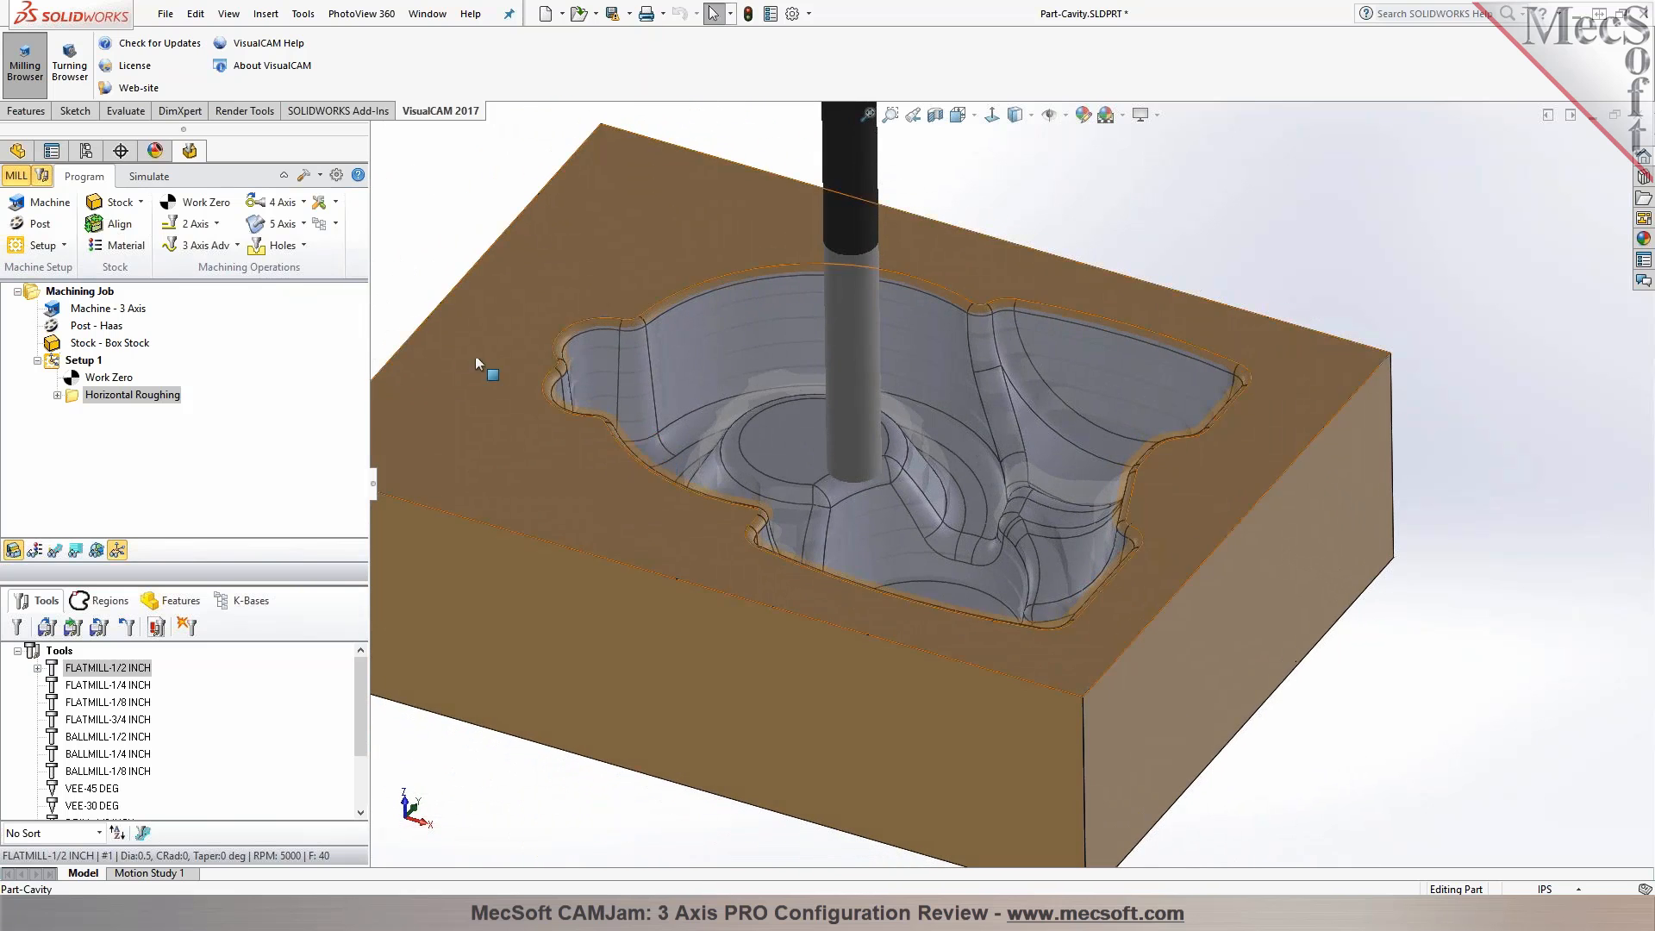
Generate a Horizontal Re-Roughing operation with the FLATMILL-1/4 INCH tool and a stock allowance of 0.015
left_click(221, 252)
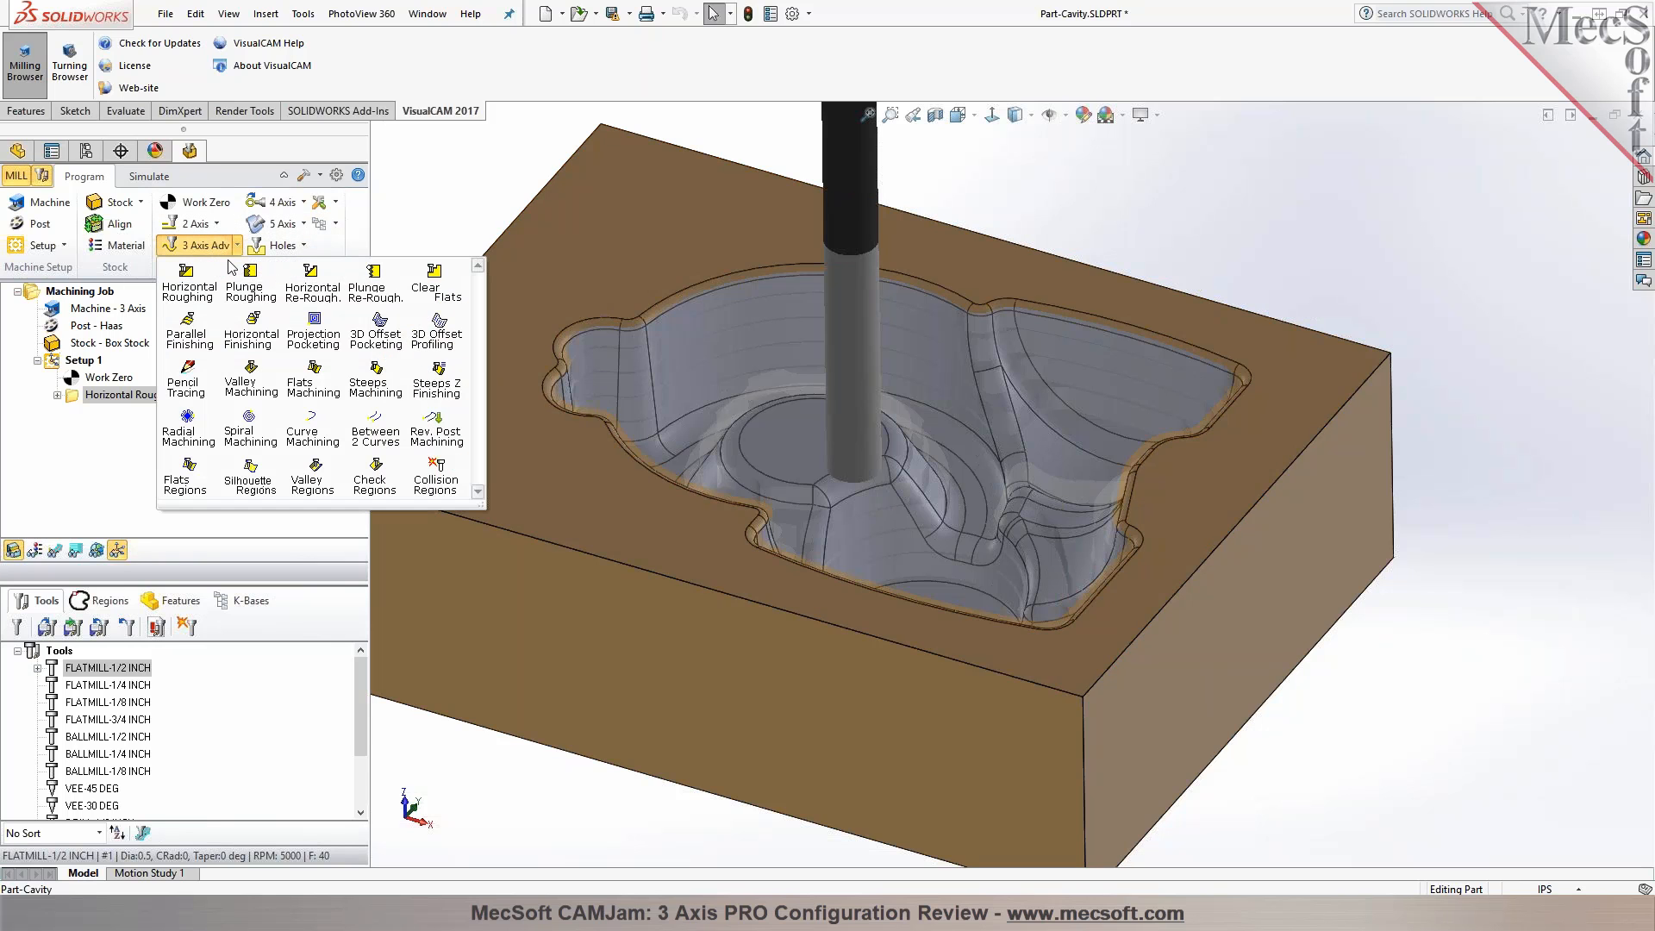
left_click(344, 310)
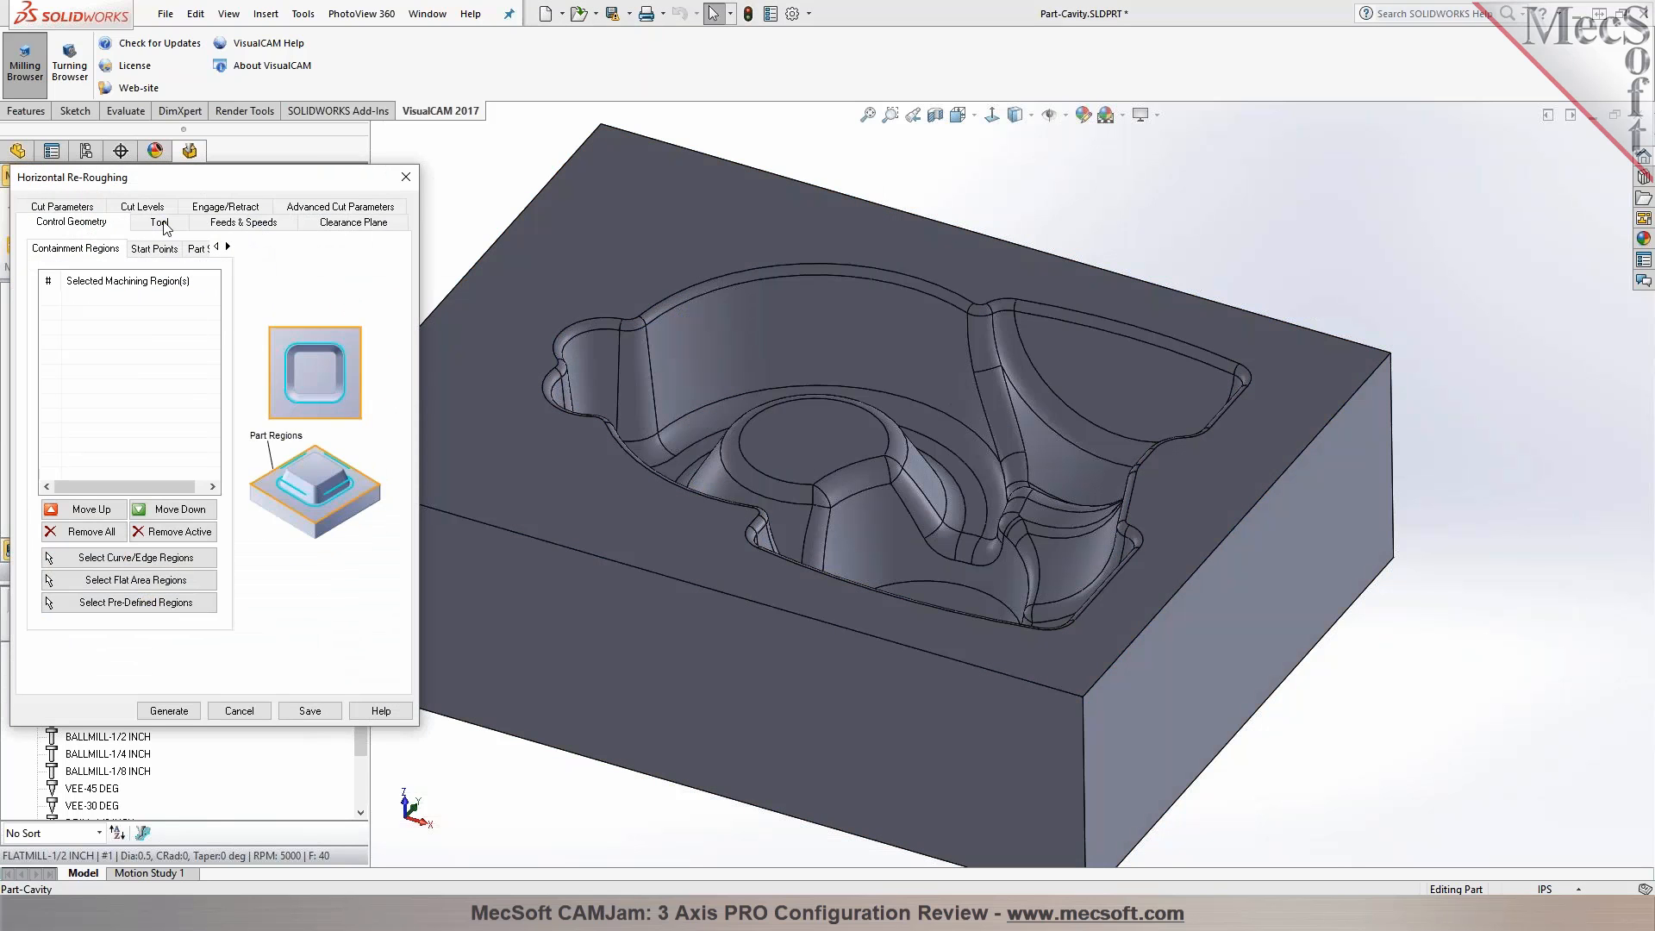
left_click(160, 224)
left_click(146, 290)
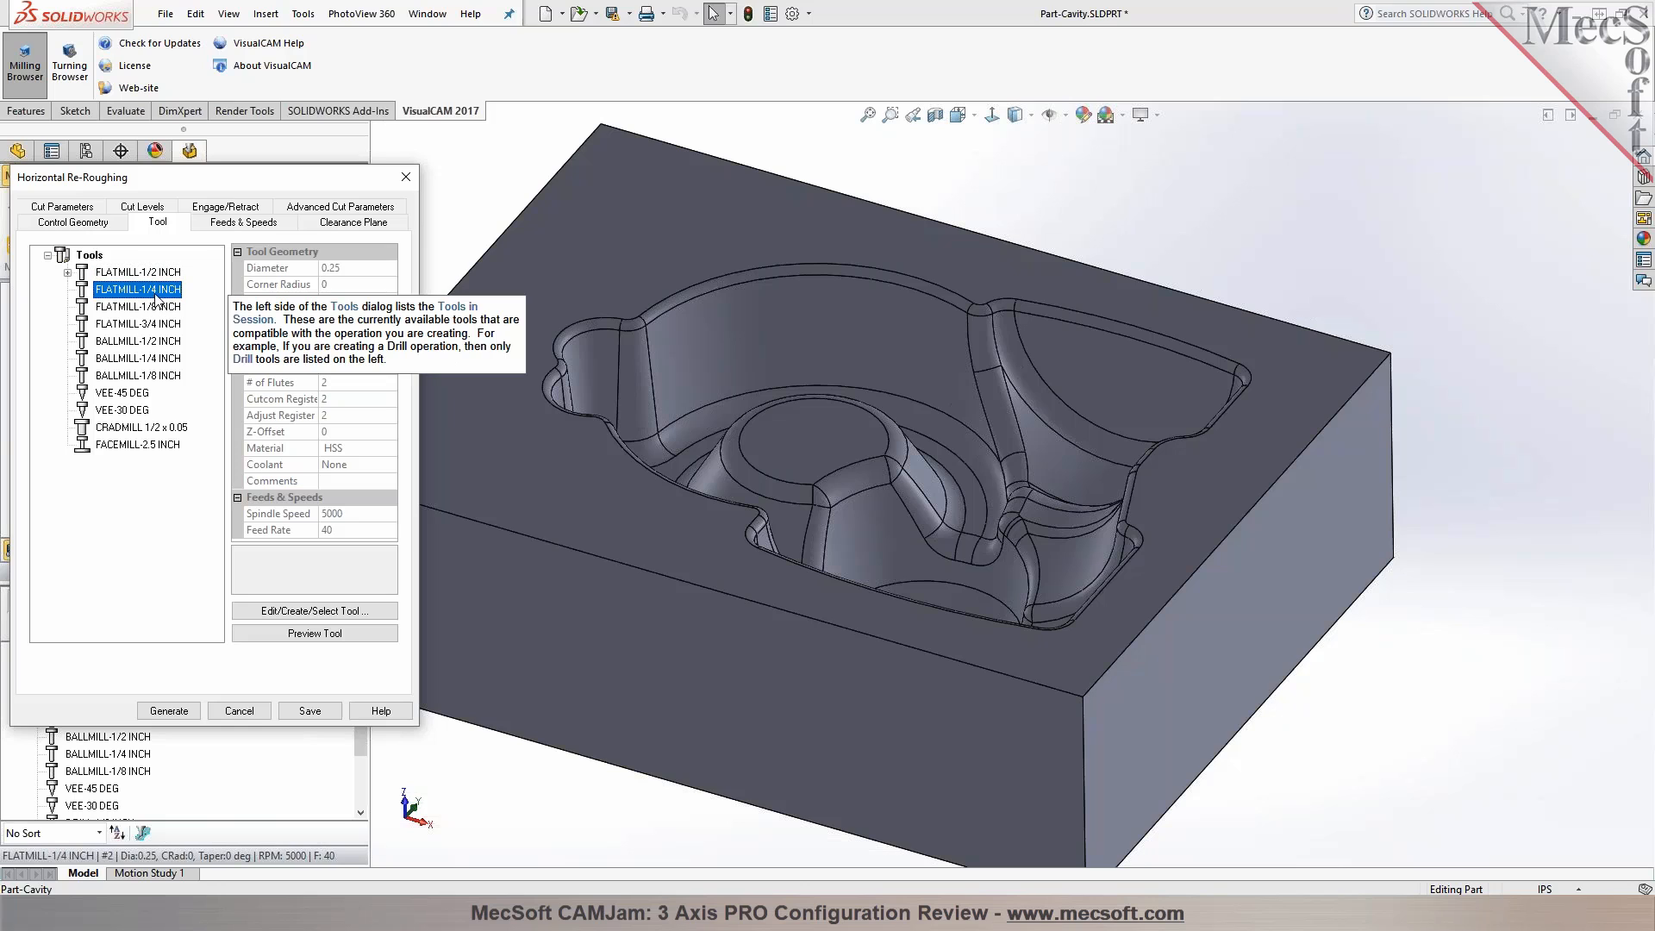
left_click(239, 227)
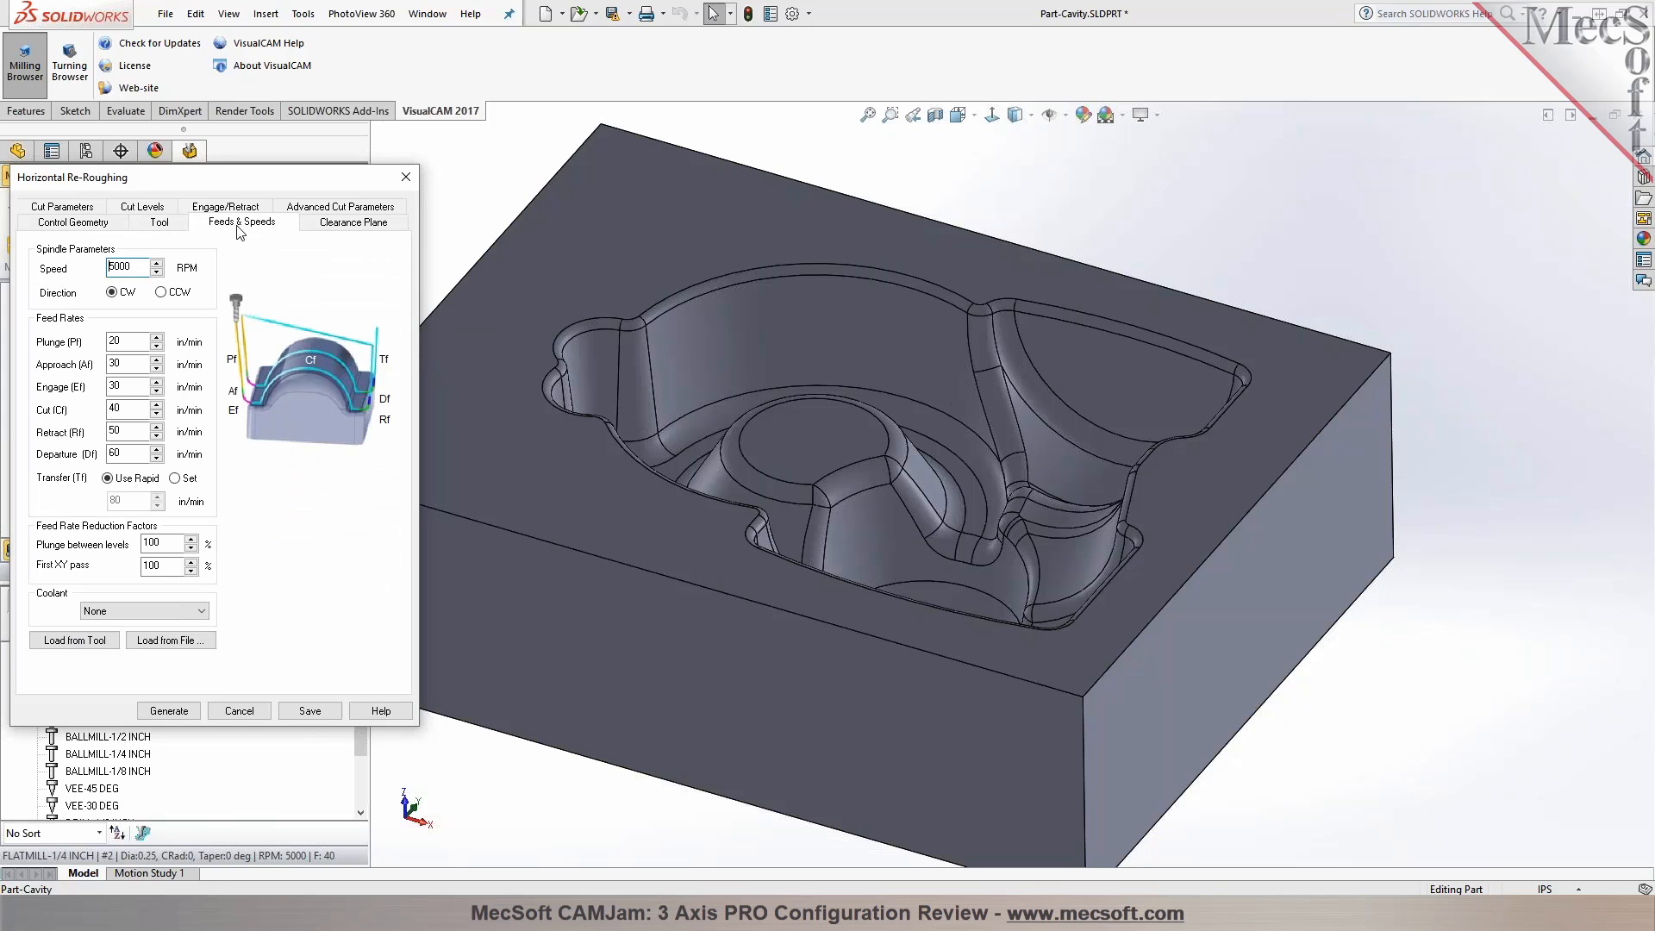
left_click(77, 207)
mouse_move(160, 309)
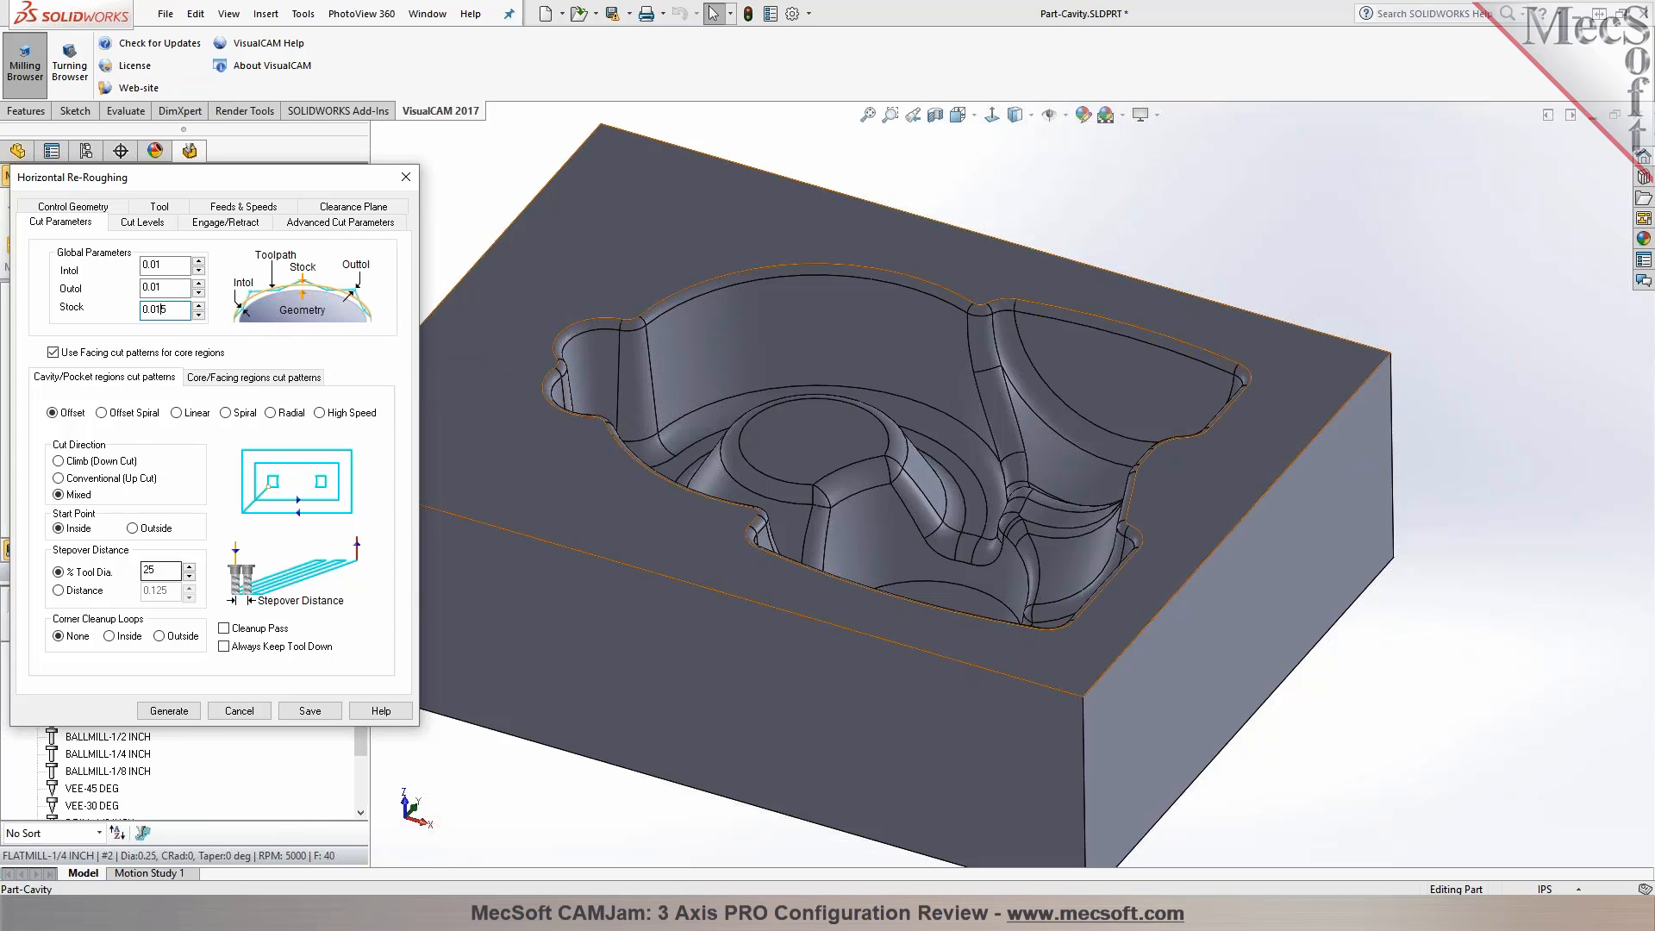
left_click(182, 713)
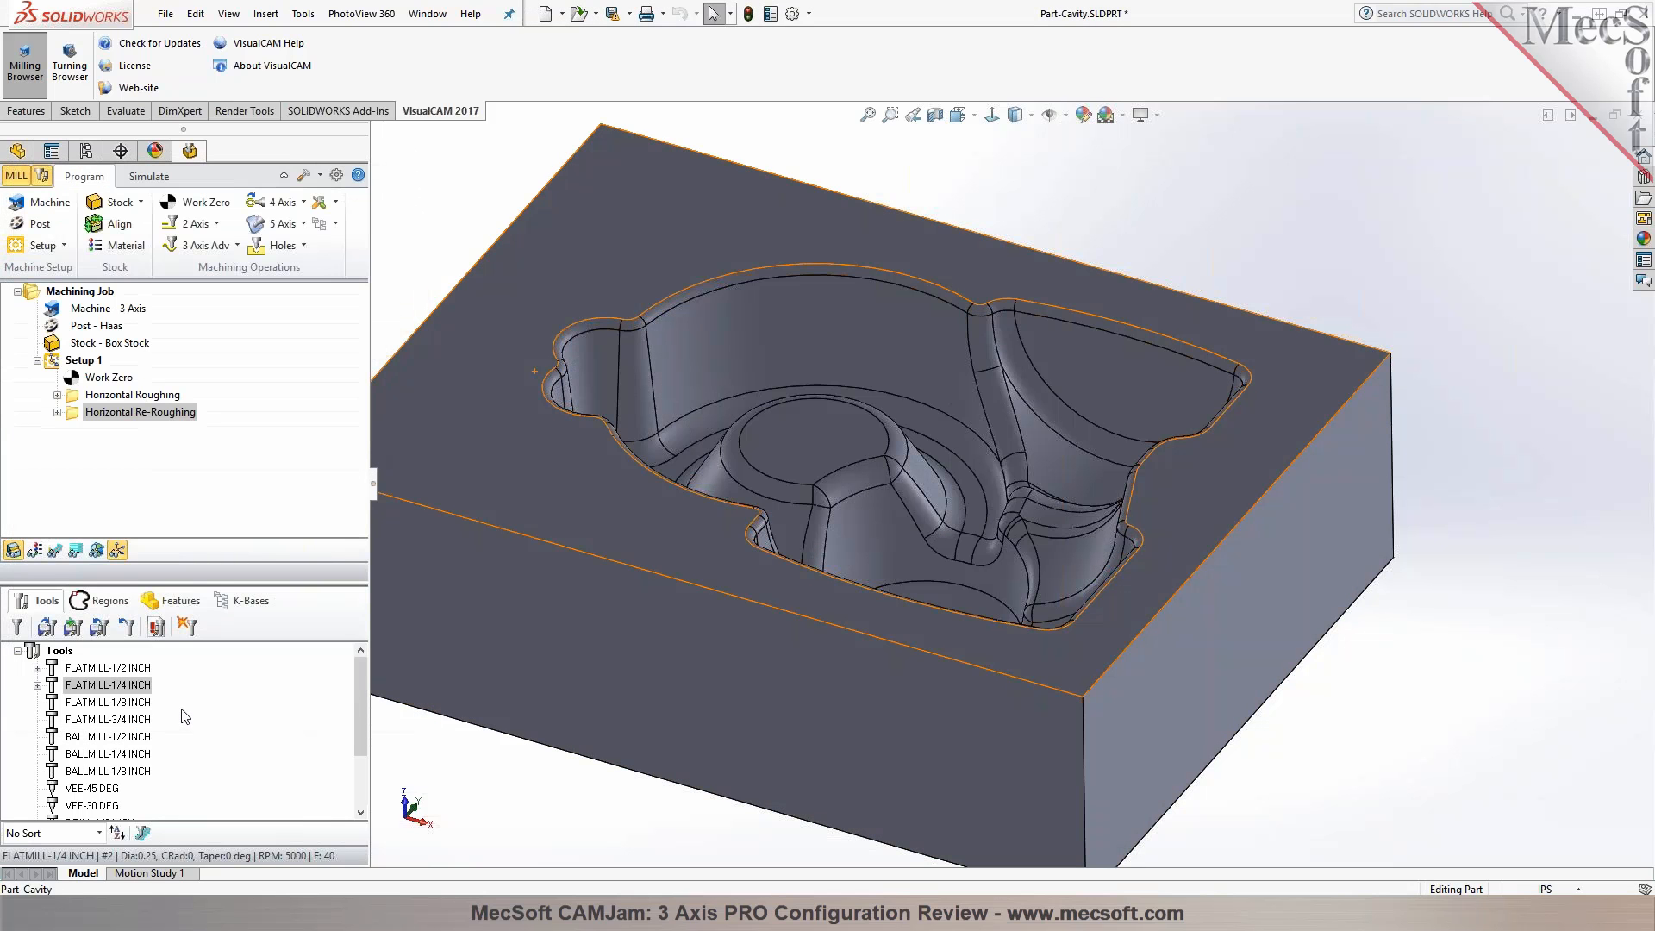
Display the Horizontal Re-Roughing toolpath, simulate it, hide the toolpath during the run, and finish the simulation to inspect the remaining stock
left_click(58, 550)
mouse_move(841, 457)
middle_mouse_down()
mouse_move(883, 594)
mouse_move(746, 547)
mouse_move(845, 422)
mouse_move(847, 472)
middle_mouse_up()
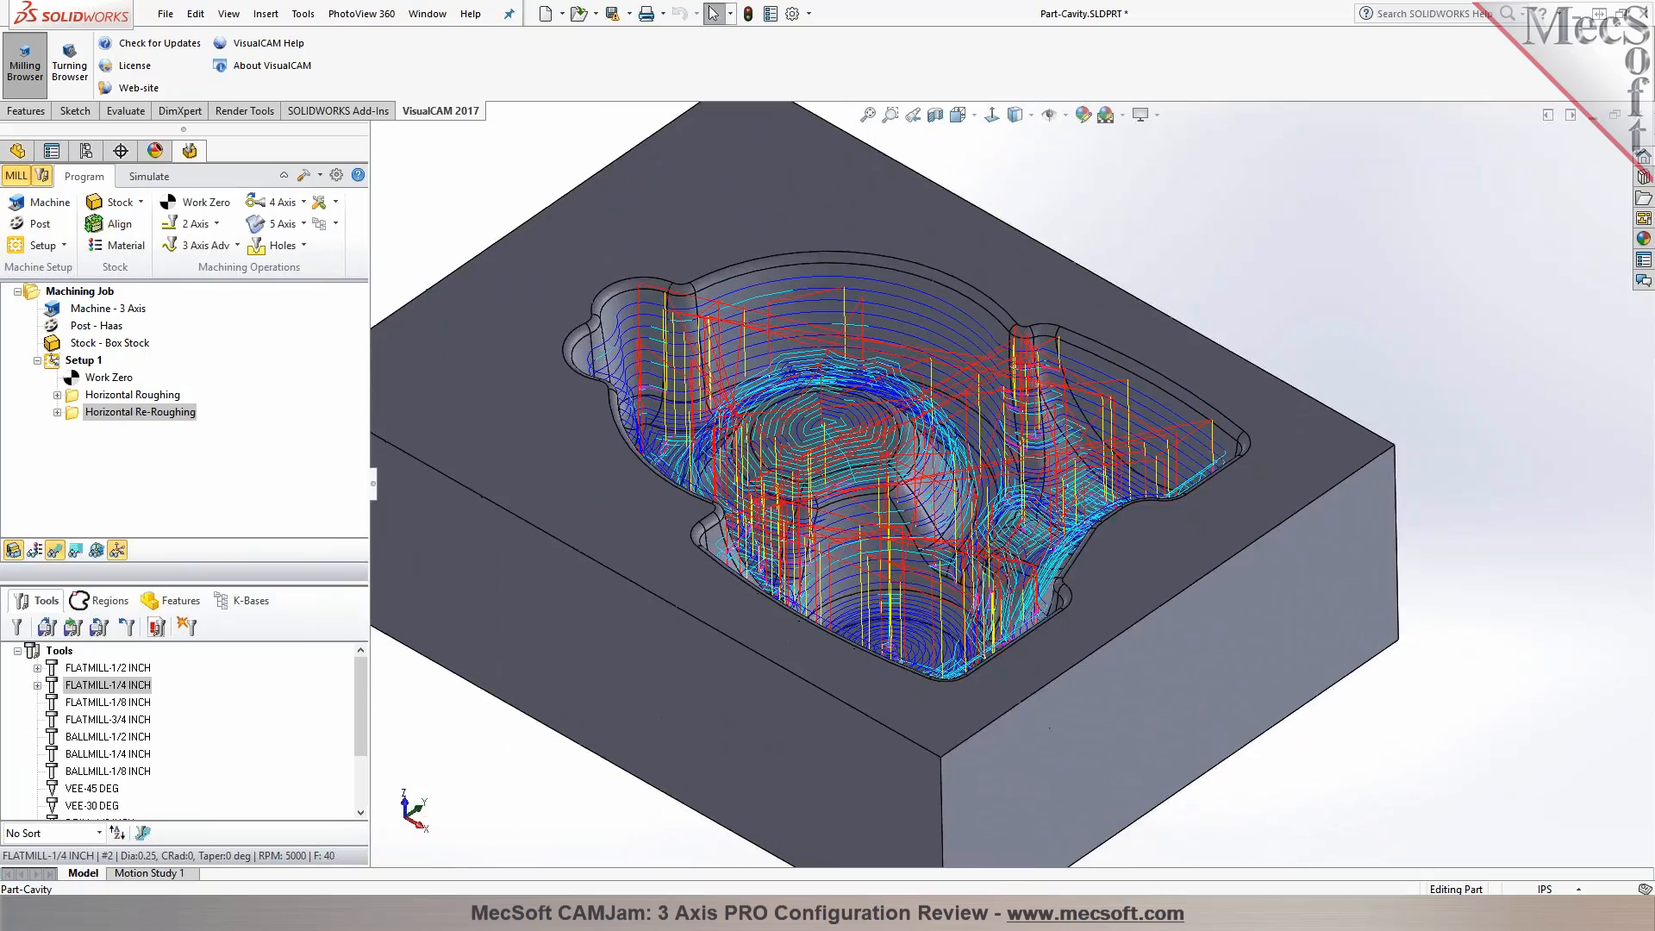
left_click(154, 177)
left_click(157, 226)
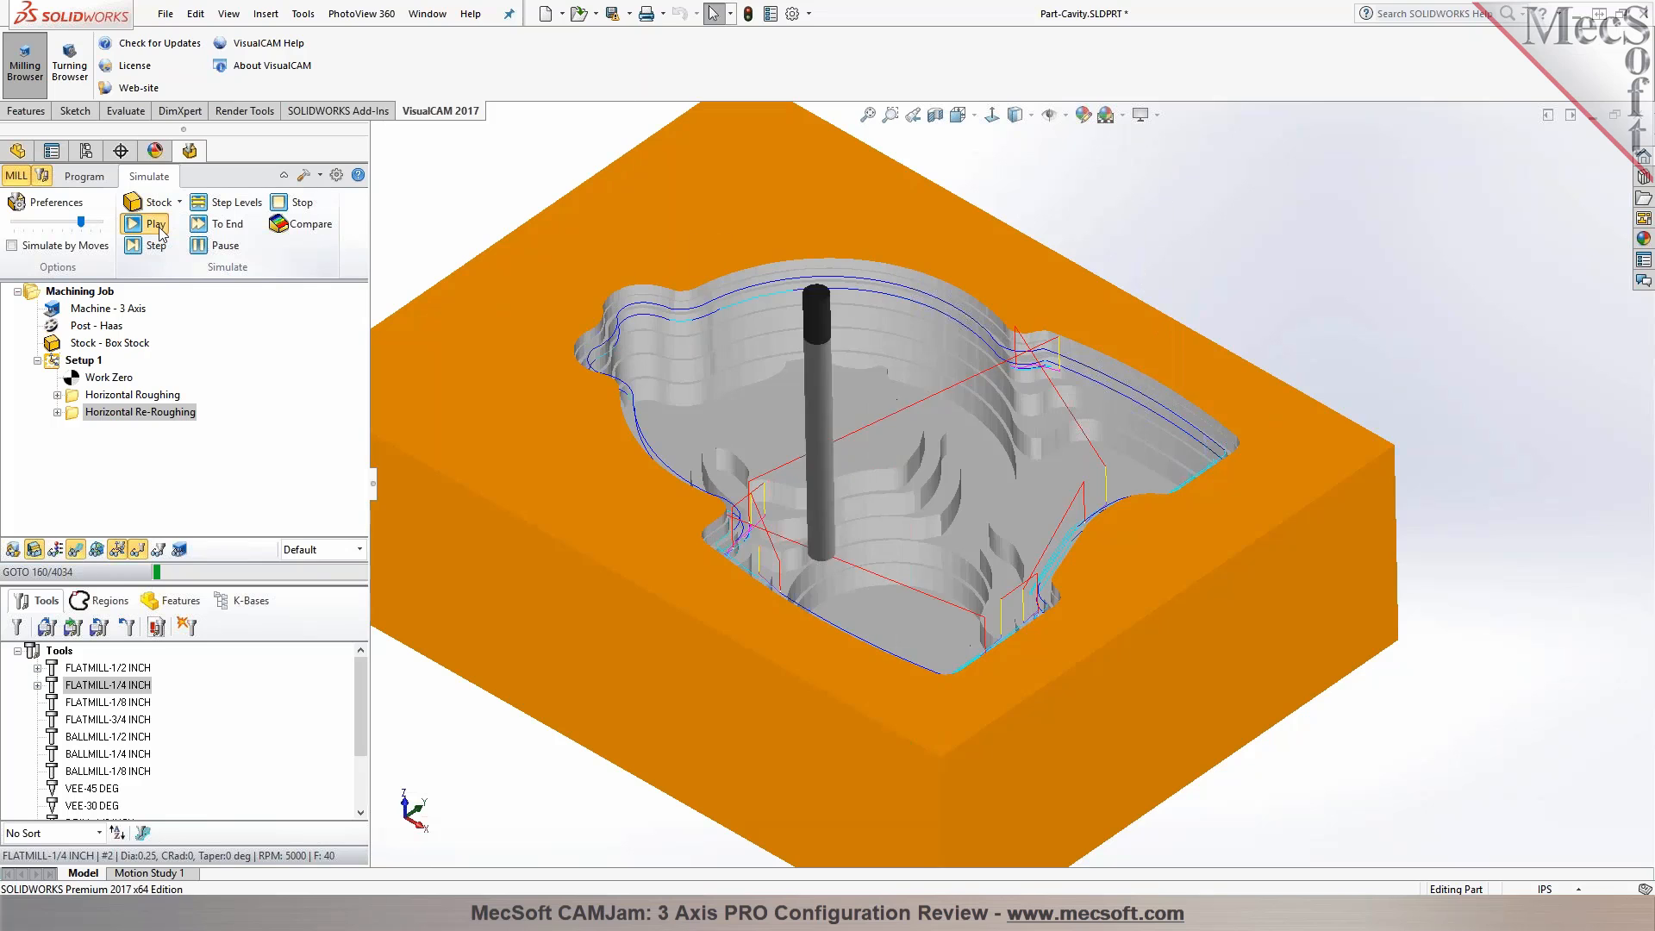
left_click(78, 551)
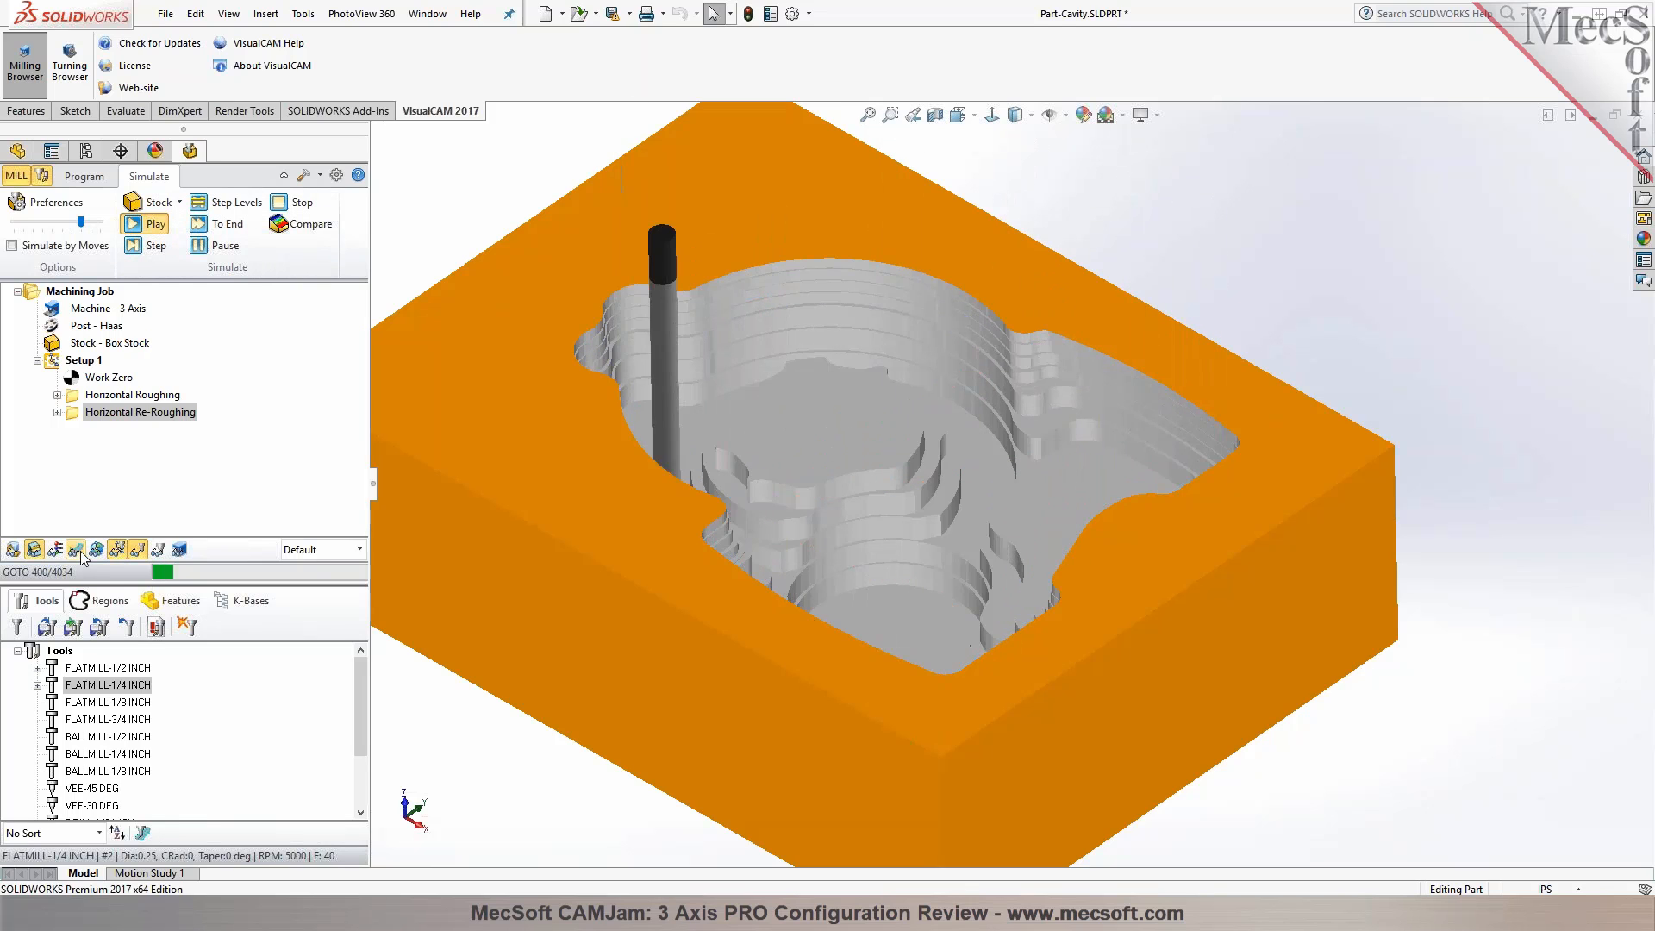
left_click(216, 224)
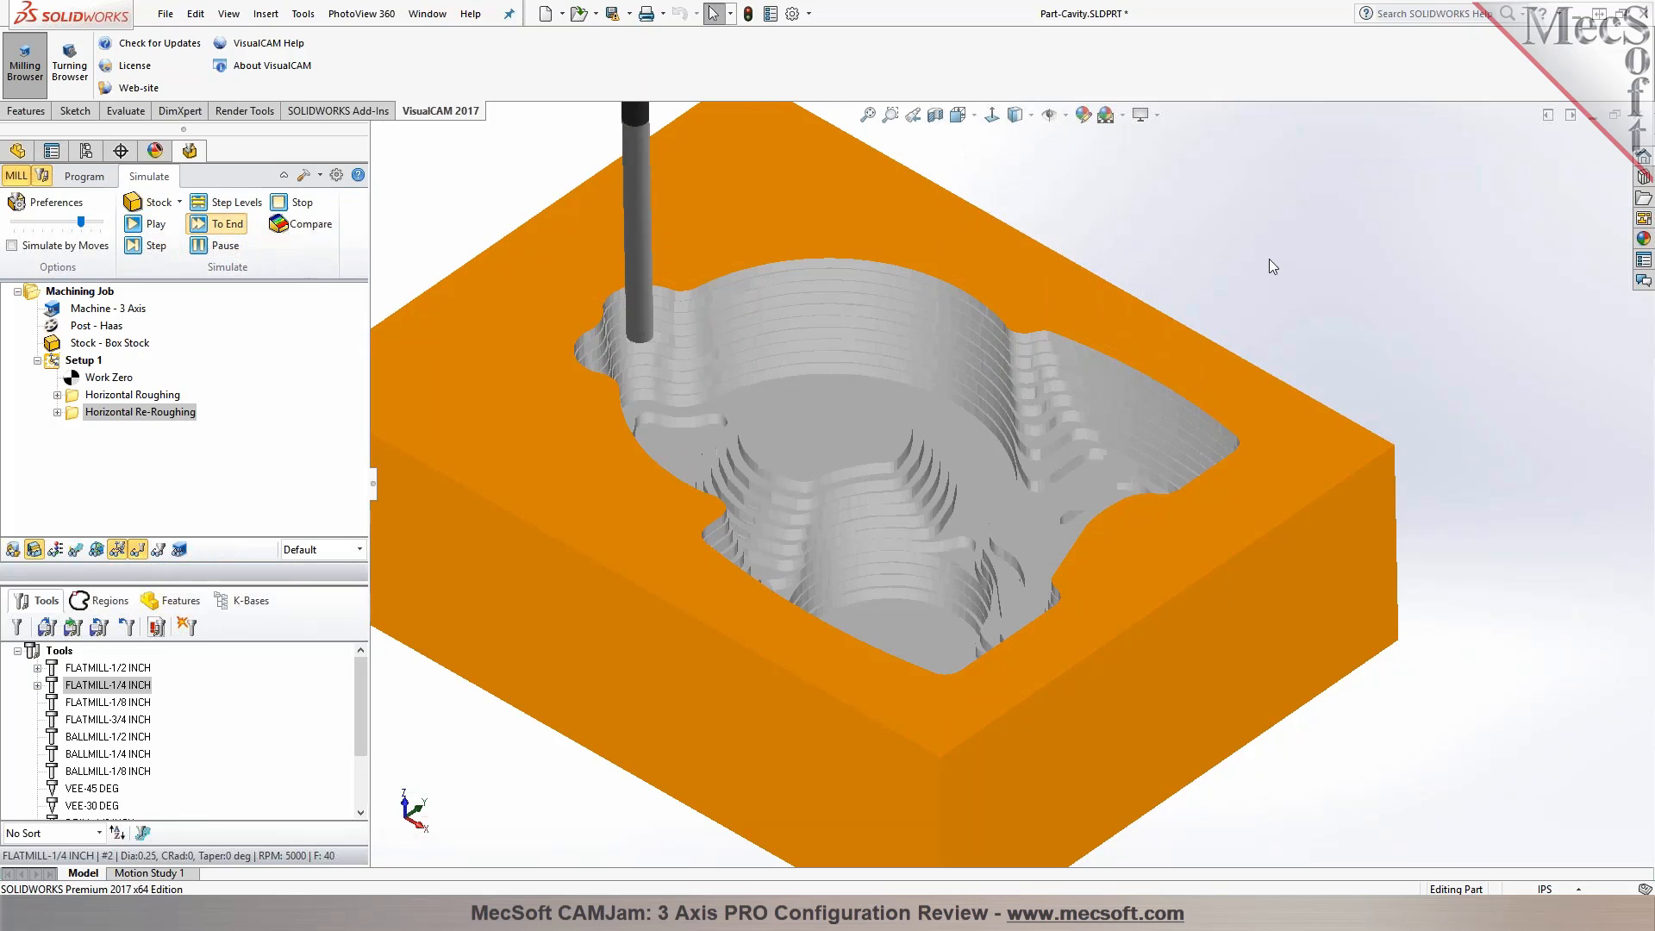
middle_click_drag(1263, 230, 1218, 201)
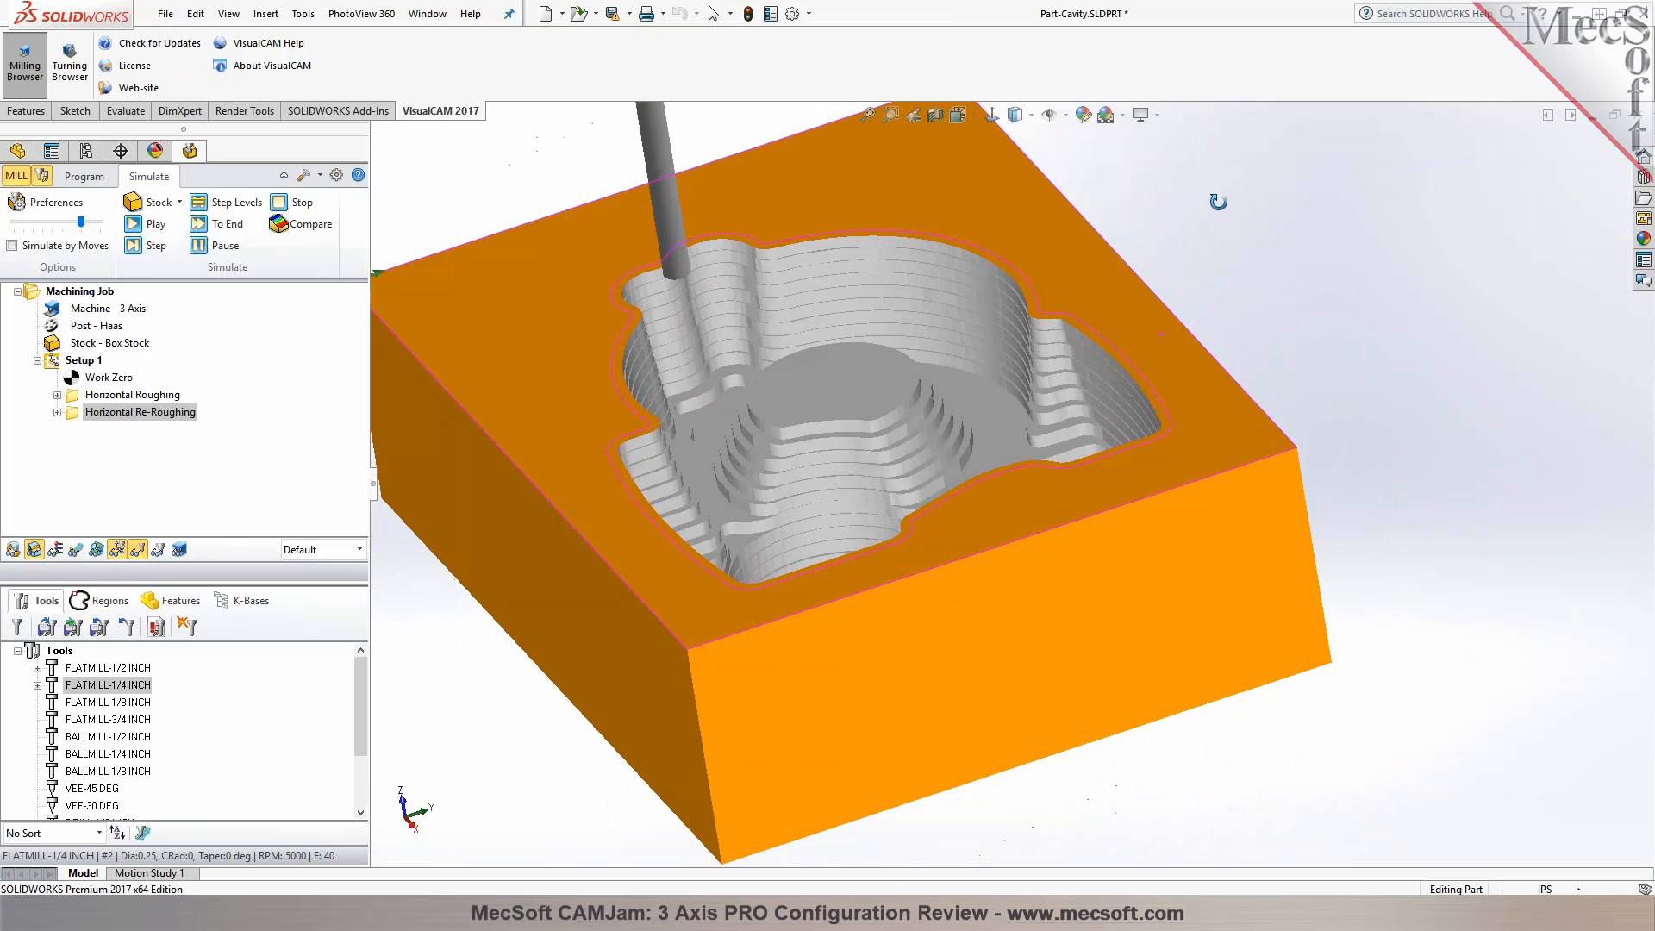
left_click(138, 395)
left_click(160, 414)
middle_click_drag(483, 388, 518, 251)
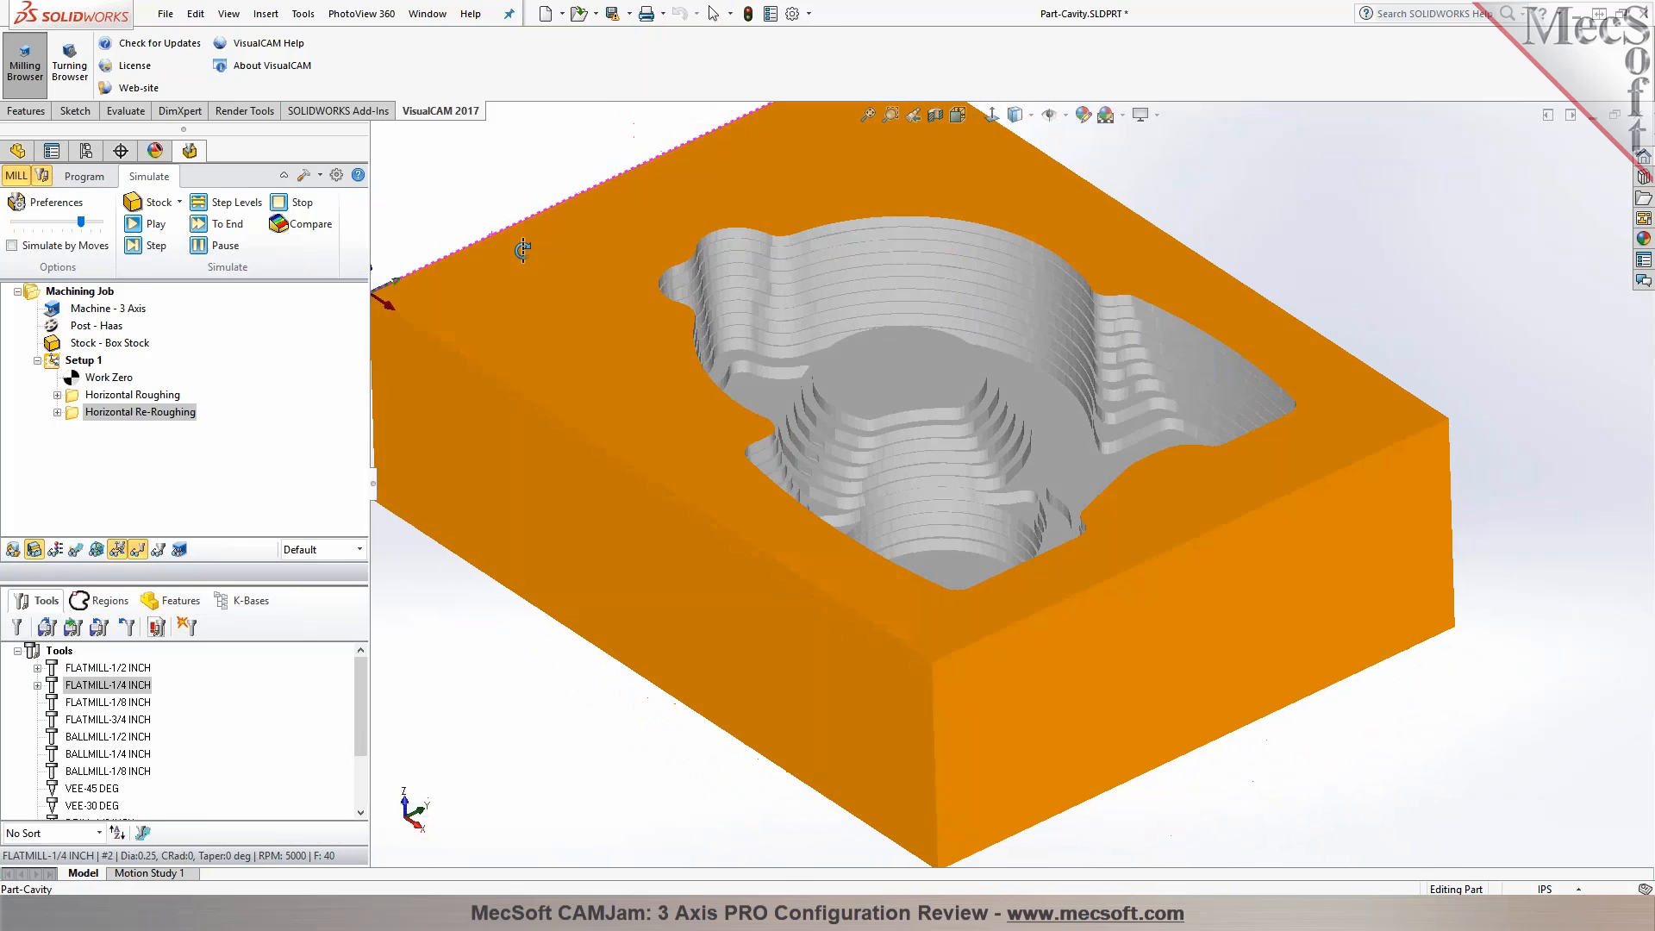
Generate a 3-axis Parallel Finishing operation with the BALLMILL-1/4 INCH tool and a stepover based on % Tool Diameter, and display its toolpath
left_click(87, 177)
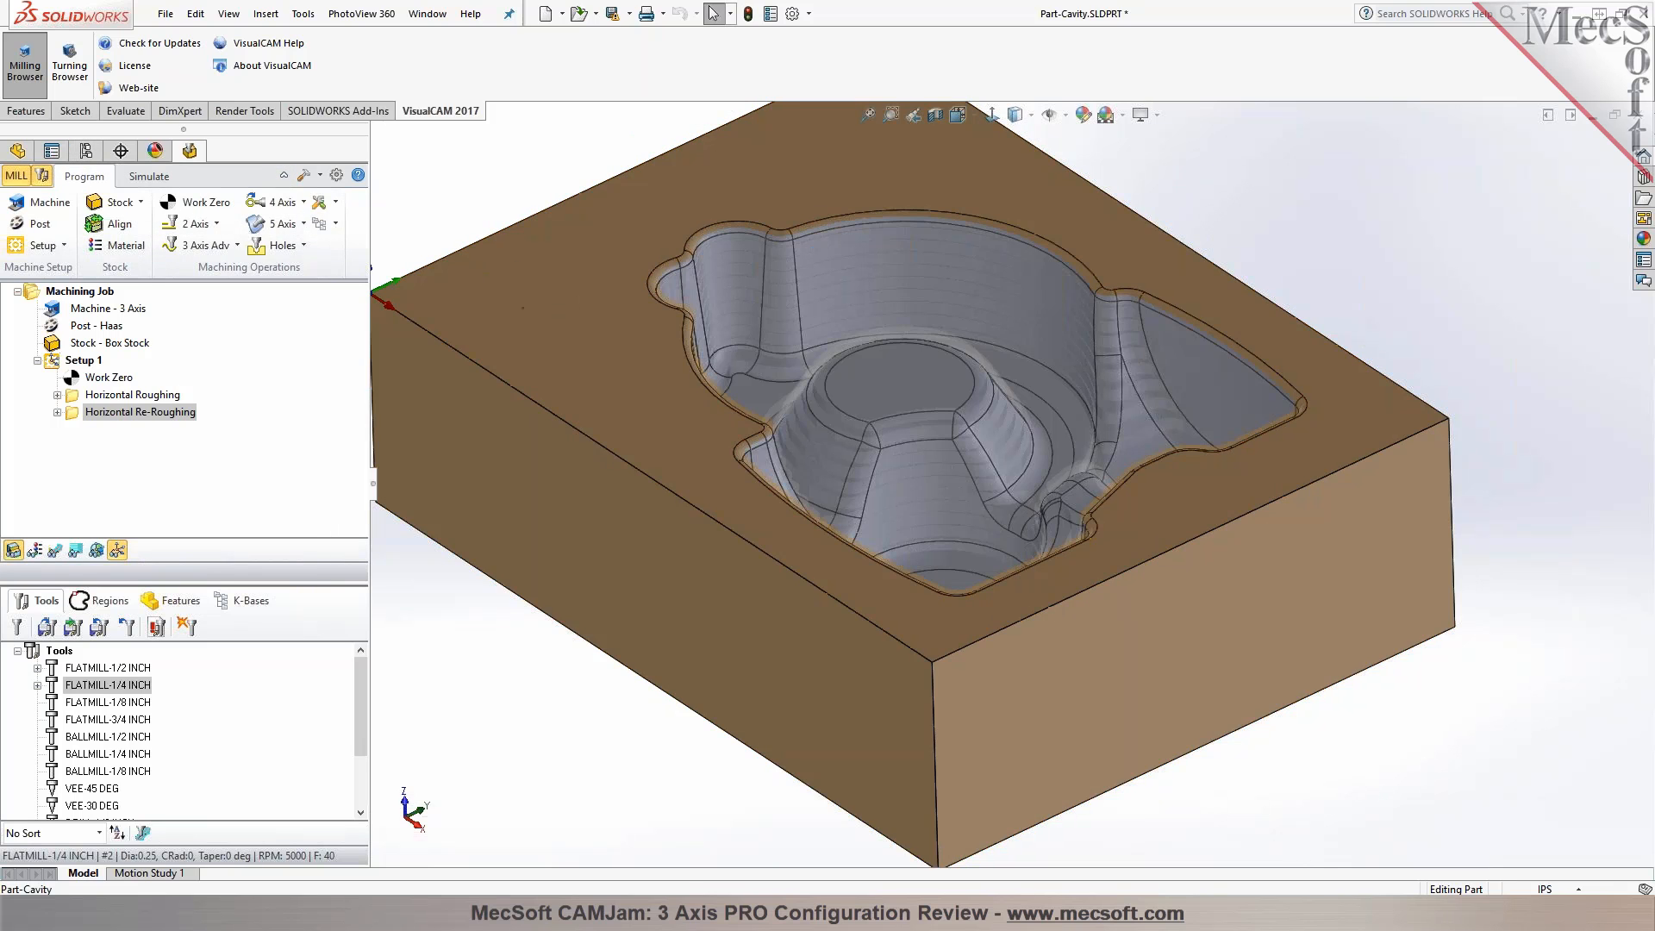
left_click(237, 247)
left_click(188, 332)
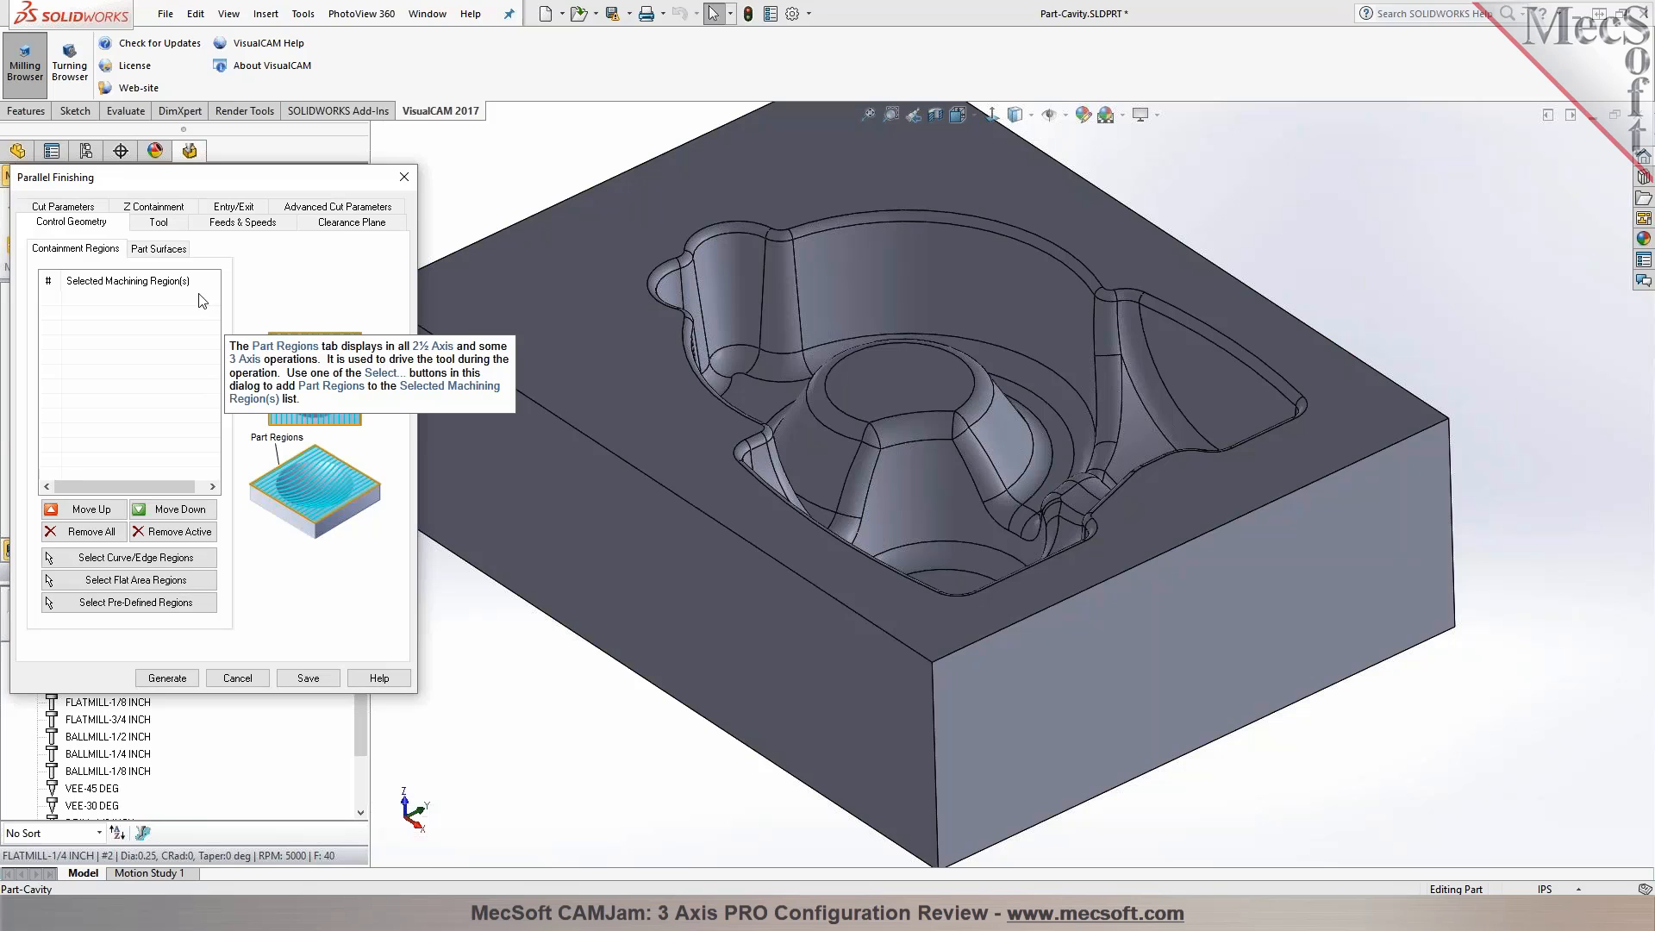
left_click(171, 227)
left_click(151, 359)
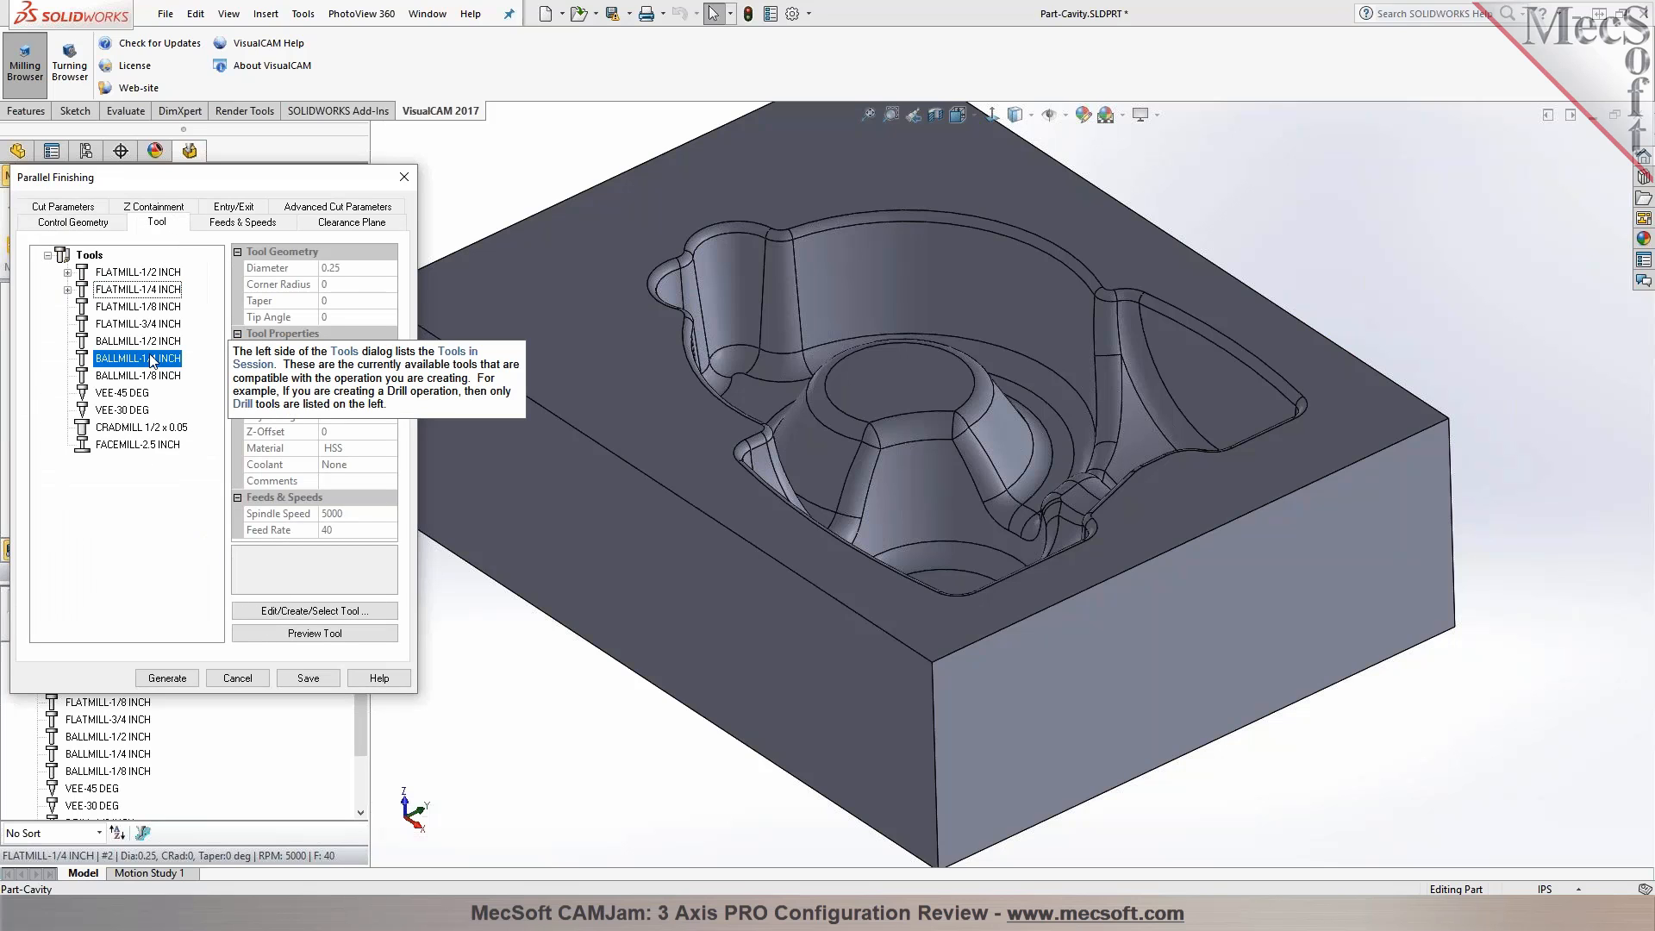
left_click(64, 209)
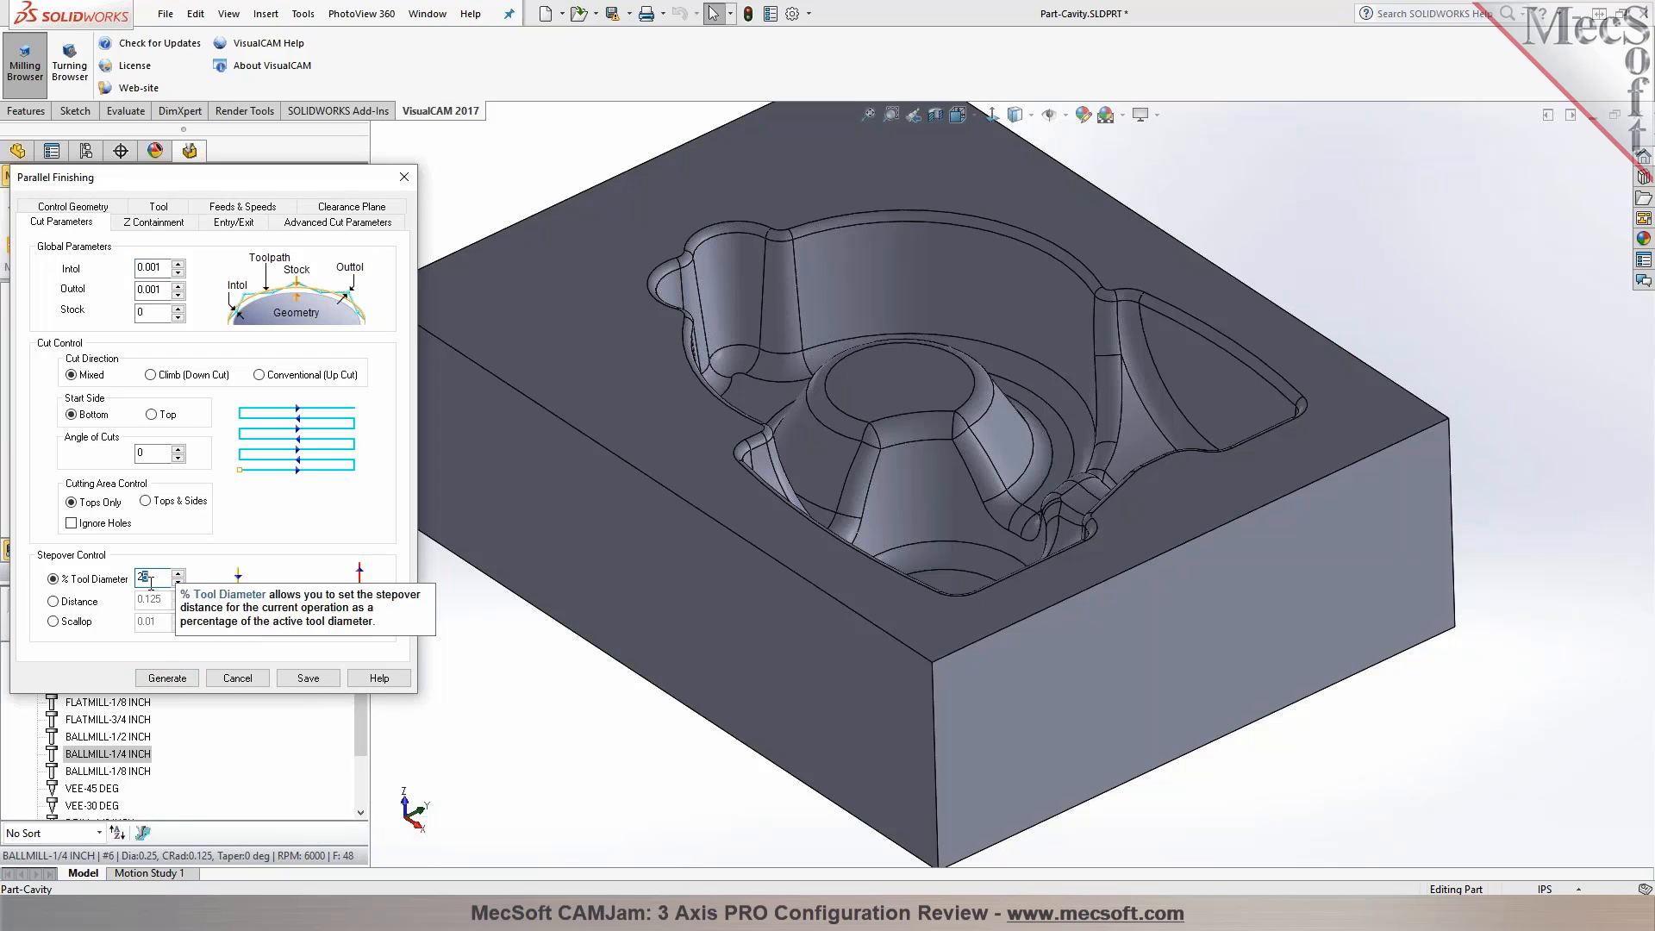
left_click(164, 678)
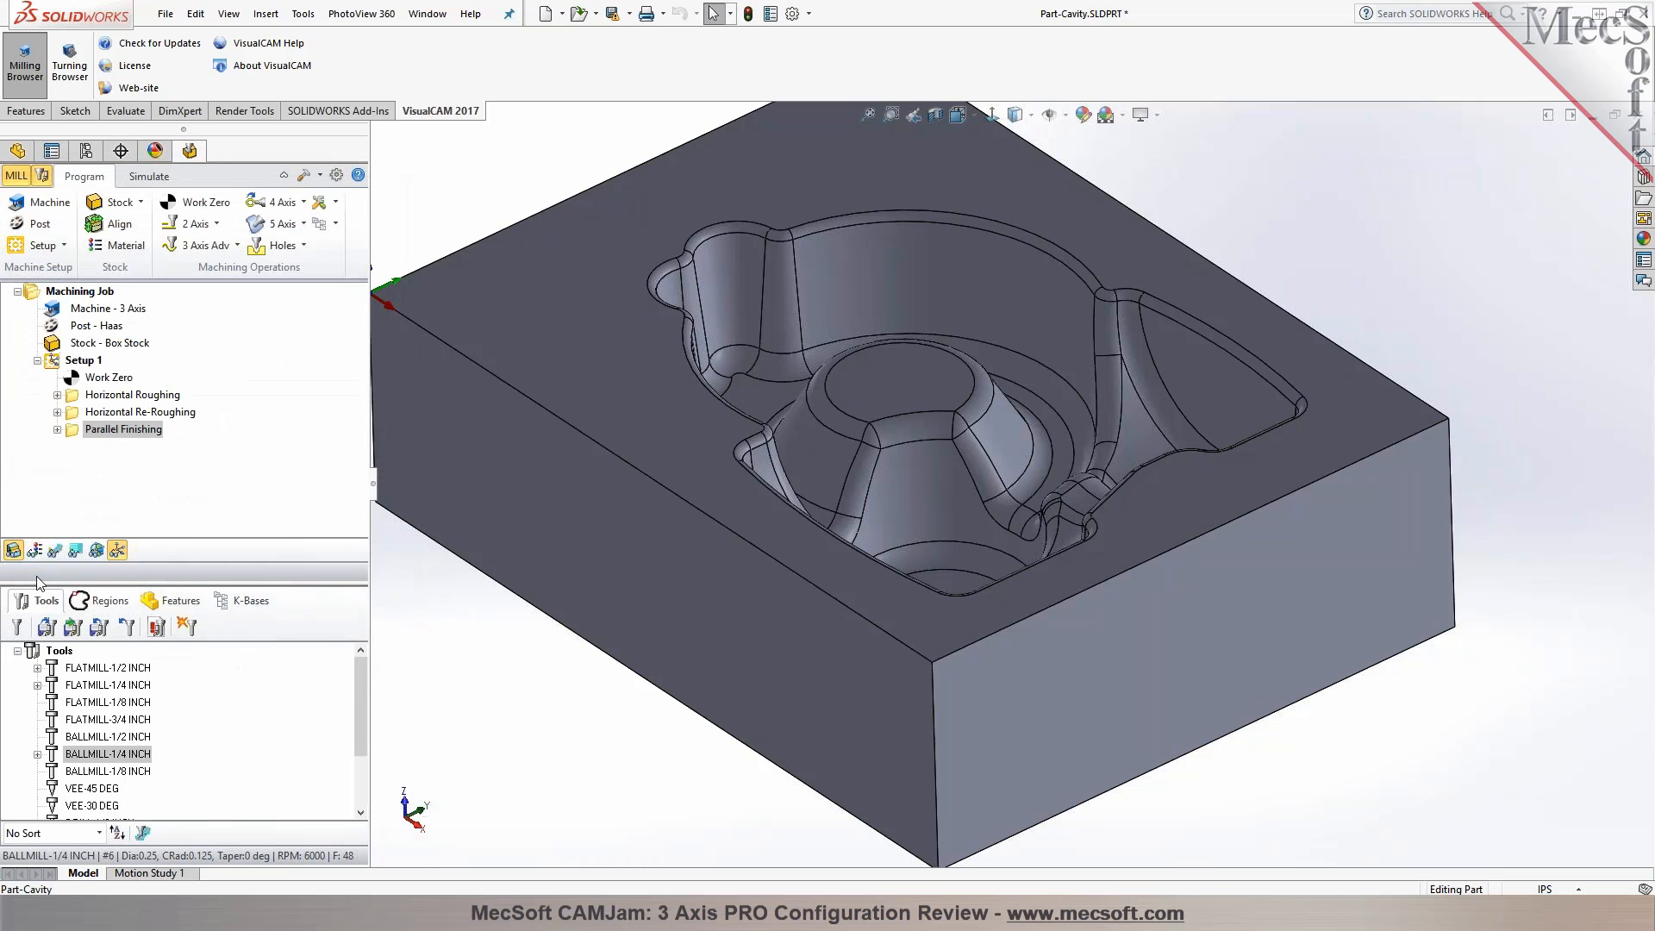
left_click(54, 549)
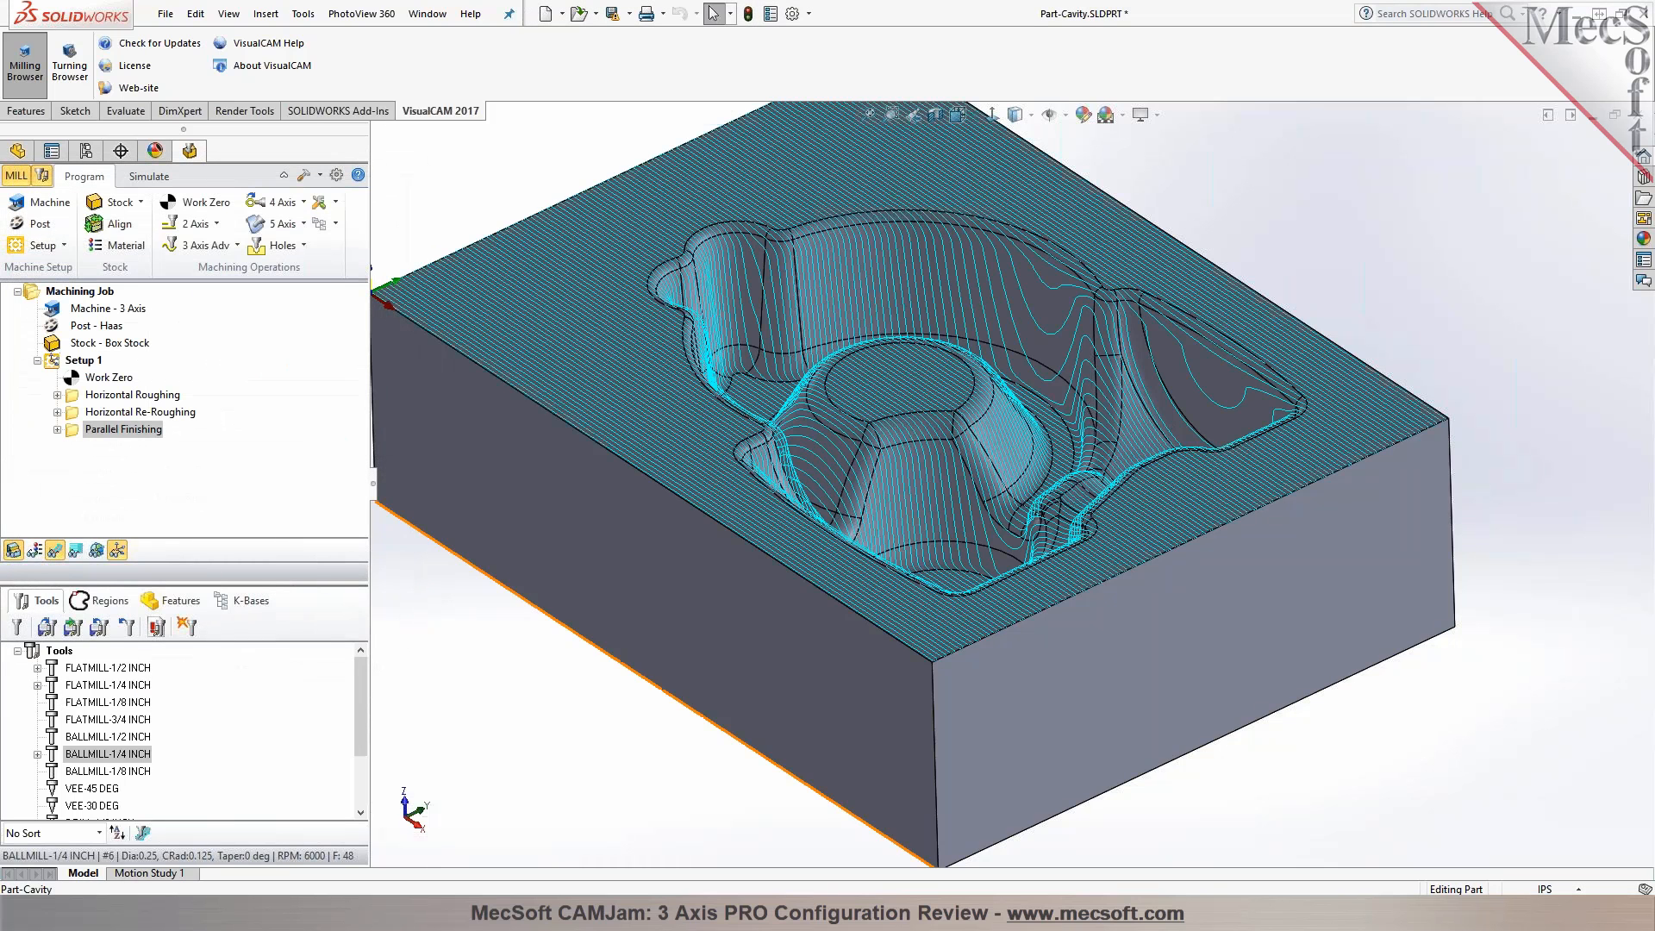
mouse_move(602, 642)
middle_mouse_down()
mouse_move(635, 632)
mouse_move(616, 655)
middle_mouse_up()
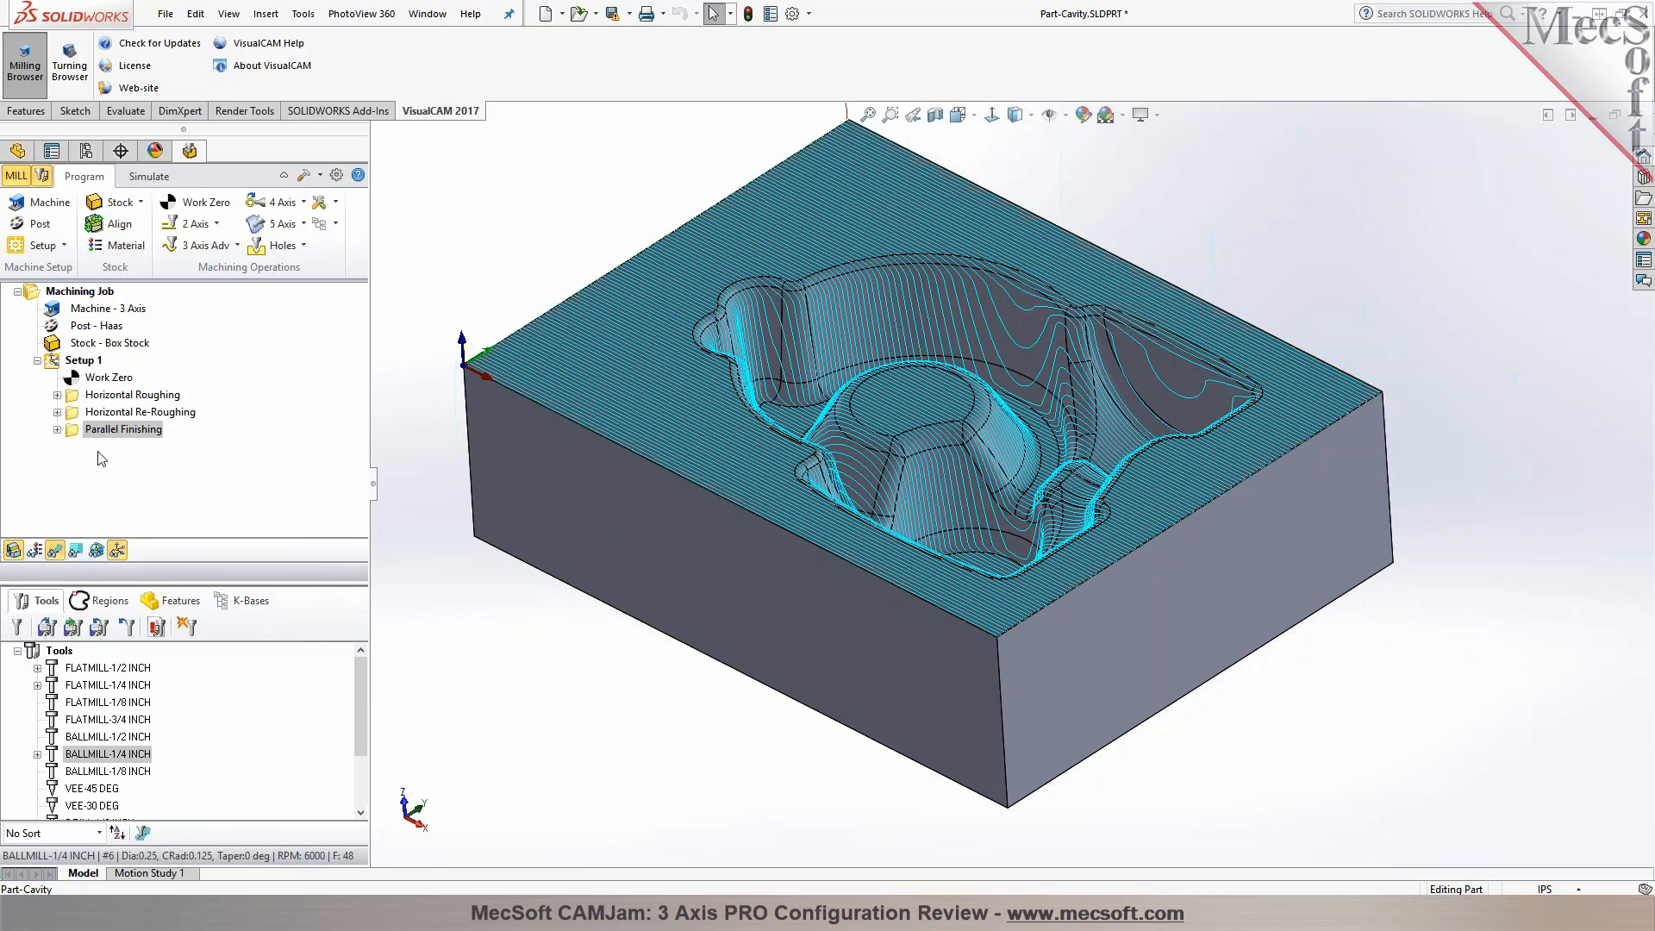
Contain the Parallel Finishing operation within the edge loop around the cavity opening and regenerate its toolpath
double_click(74, 431)
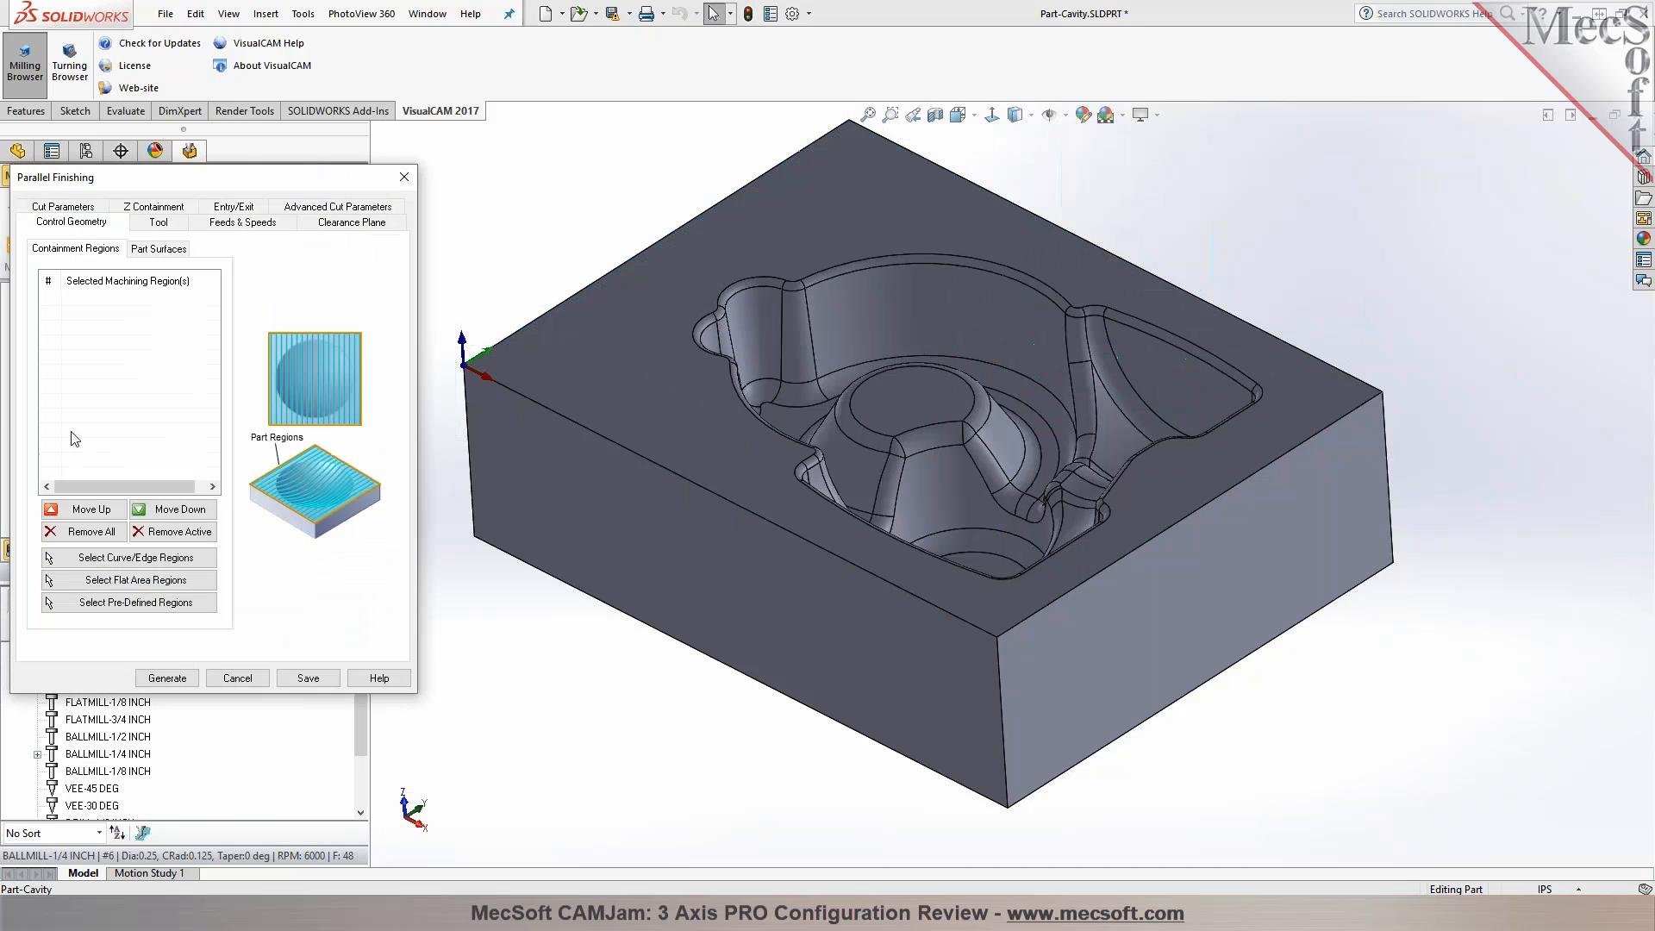
left_click(134, 558)
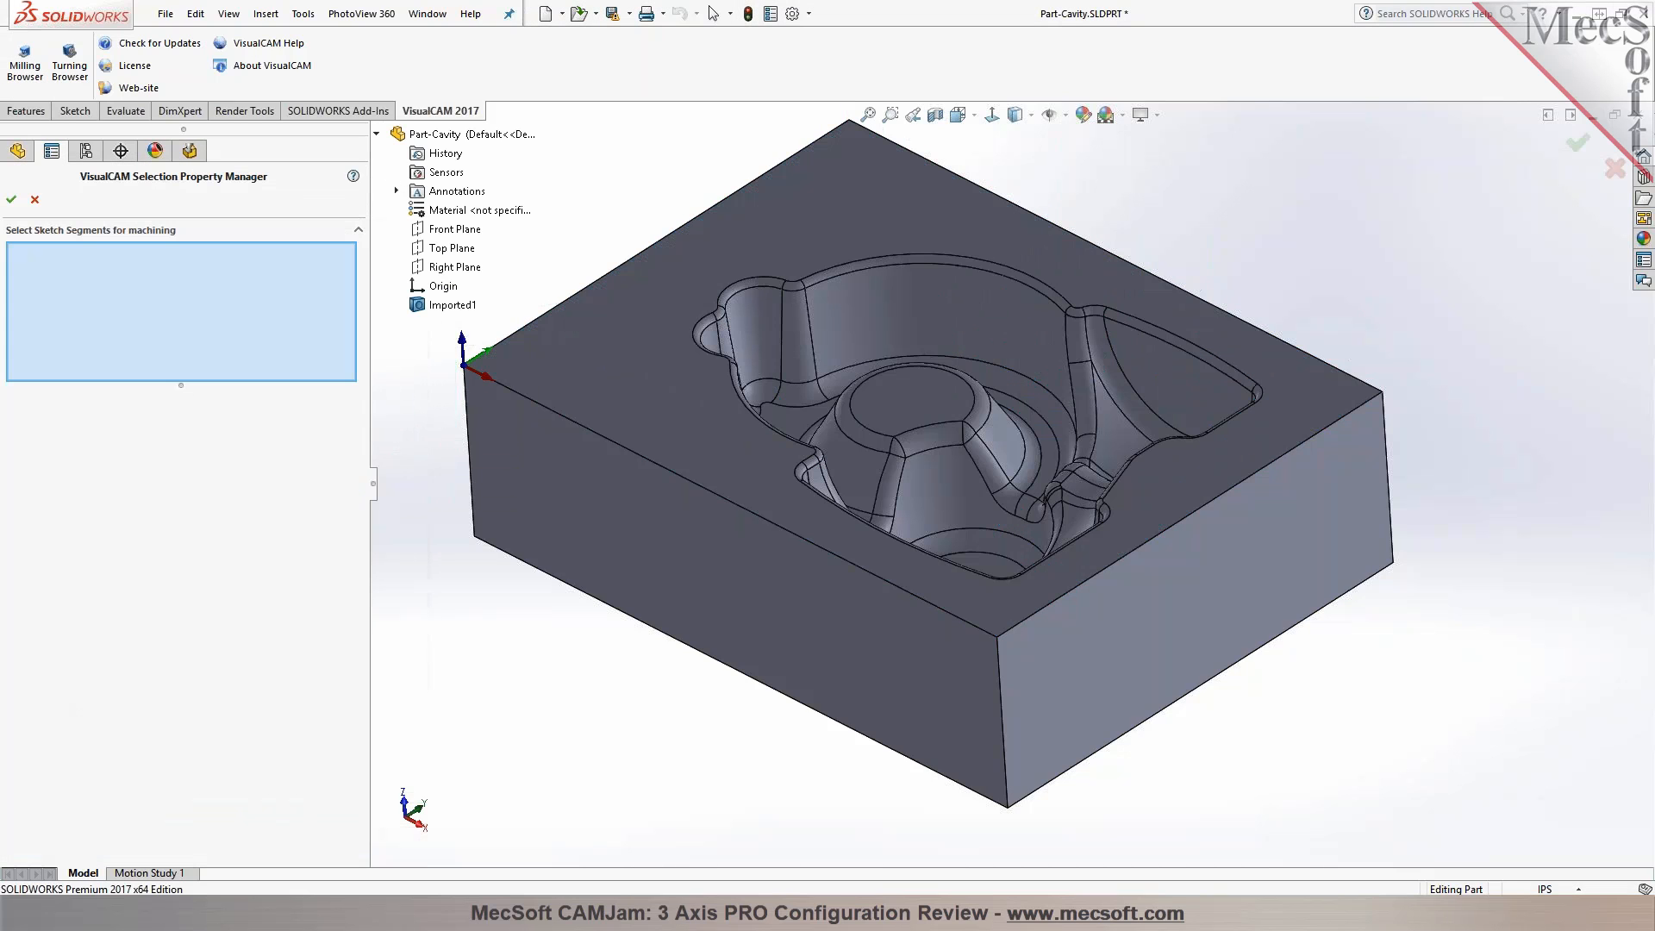
right_click(817, 276)
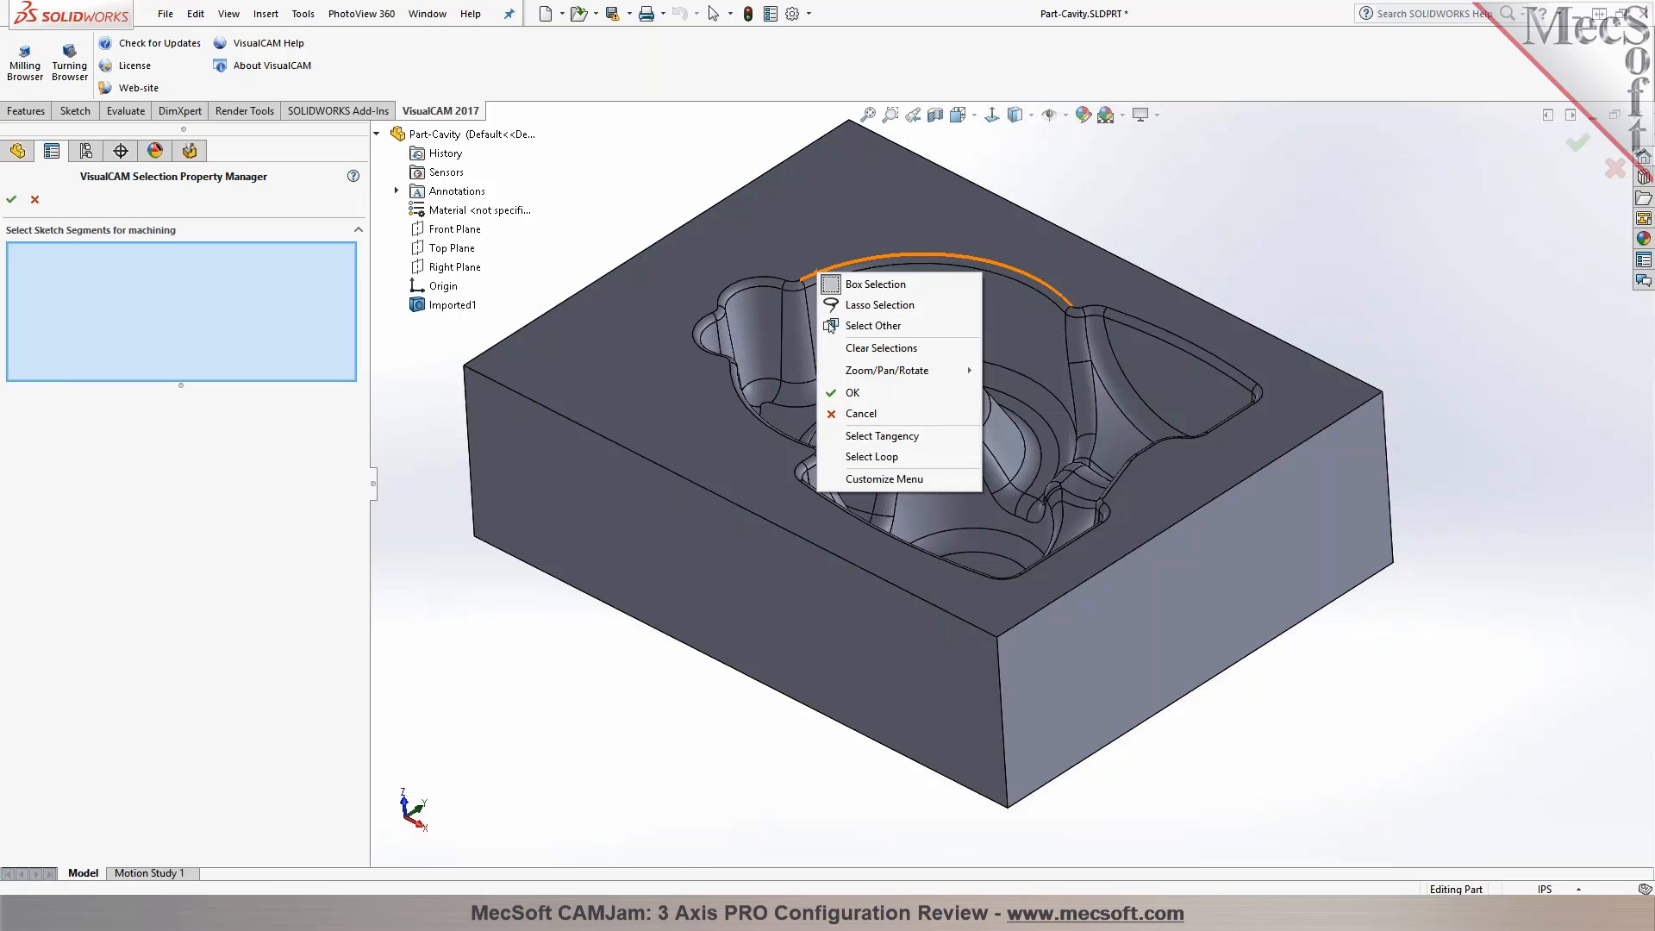
left_click(872, 456)
left_click(11, 201)
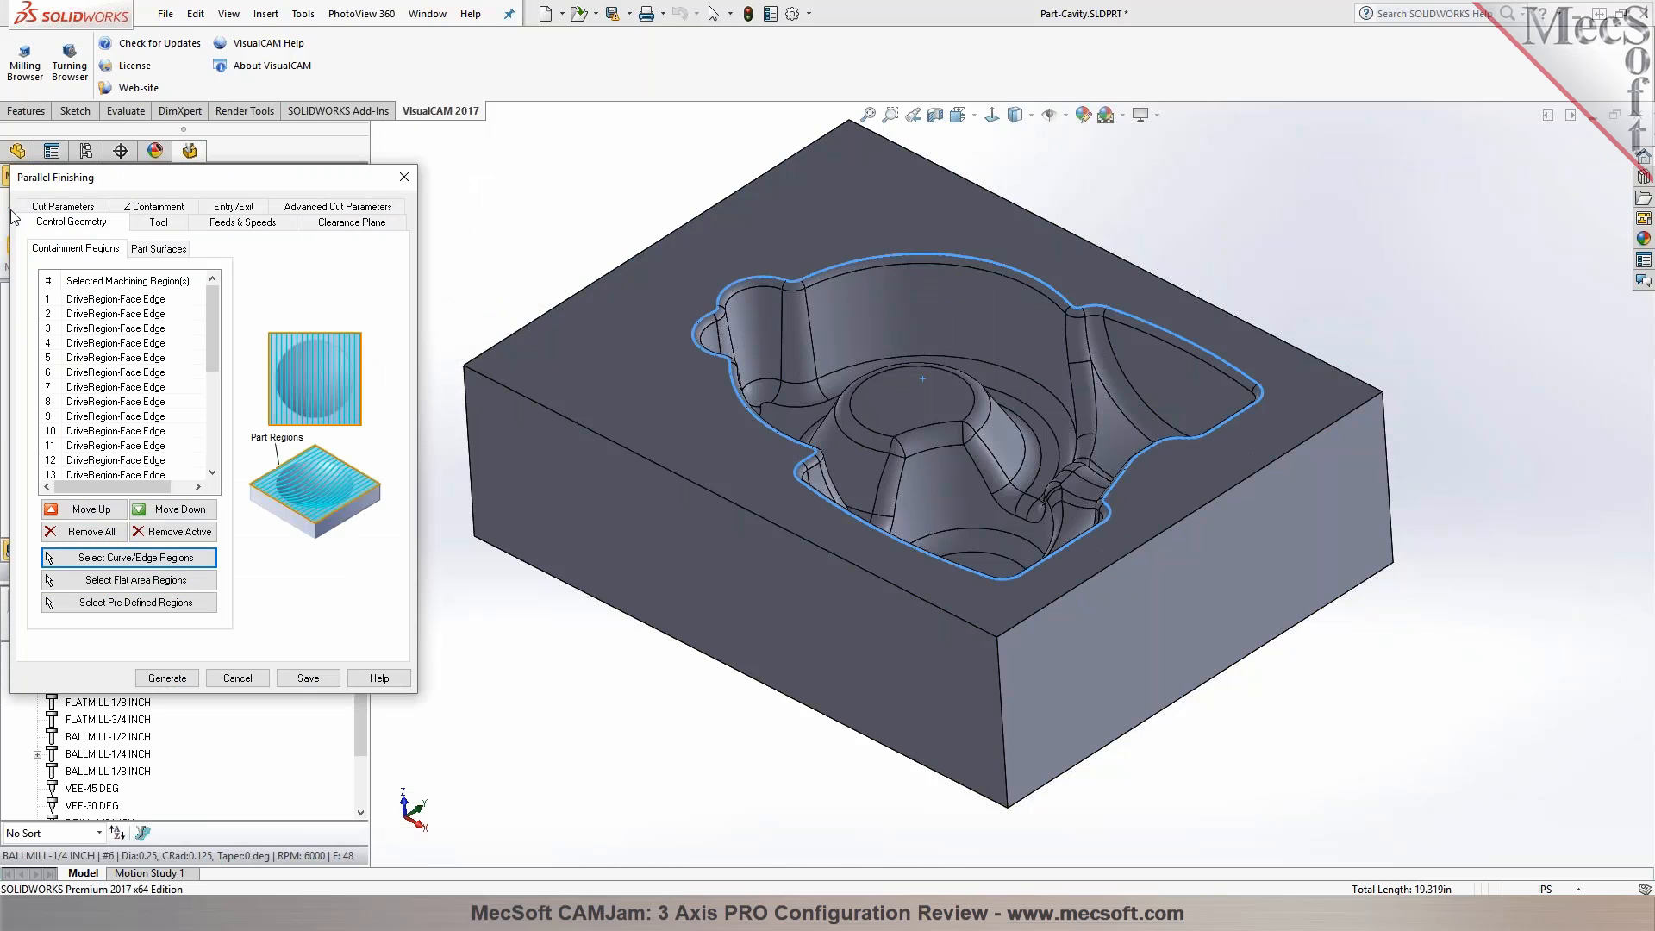
left_click(166, 679)
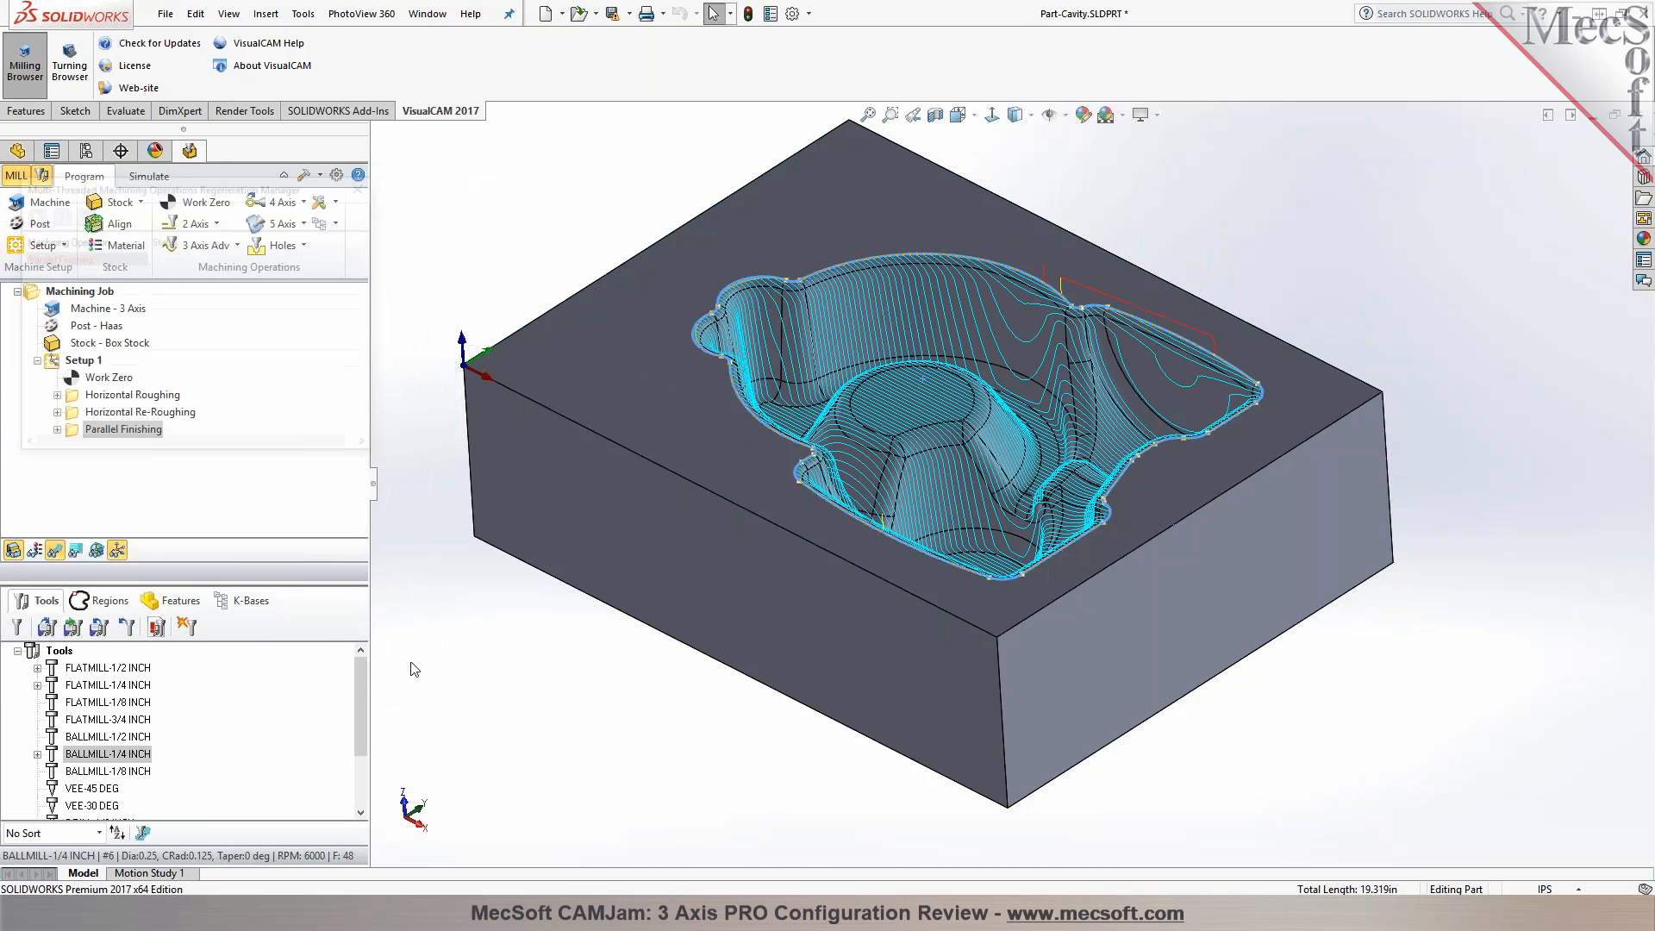
mouse_move(492, 623)
middle_mouse_down()
mouse_move(500, 672)
mouse_move(488, 631)
middle_mouse_up()
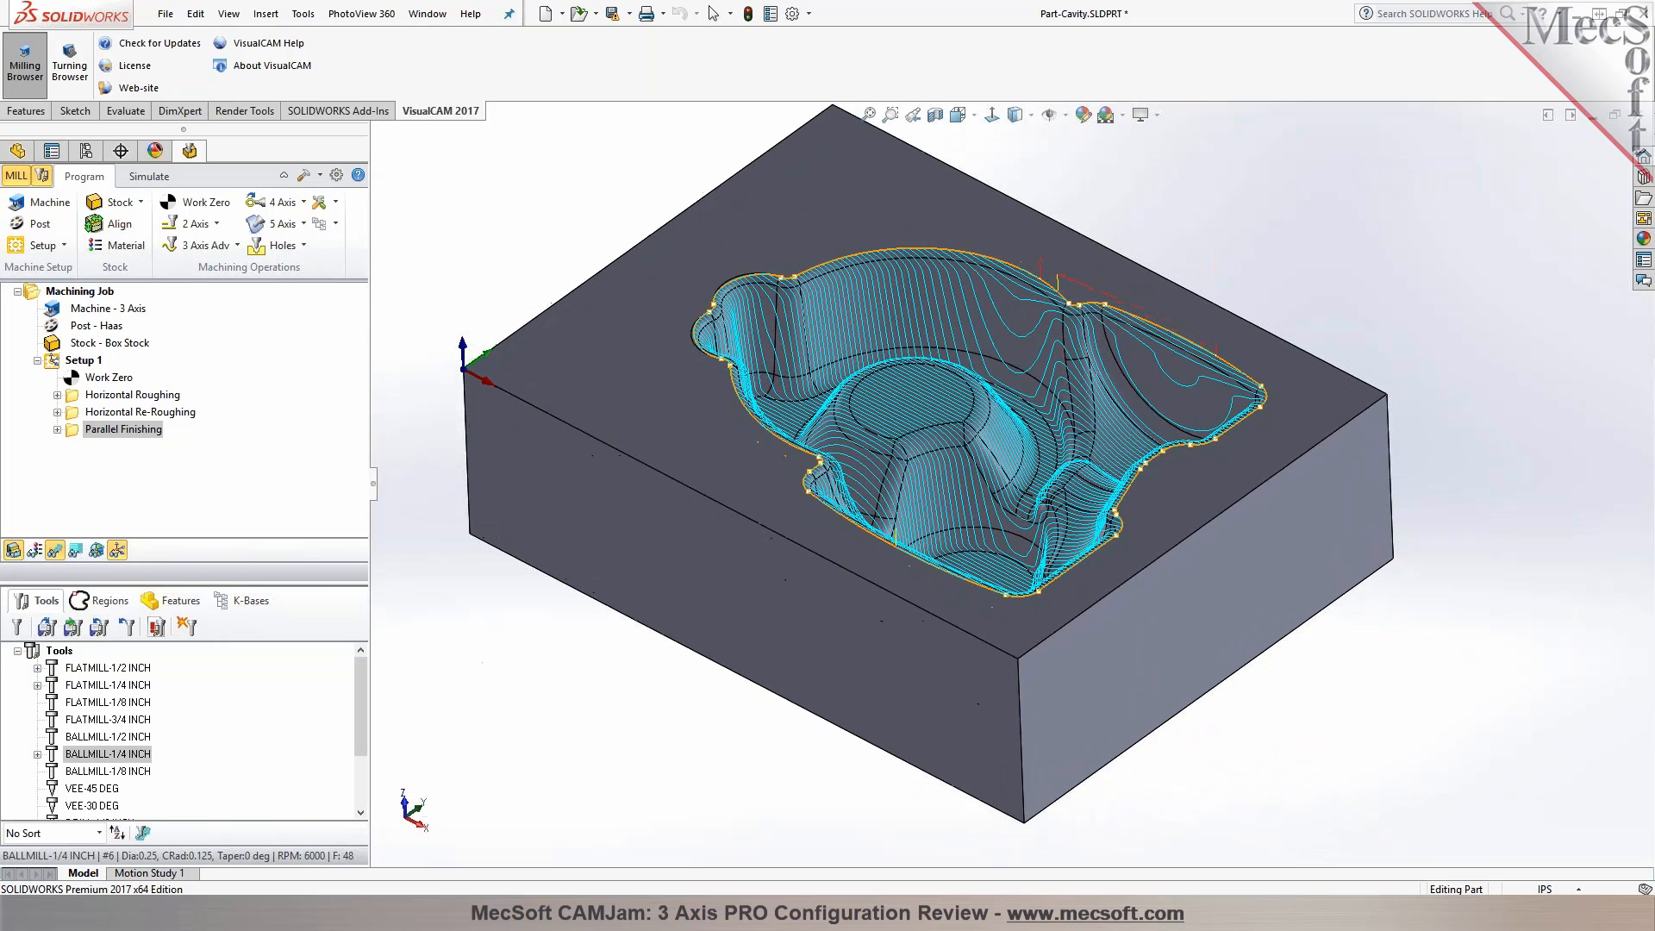
Simulate the Parallel Finishing toolpath on the re-roughed stock, run it to the end and inspect the finished cavity surfaces
left_click(150, 177)
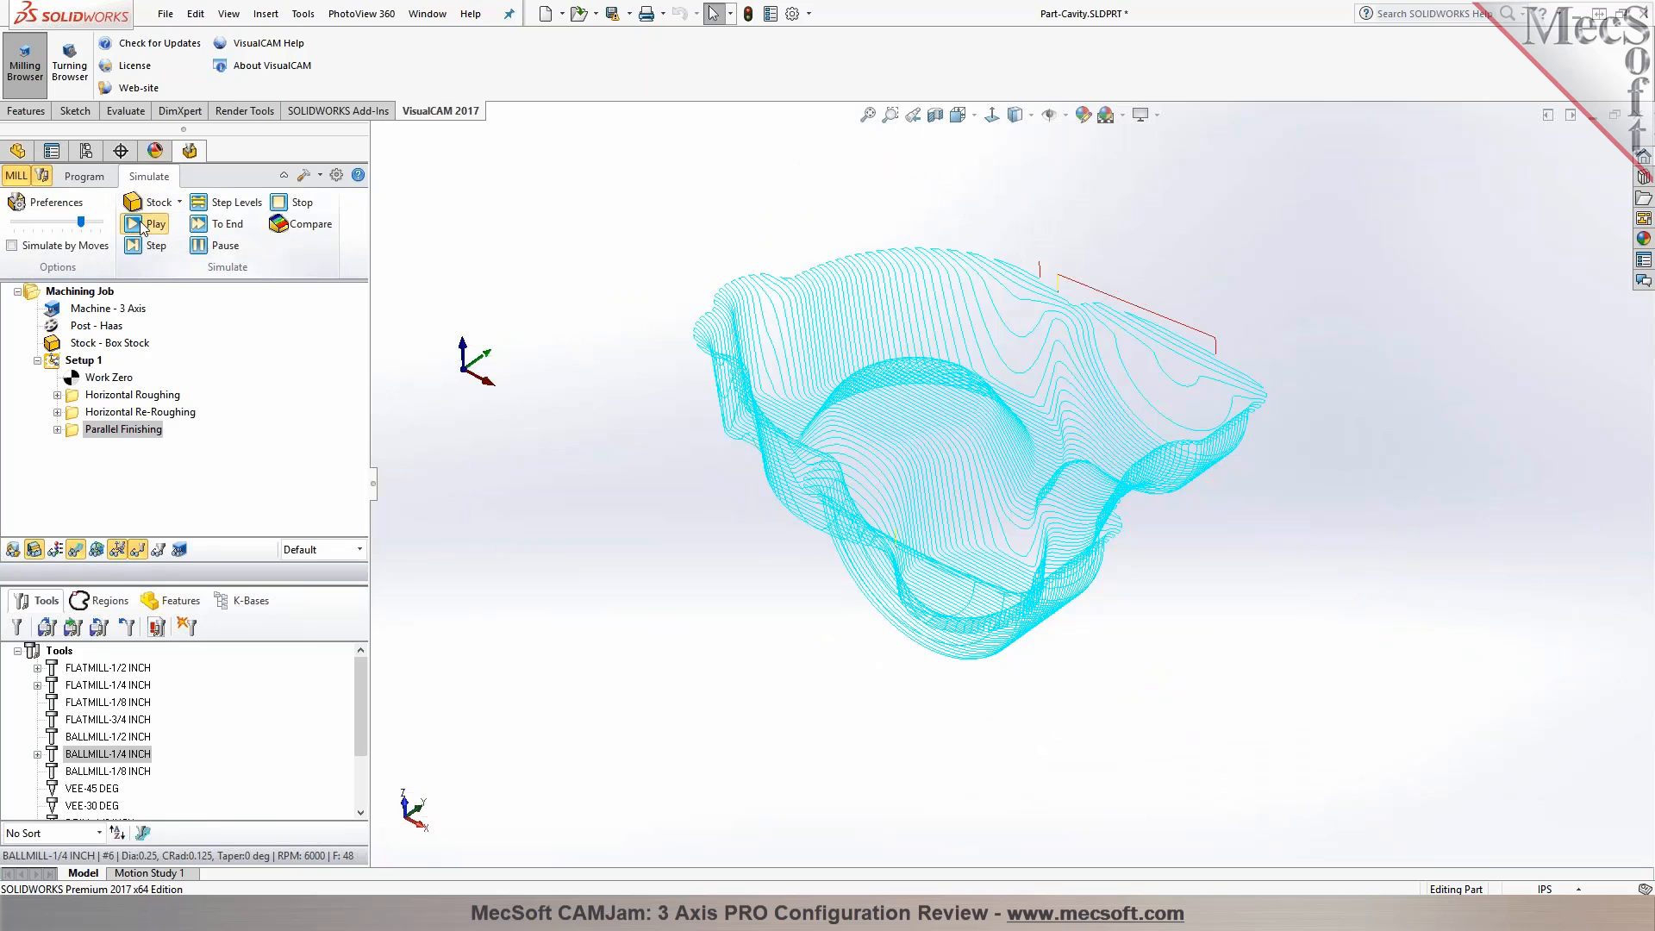
left_click(143, 225)
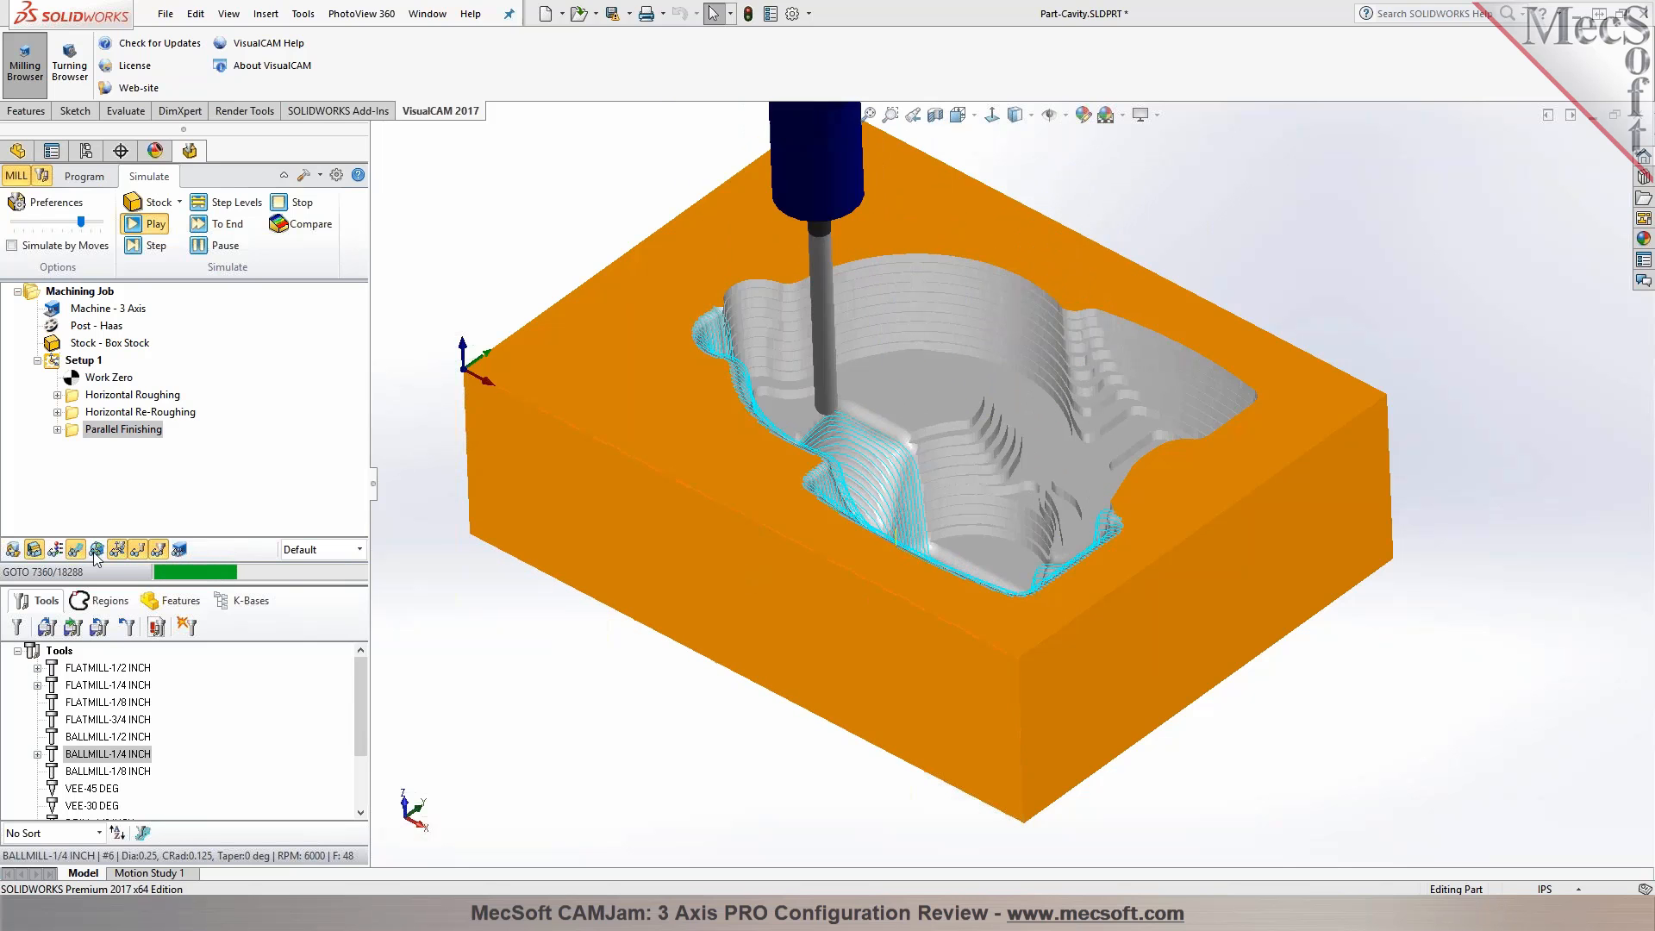
middle_click_drag(823, 446, 802, 433)
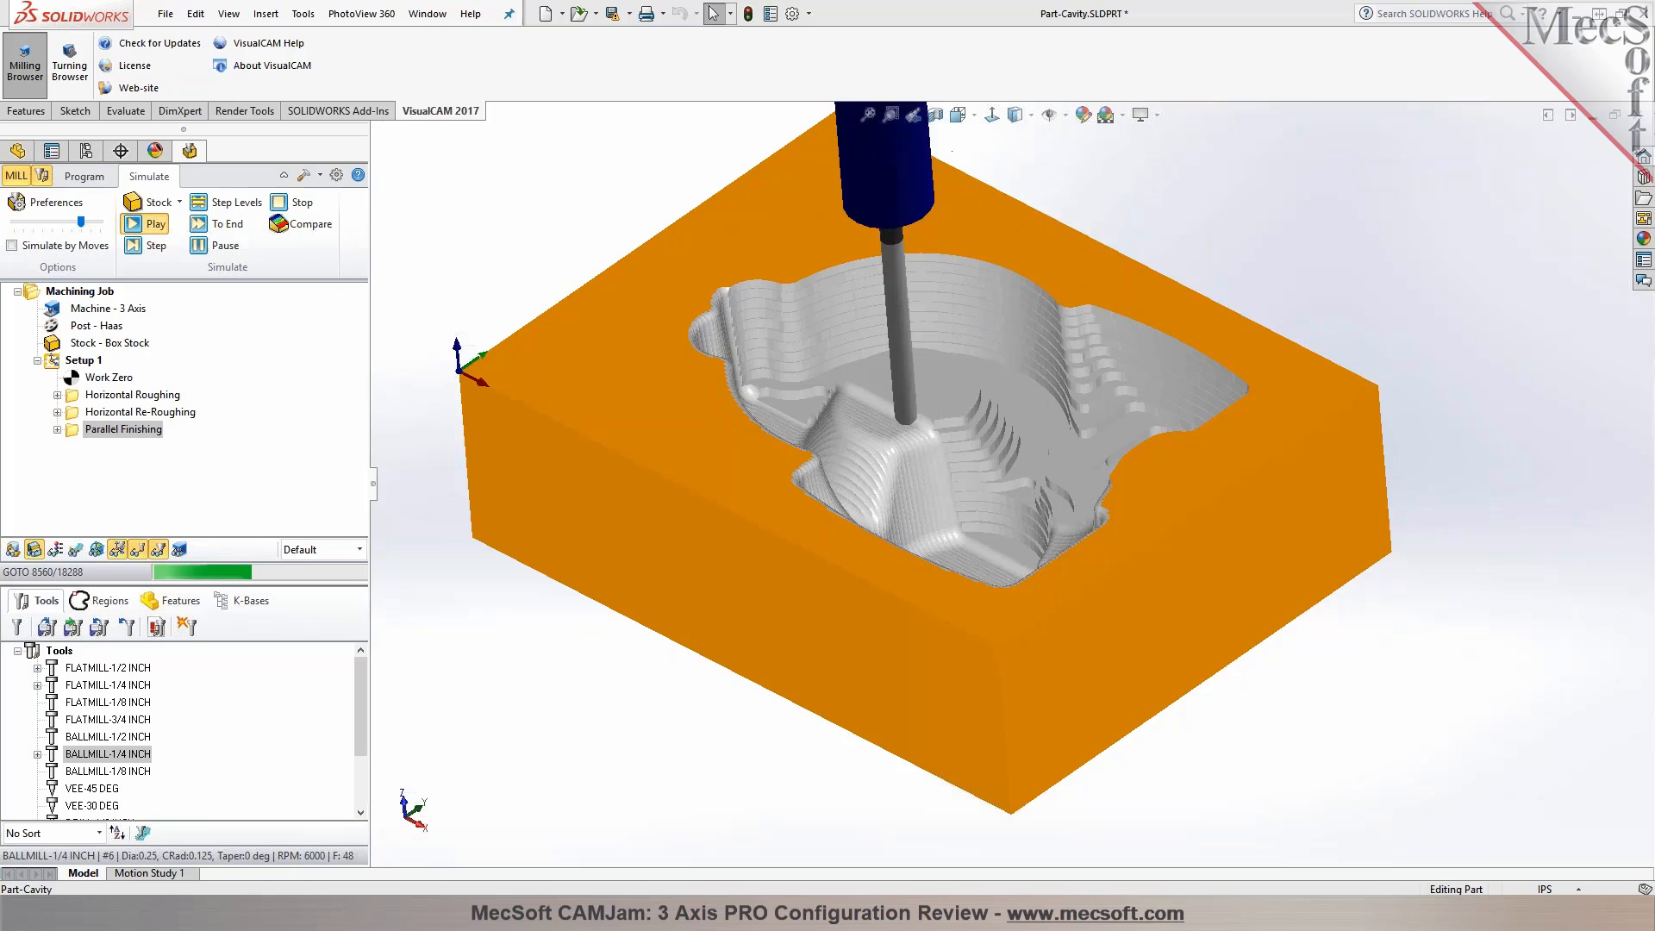
scroll(841, 364, "down", 2)
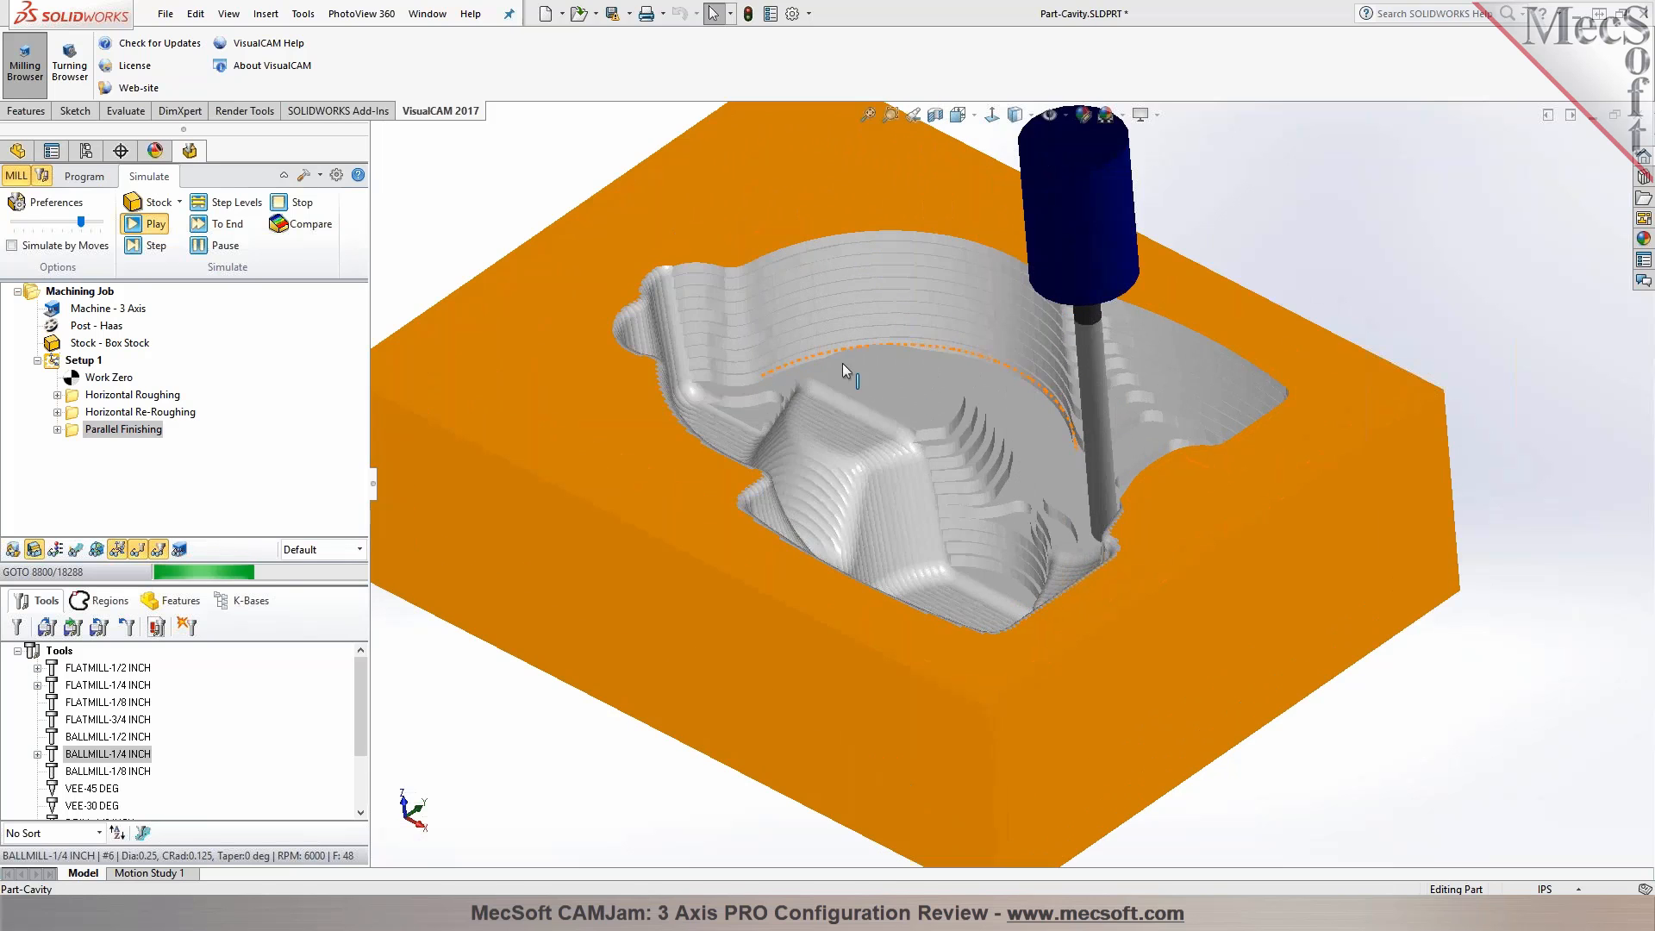
left_click(215, 225)
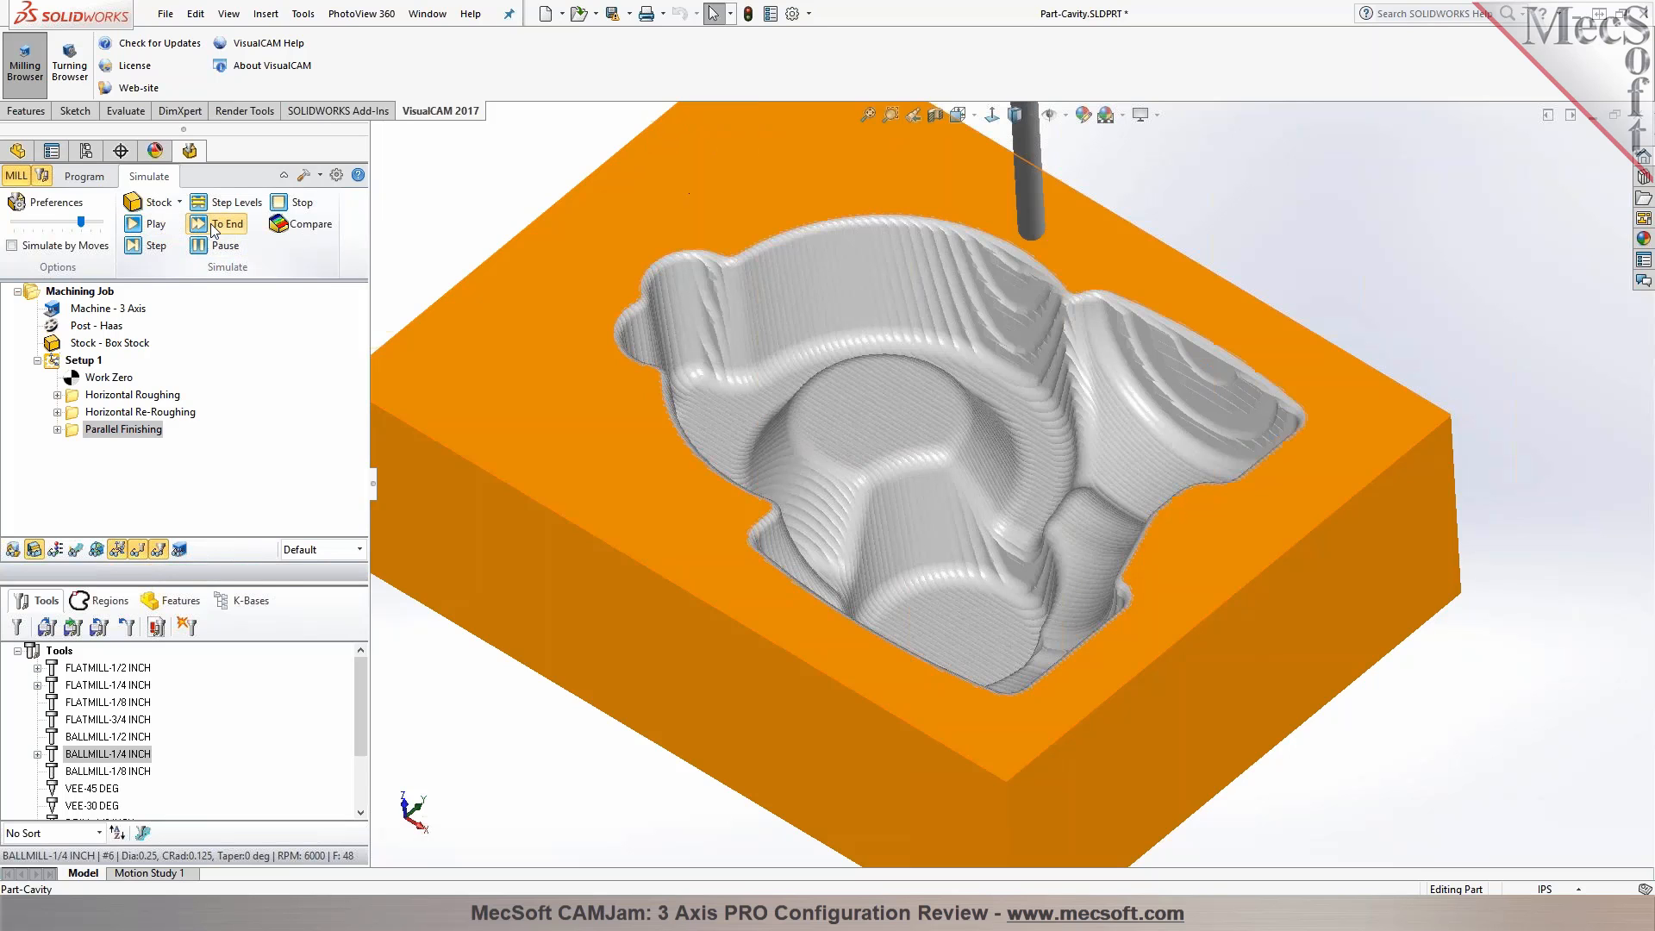
middle_click_drag(905, 432, 781, 380)
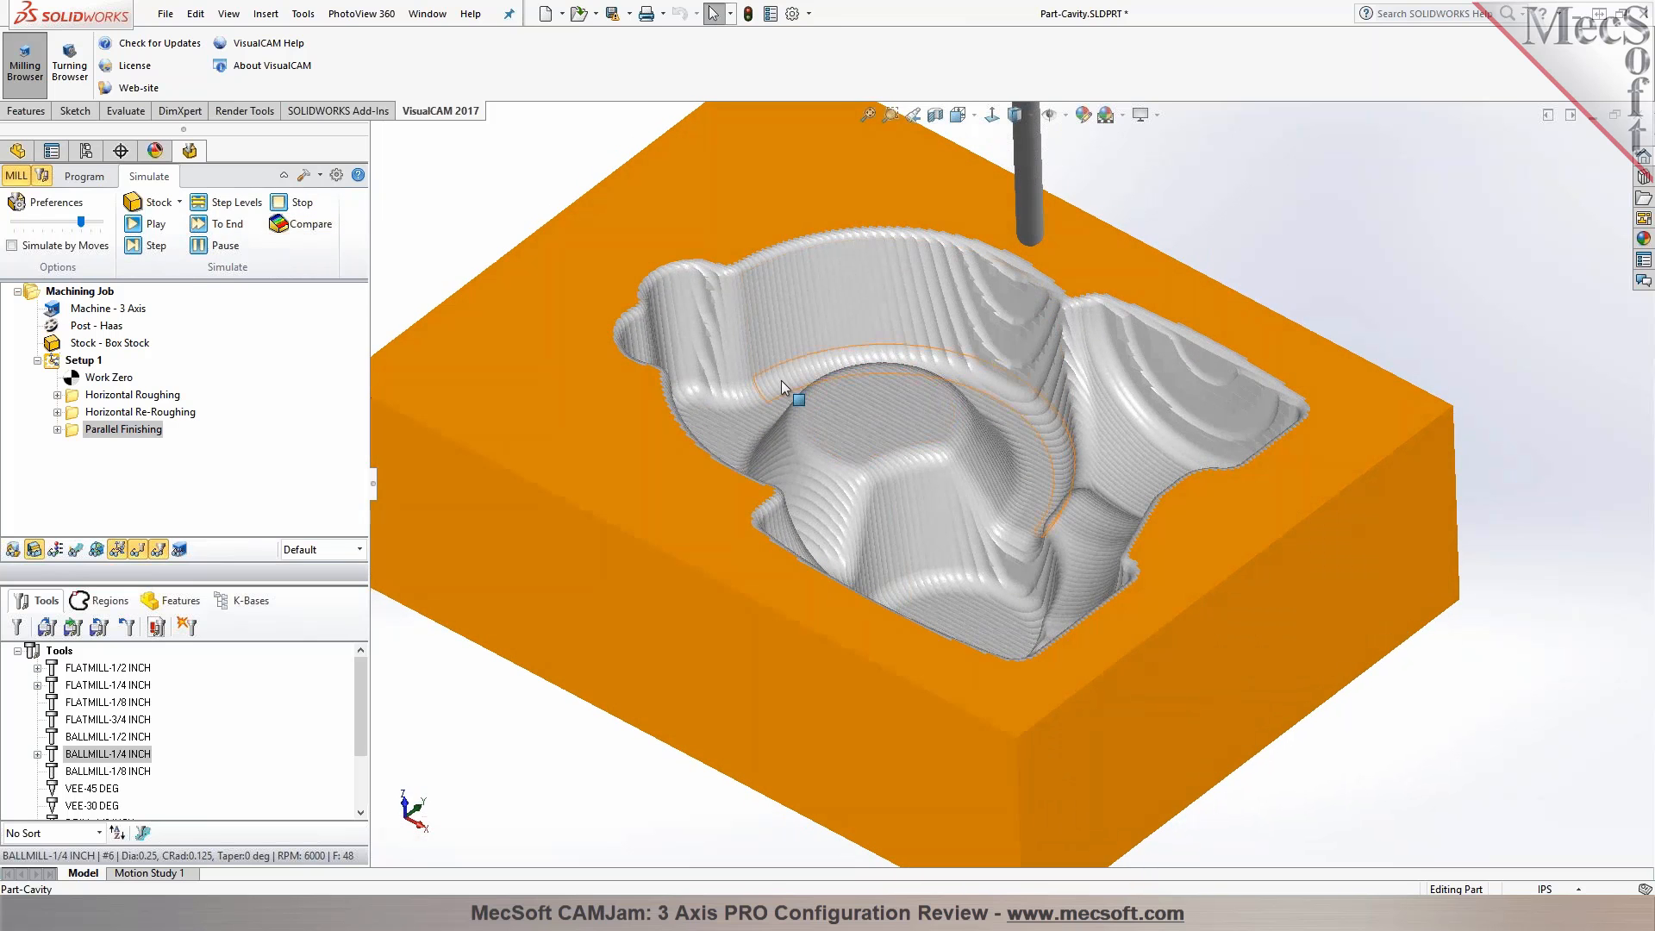
Create a 3-axis Horizontal Finishing operation using the edge loop around the cavity opening as its containment region
left_click(86, 179)
left_click(237, 245)
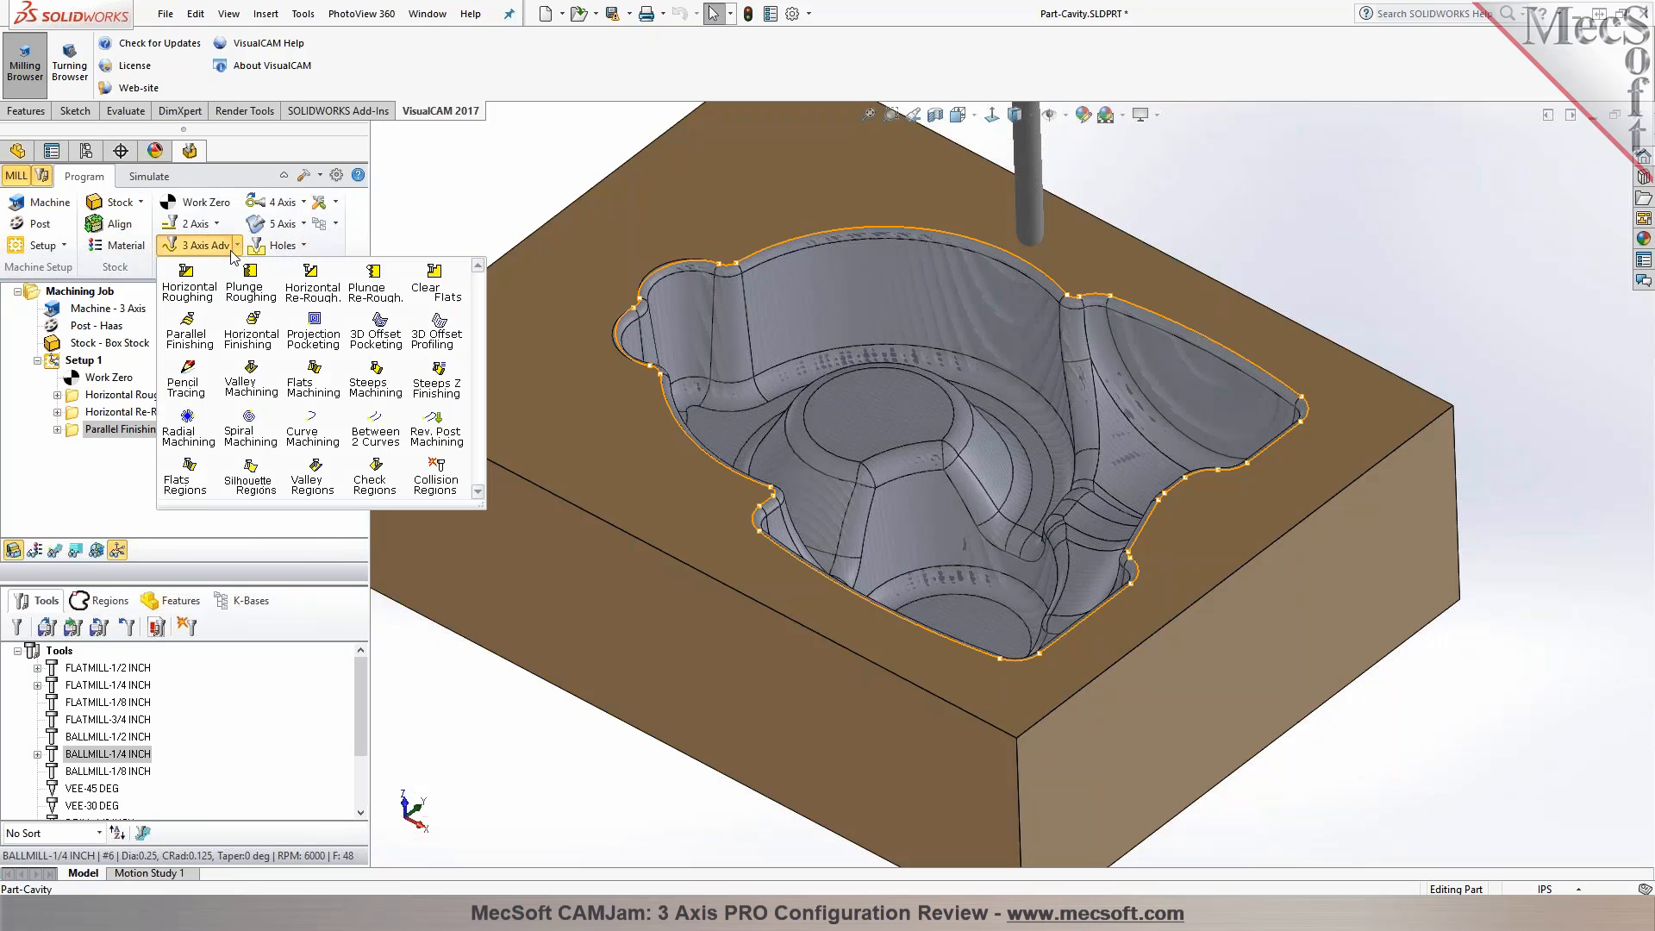
left_click(256, 350)
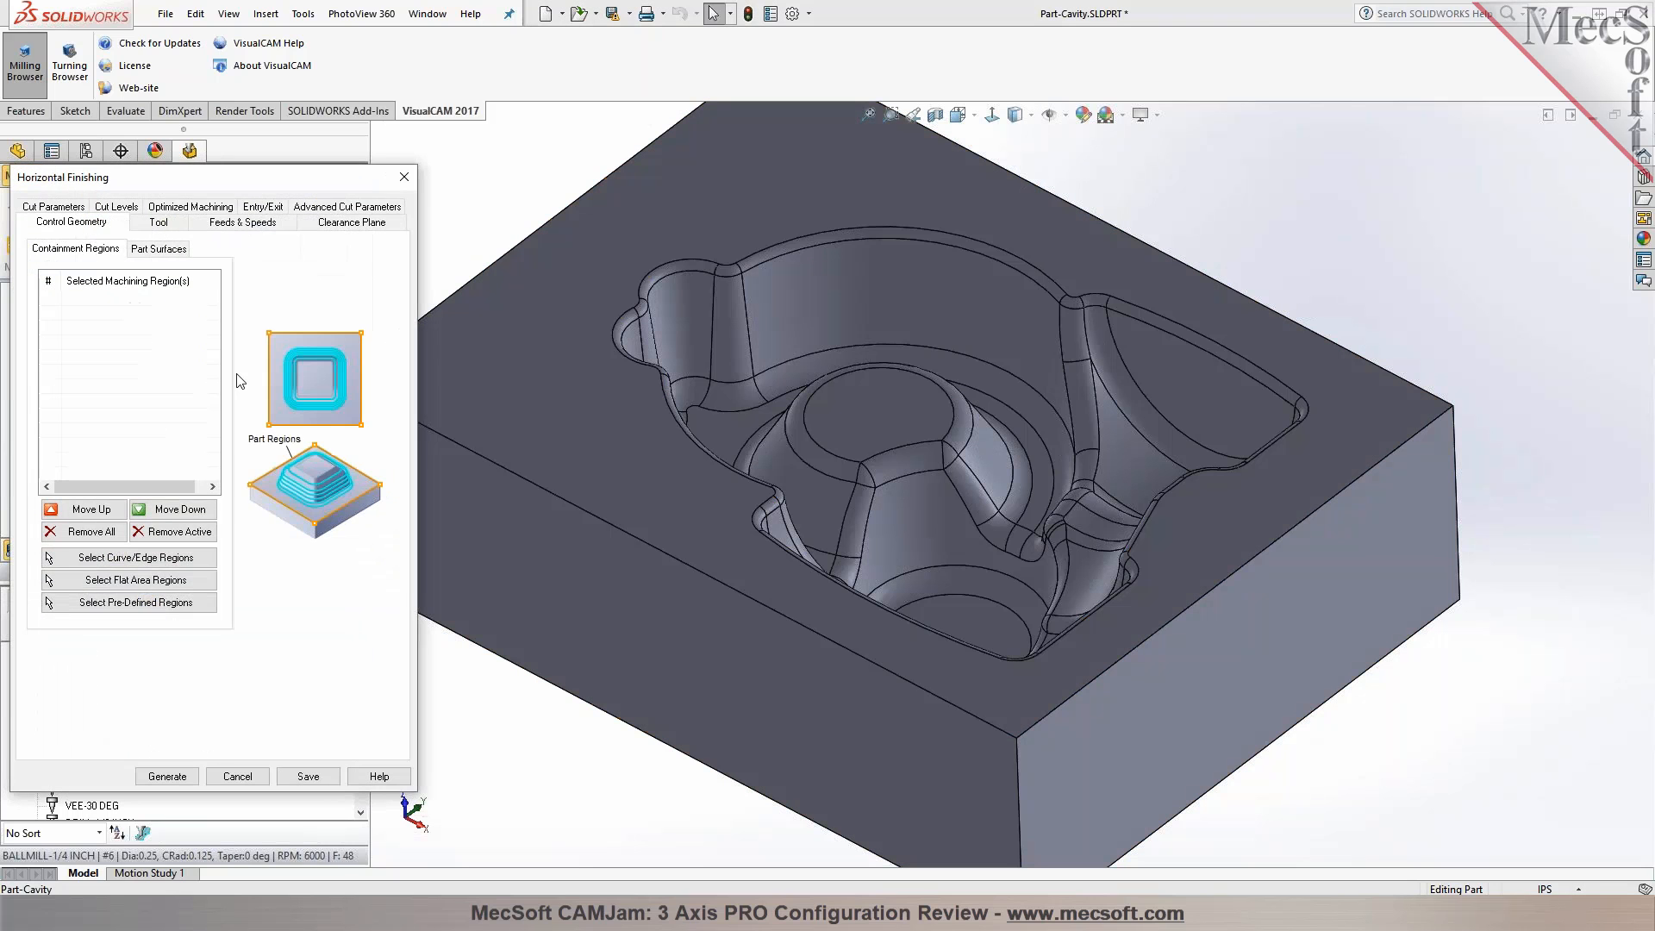
left_click(135, 557)
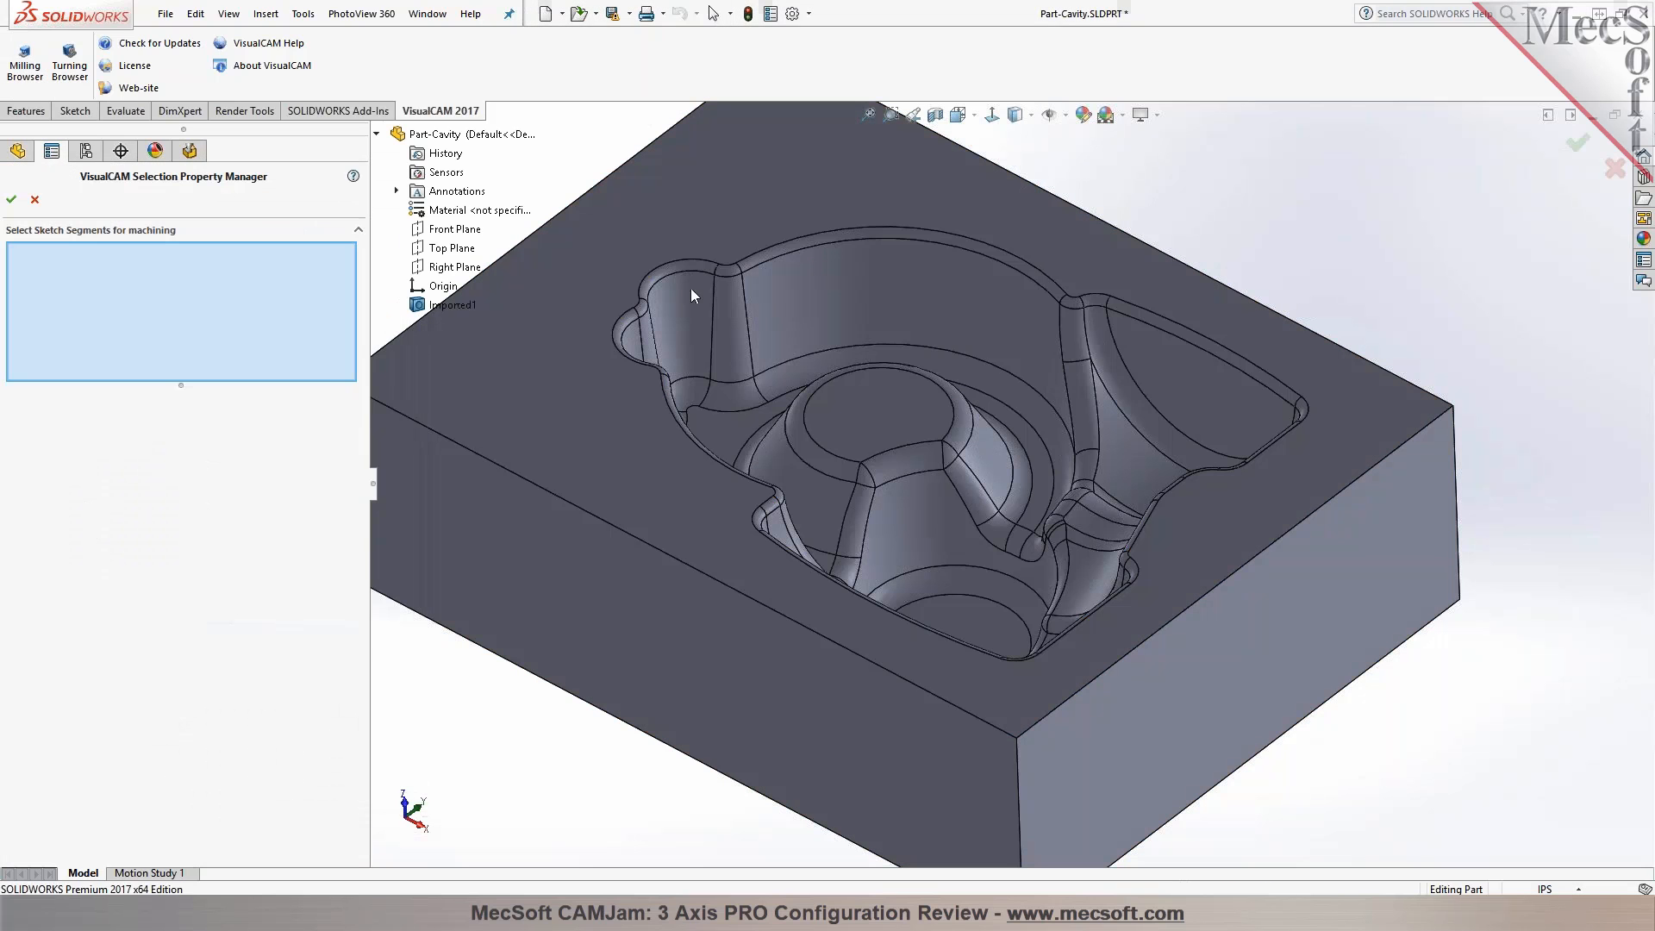
right_click(758, 261)
left_click(824, 419)
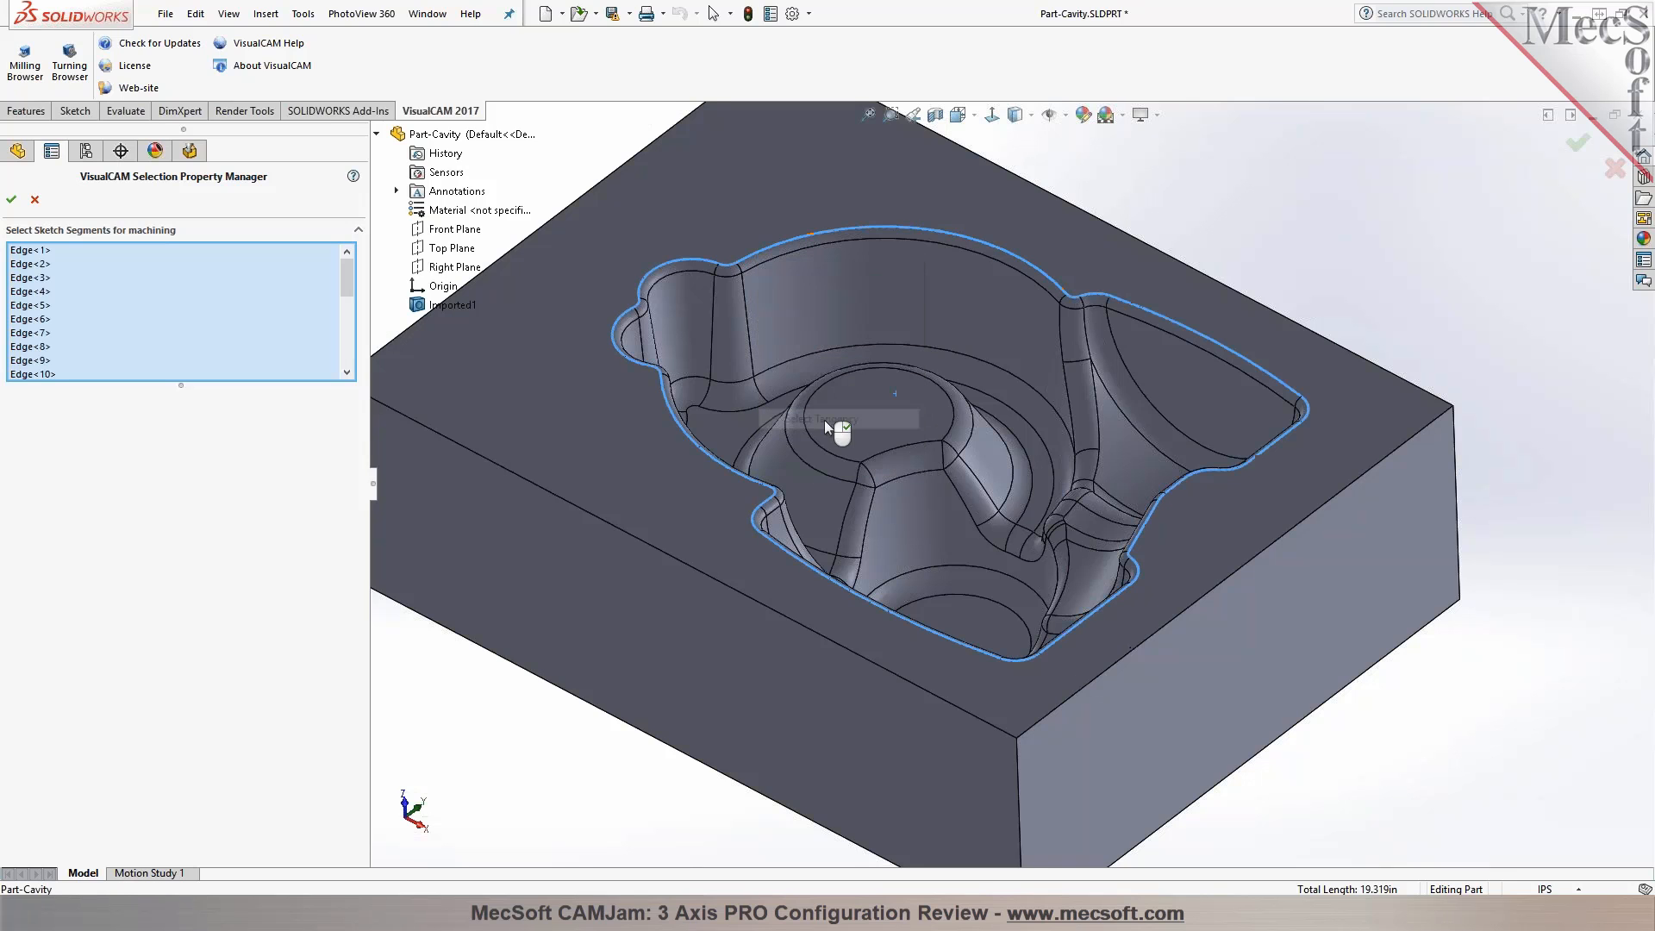
left_click(11, 200)
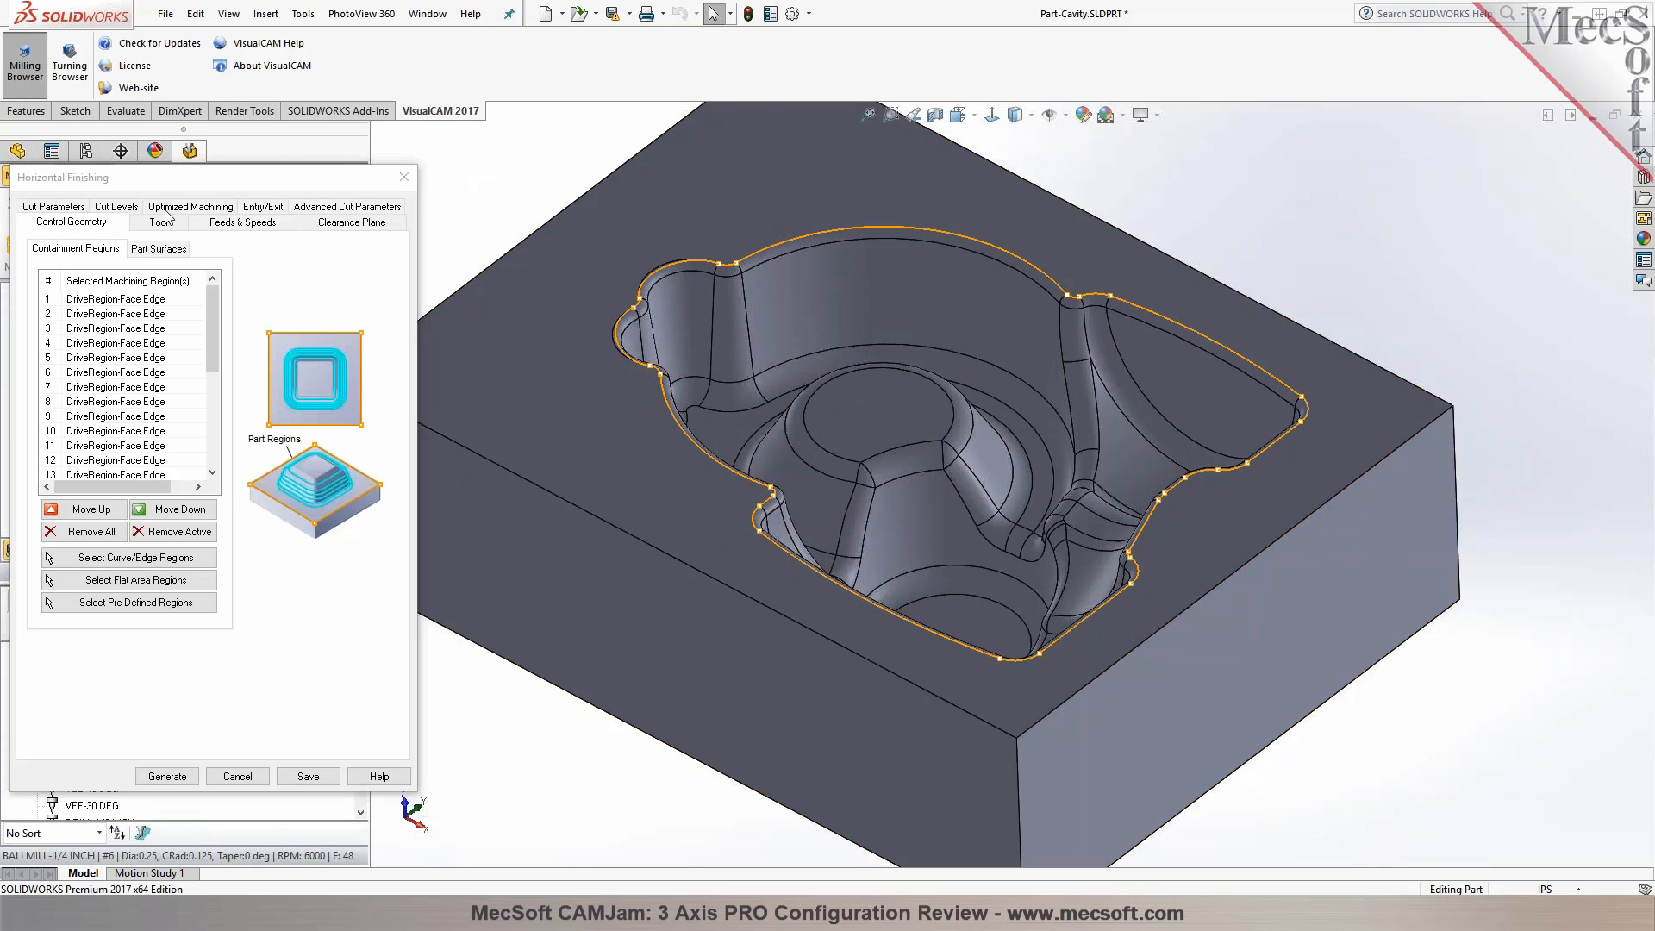
Define the Horizontal Finishing stepdown by % Tool Diameter with Depth First ordering, generate the operation and display its toolpath
left_click(126, 207)
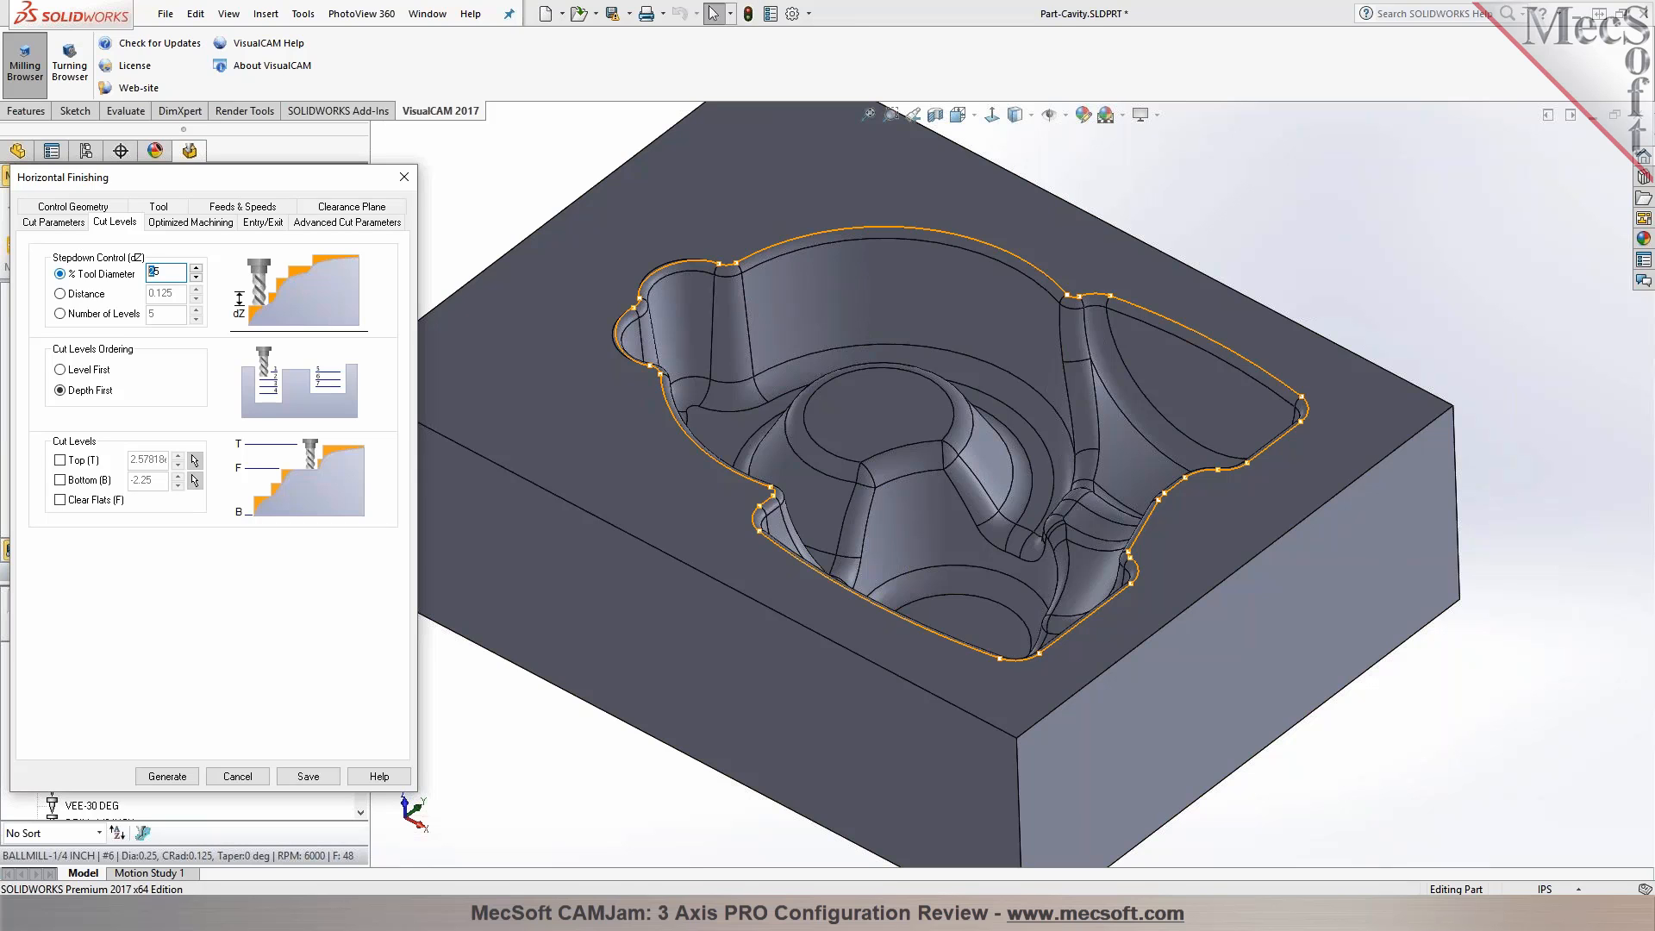
left_click(183, 777)
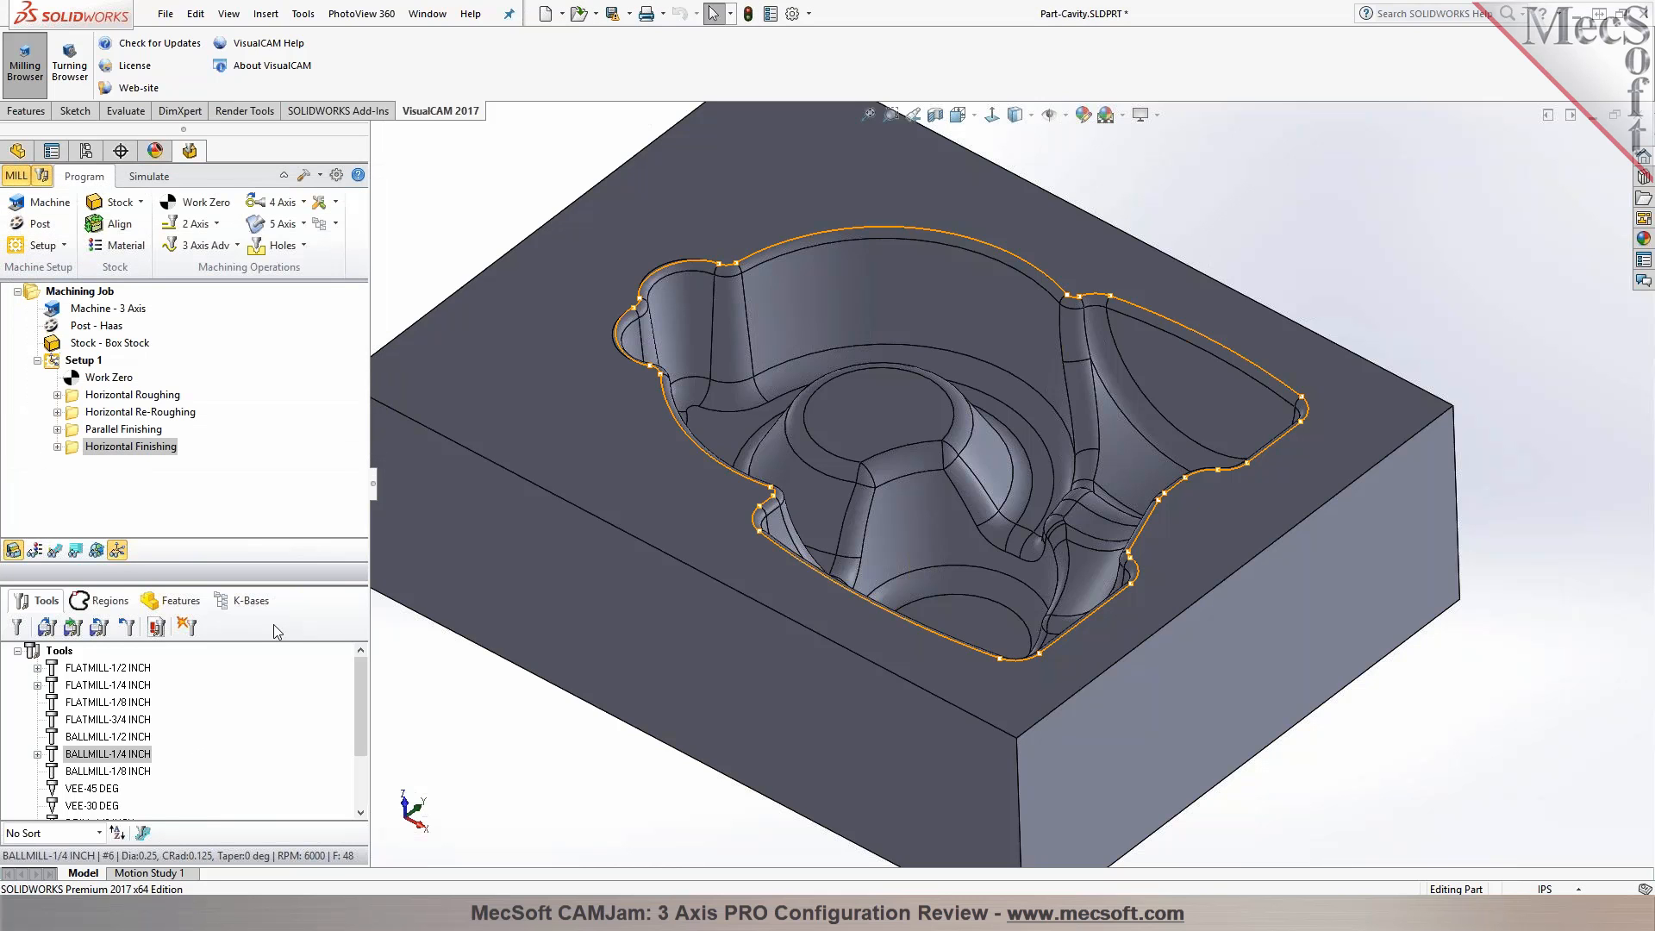
left_click(55, 550)
mouse_move(635, 572)
middle_mouse_down()
mouse_move(682, 501)
mouse_move(634, 560)
middle_mouse_up()
Create a 3-axis 3D Offset Pocketing operation using the edge loop around the cavity opening as its part region, and generate its toolpath
left_click(232, 248)
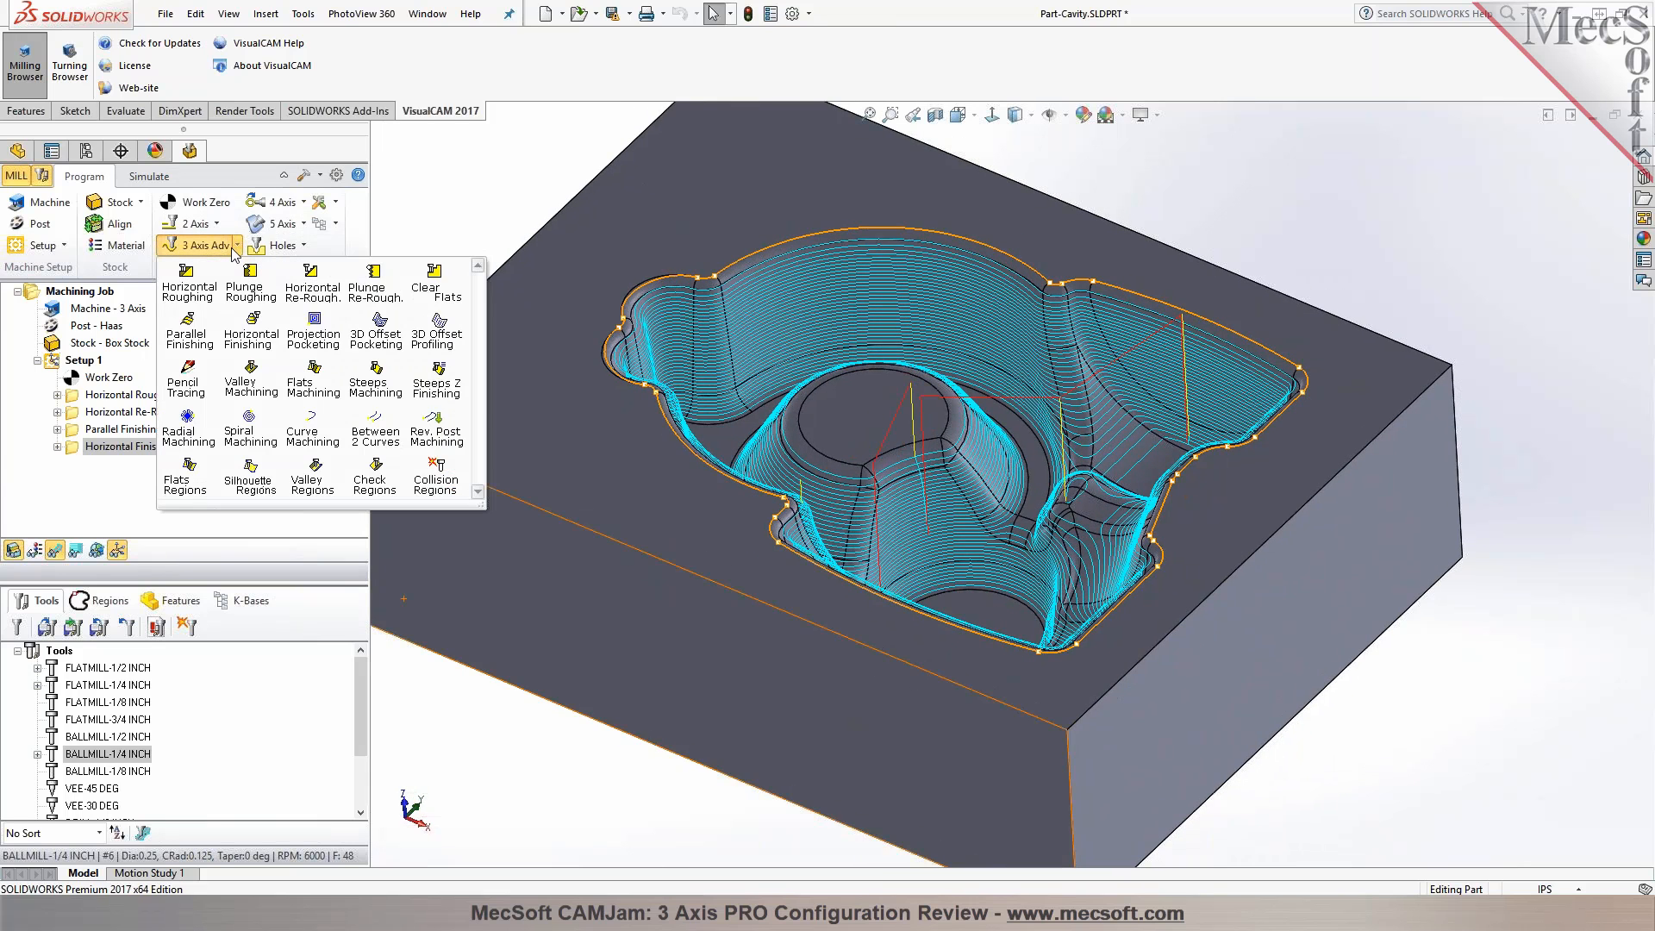
left_click(376, 336)
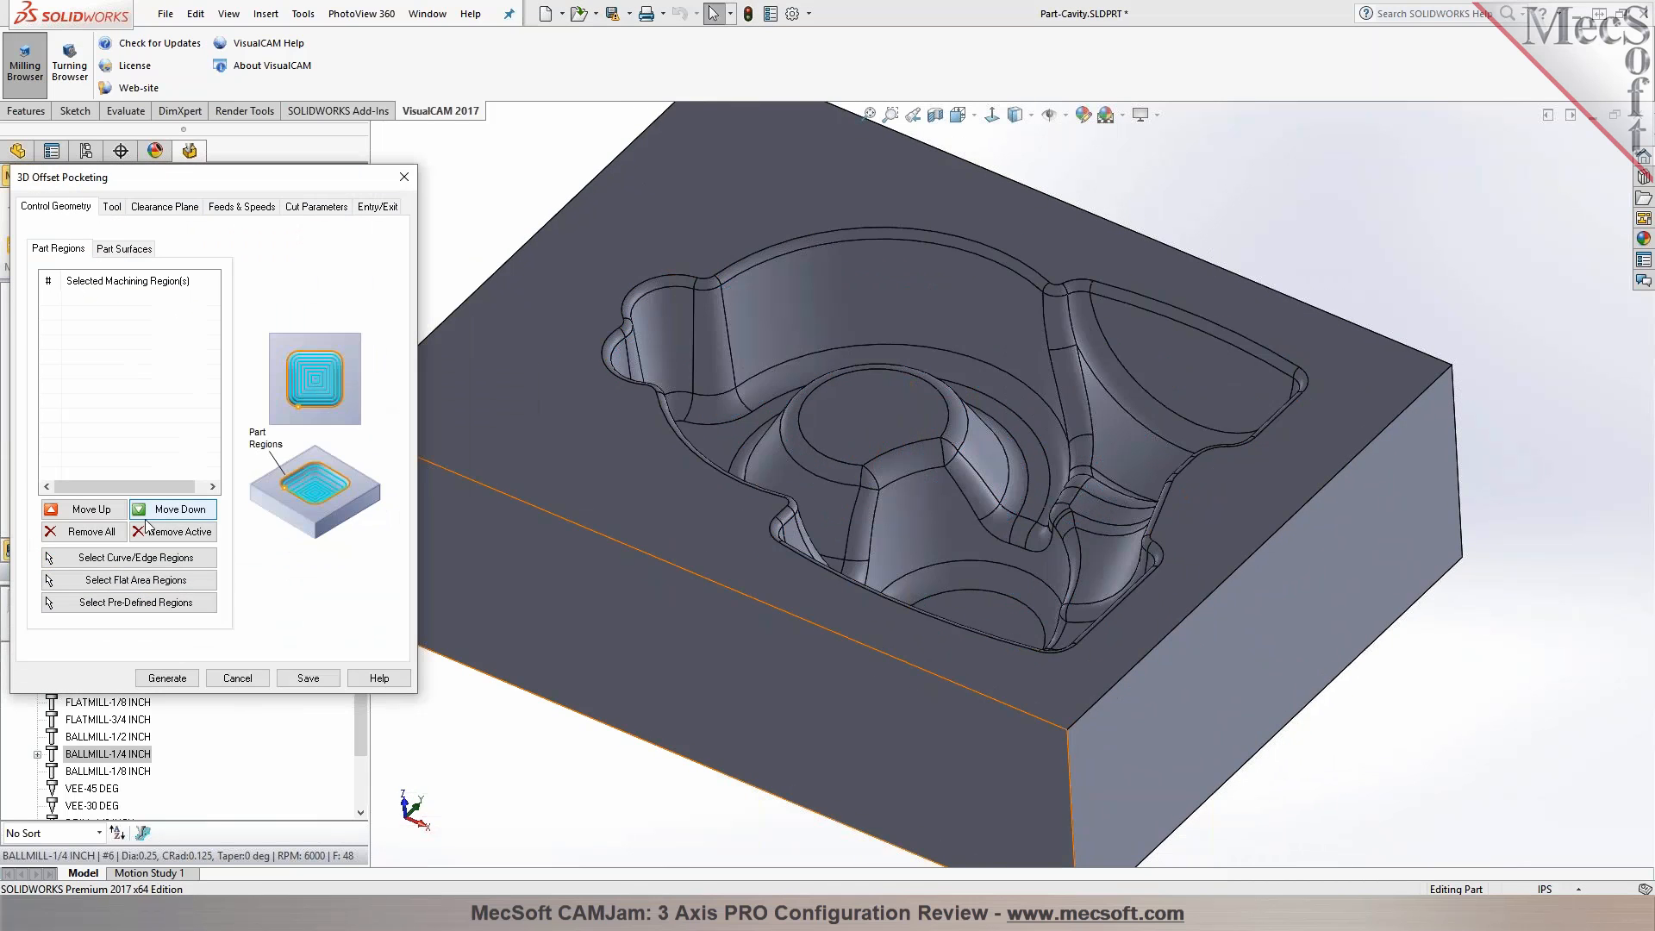
left_click(113, 561)
right_click(720, 272)
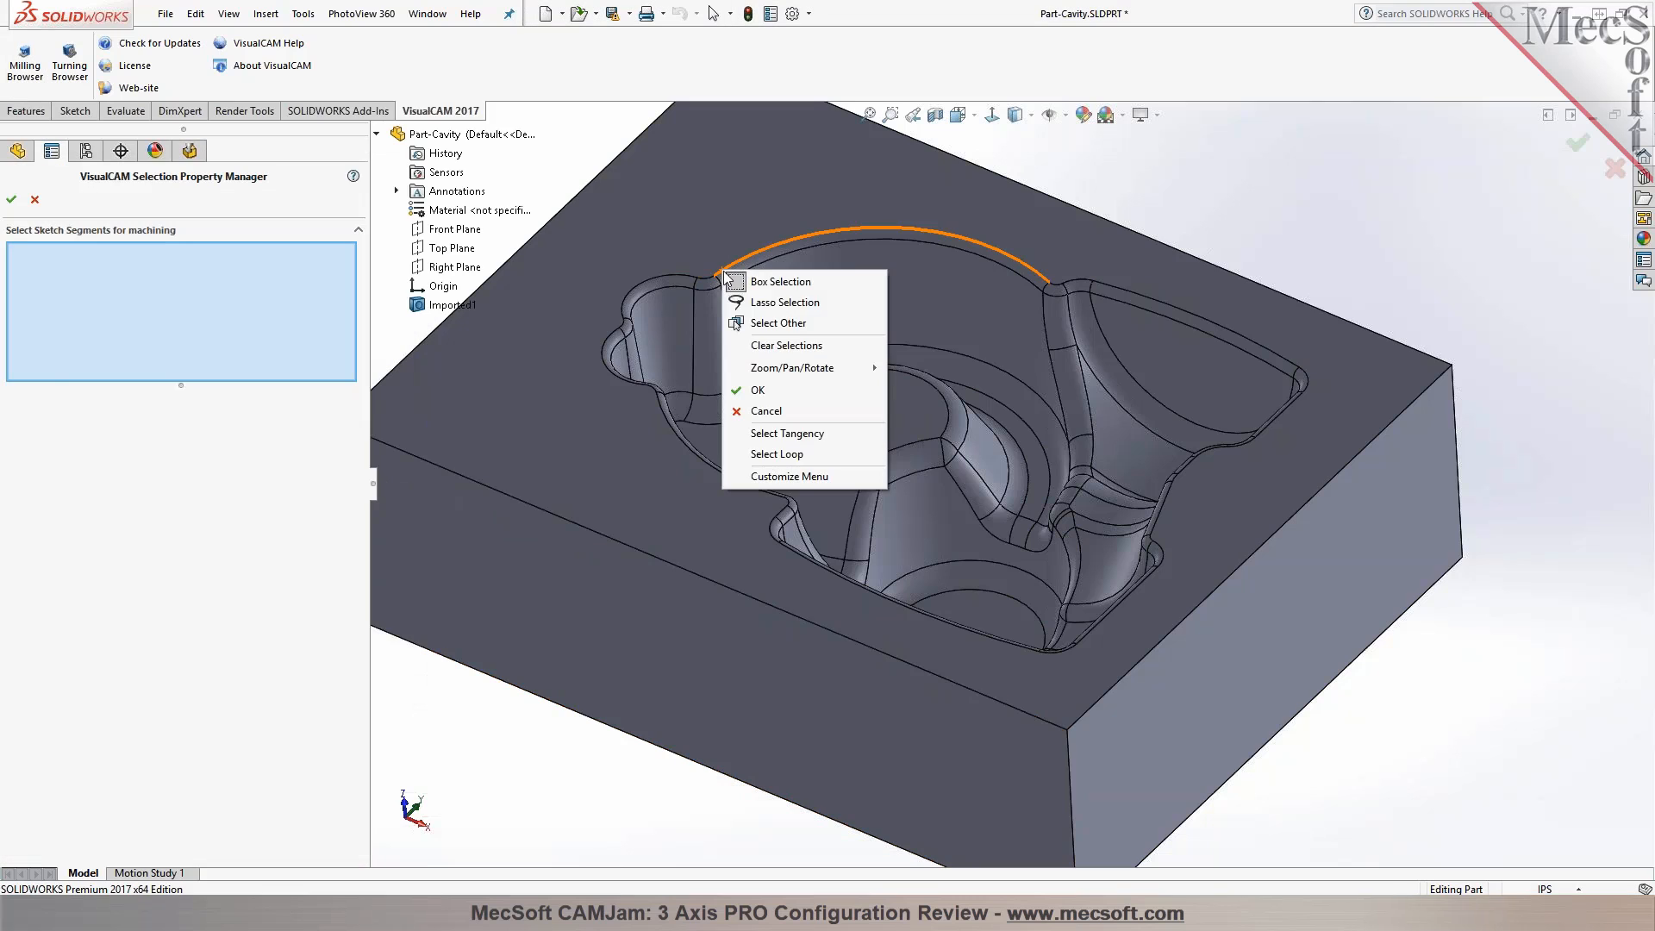
left_click(787, 434)
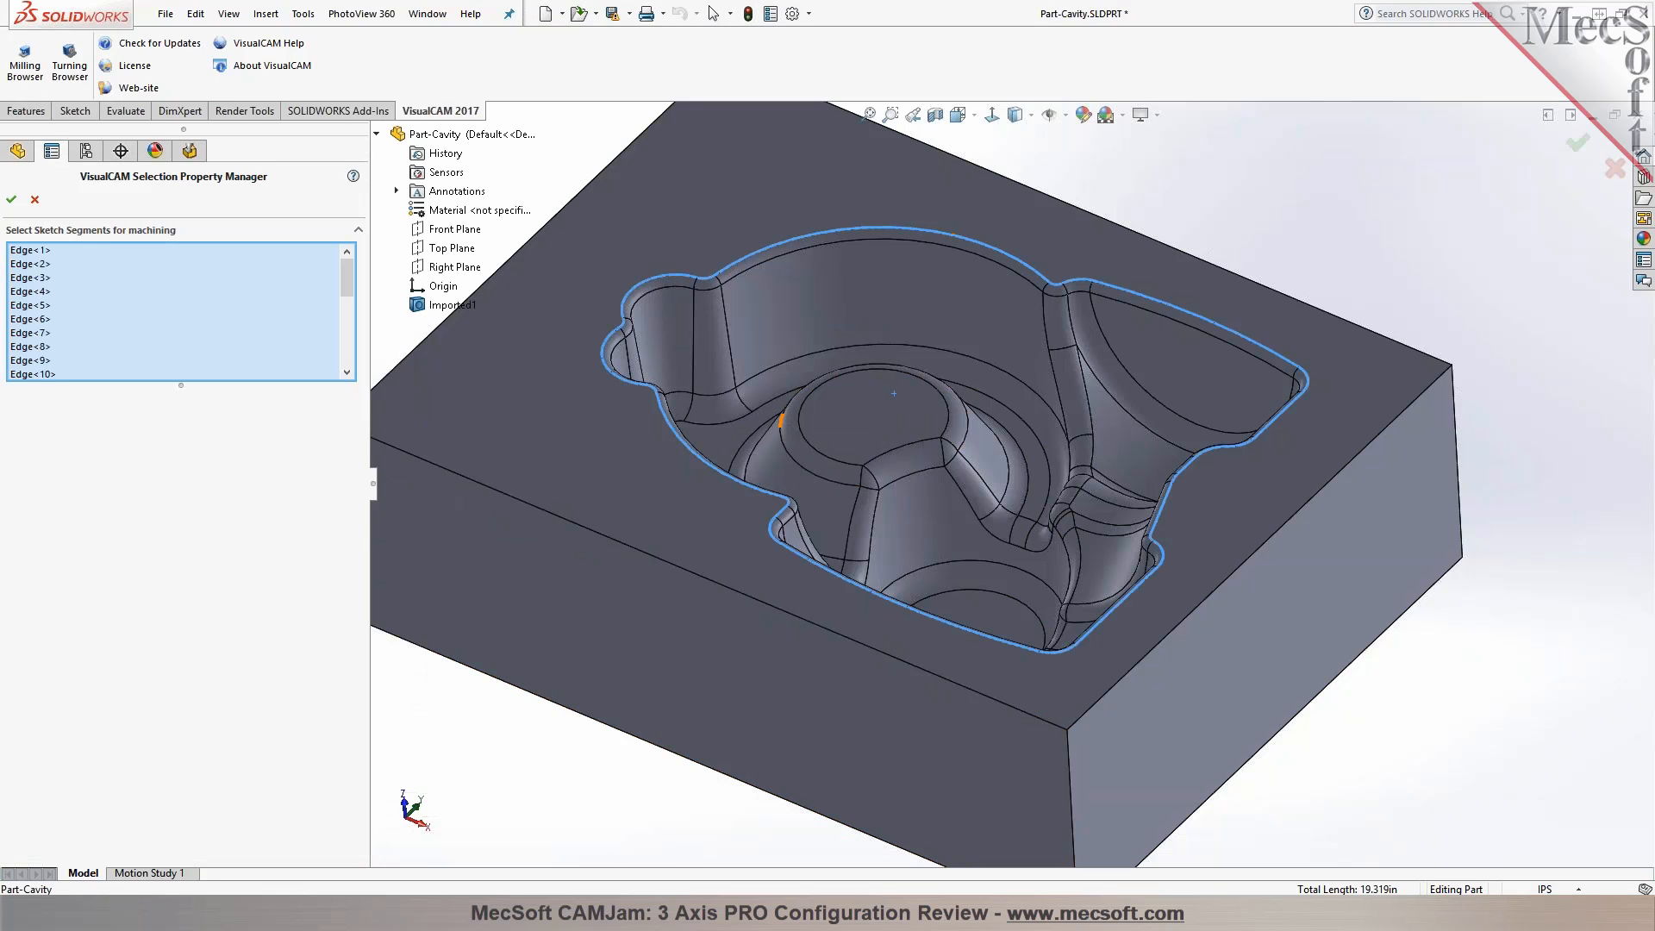
left_click(11, 200)
left_click(316, 207)
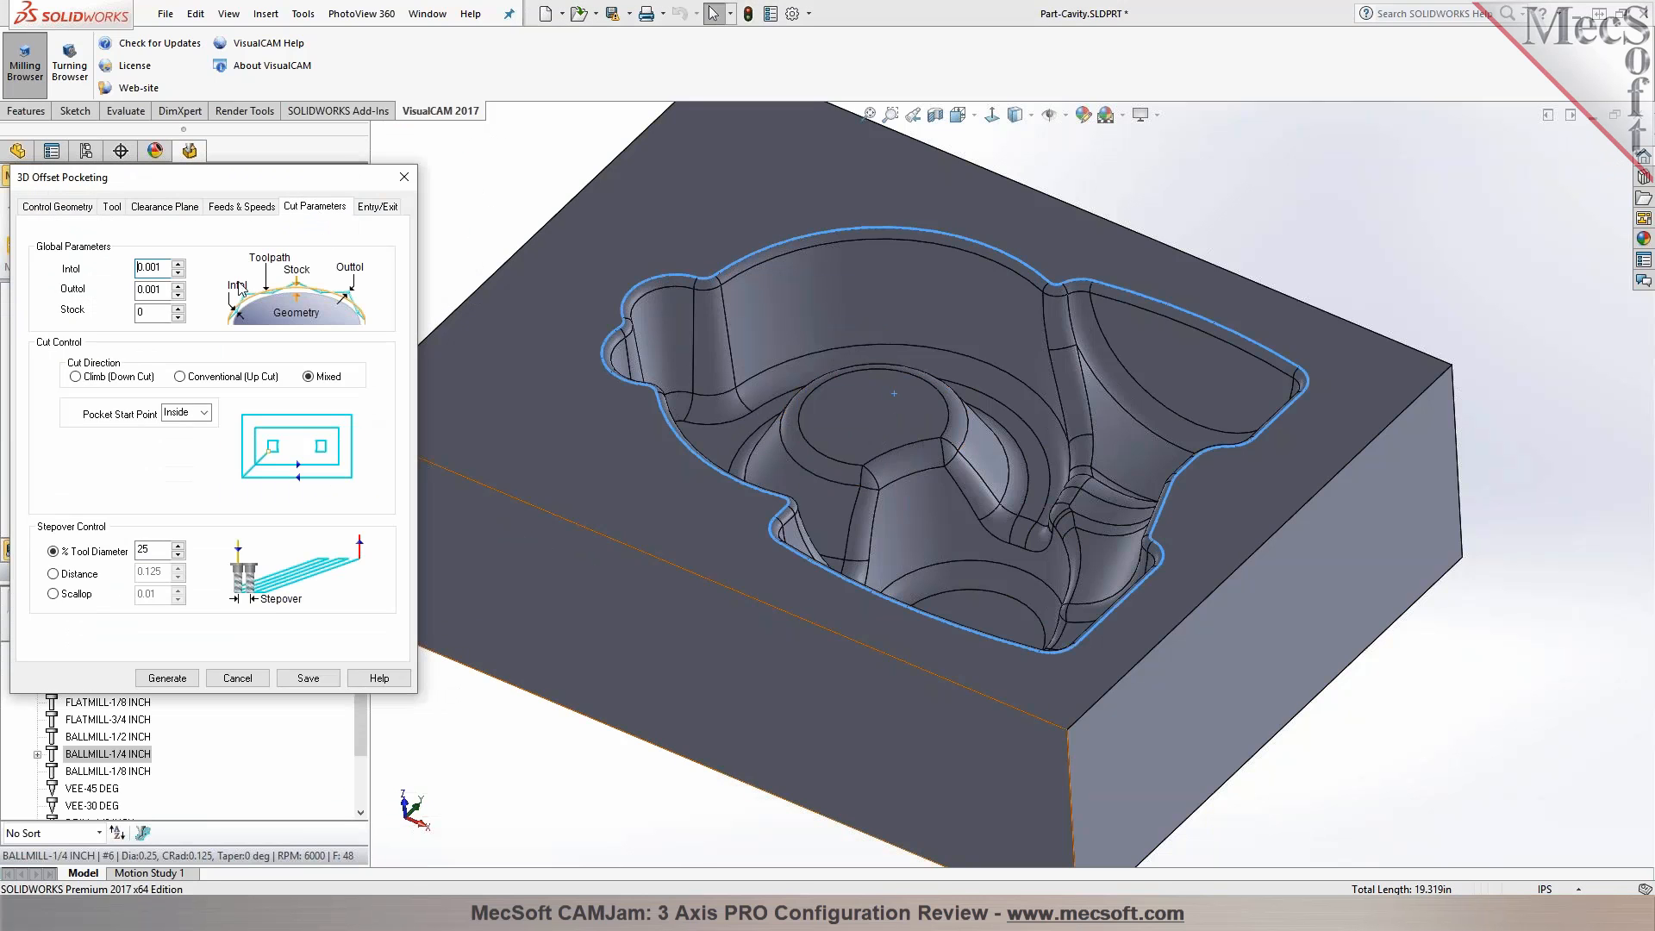
left_click(166, 678)
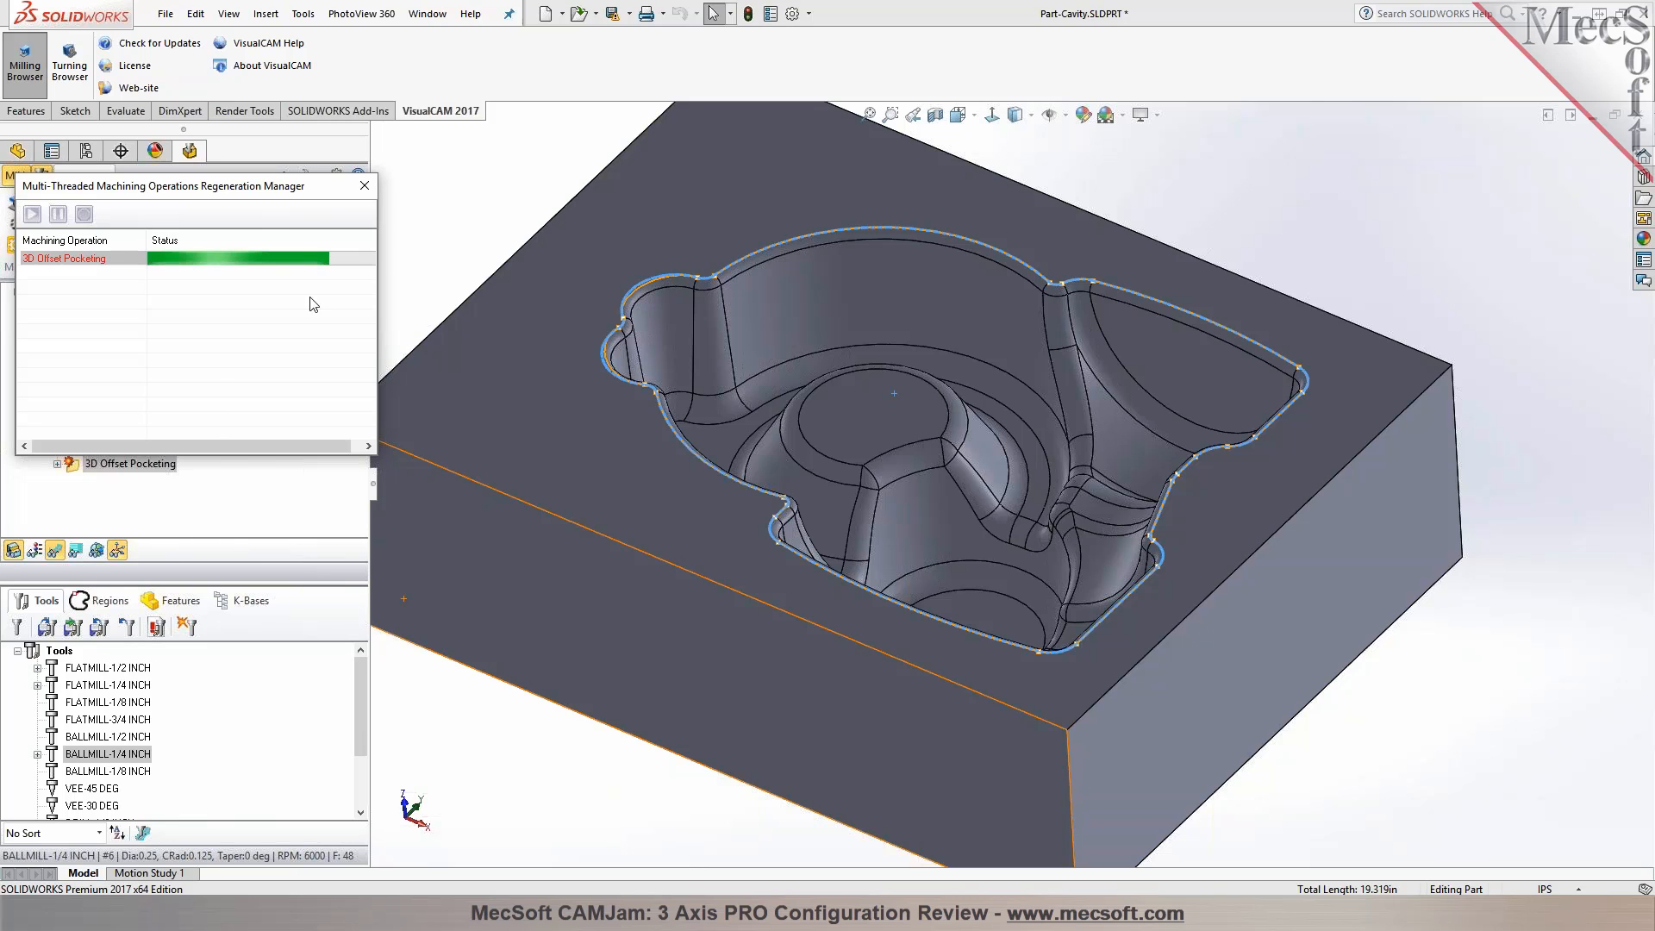
Start a second 3-axis Parallel Finishing operation and remove all of its inherited containment regions
left_click_drag(250, 191, 517, 36)
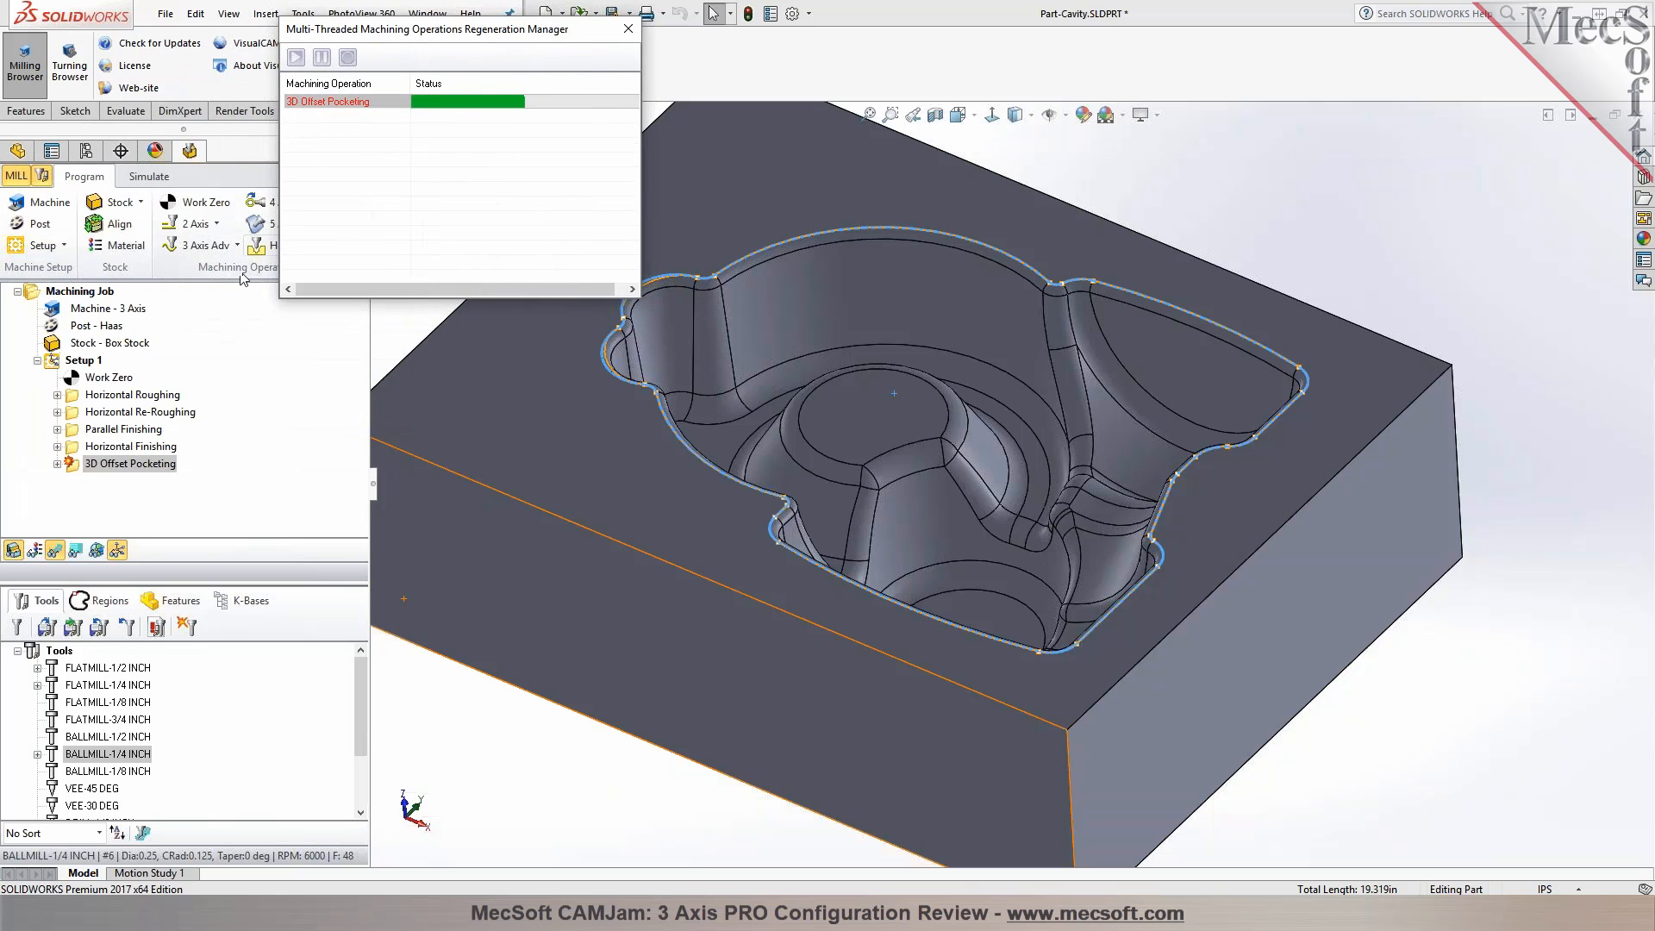
left_click(230, 247)
left_click(204, 346)
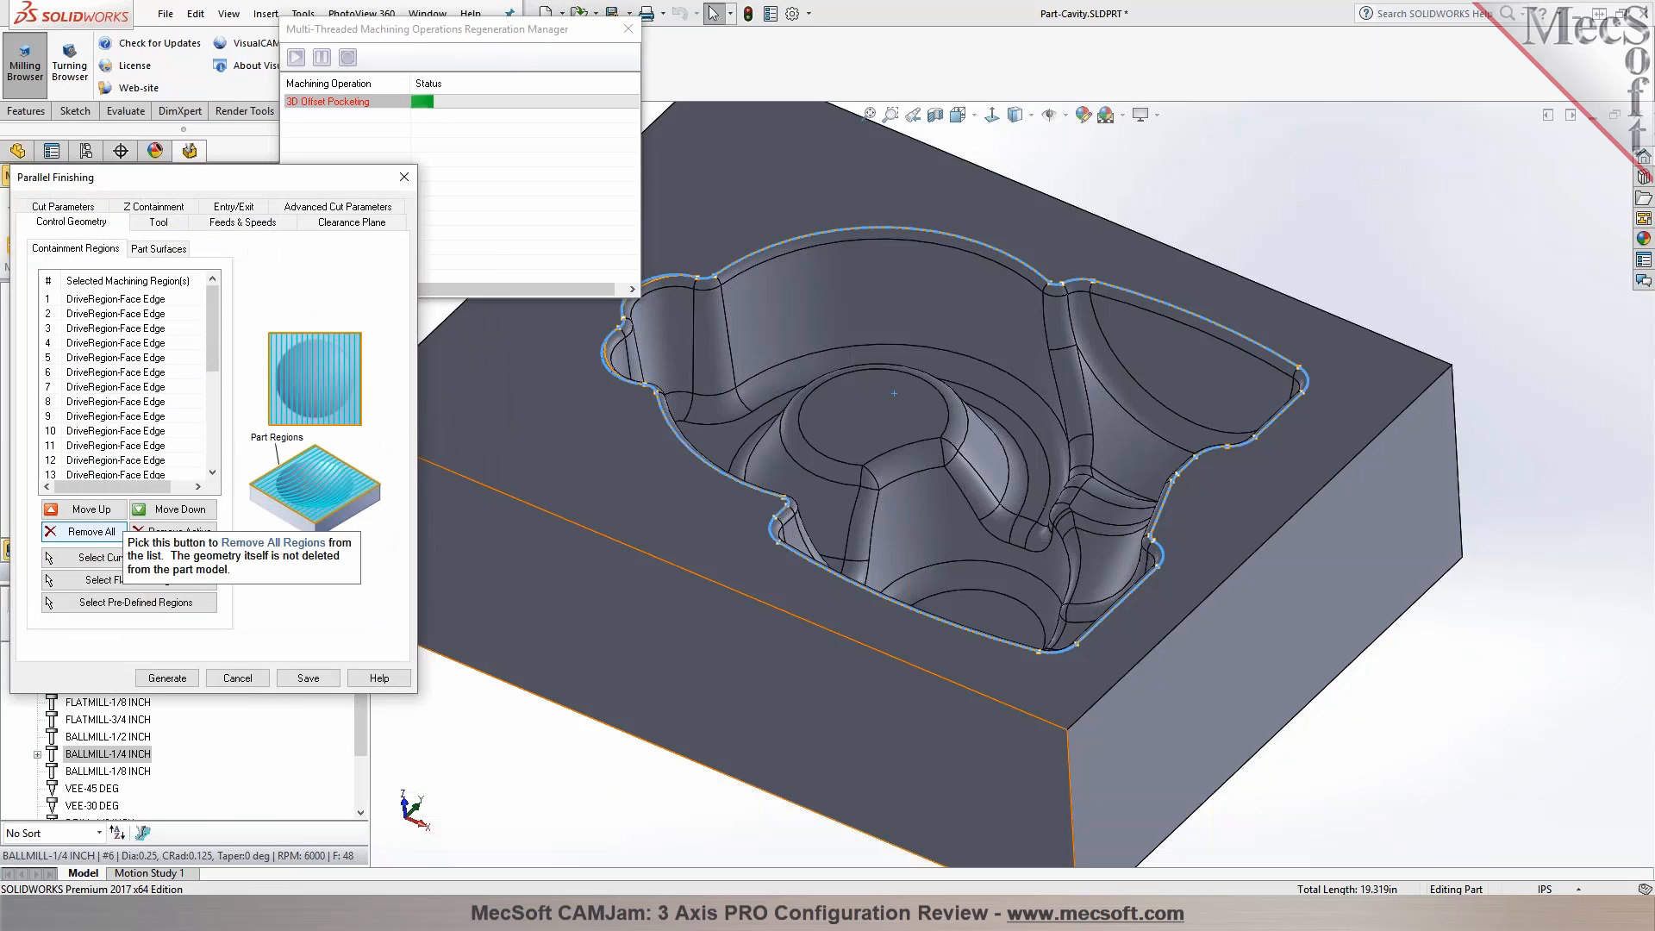
left_click(96, 538)
Assign the central boss's flat top face and the four rounded faces around its rim as the Parallel Finishing part surfaces
left_click(160, 248)
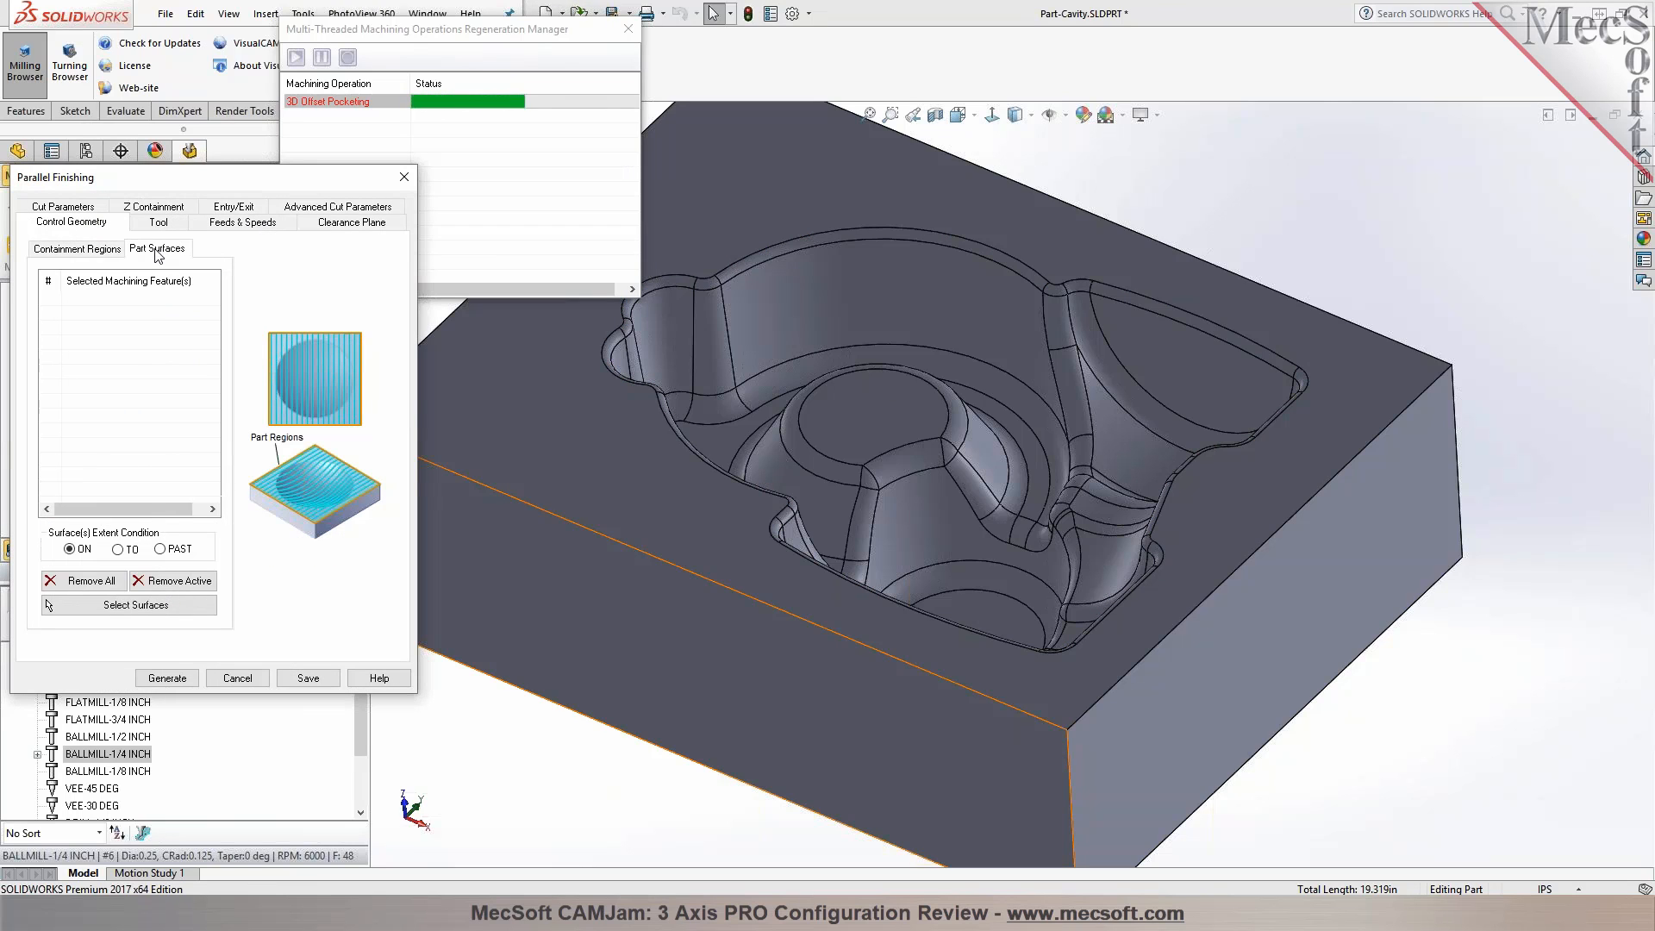
left_click(121, 605)
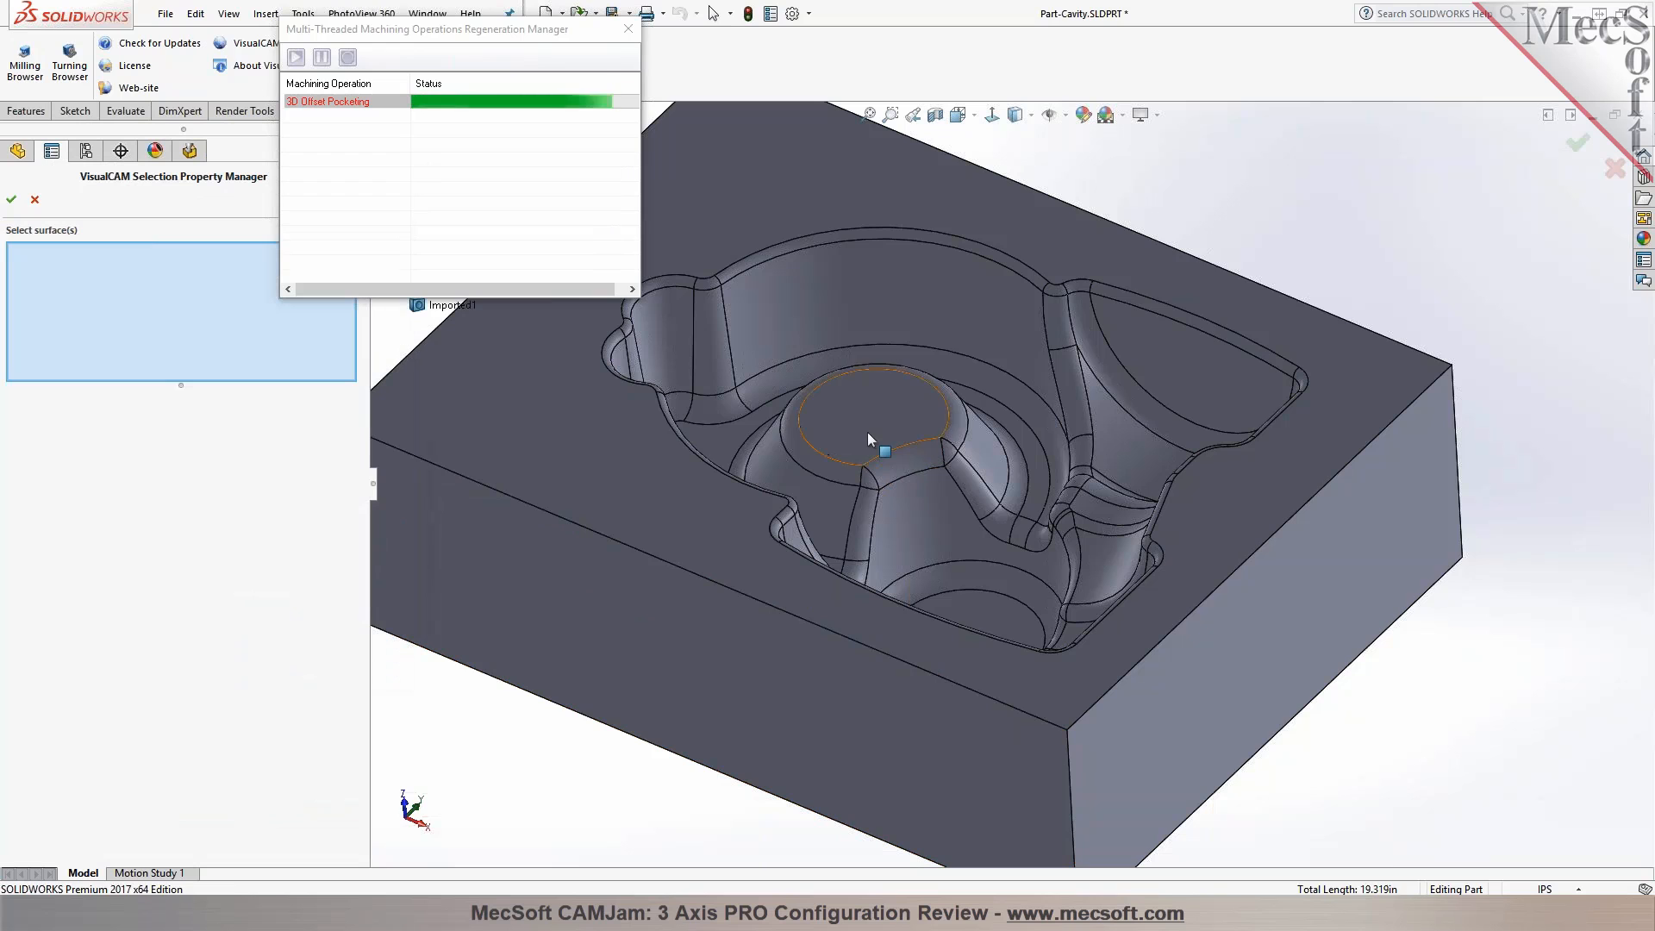
left_click(867, 432)
left_click(828, 470)
left_click(865, 478)
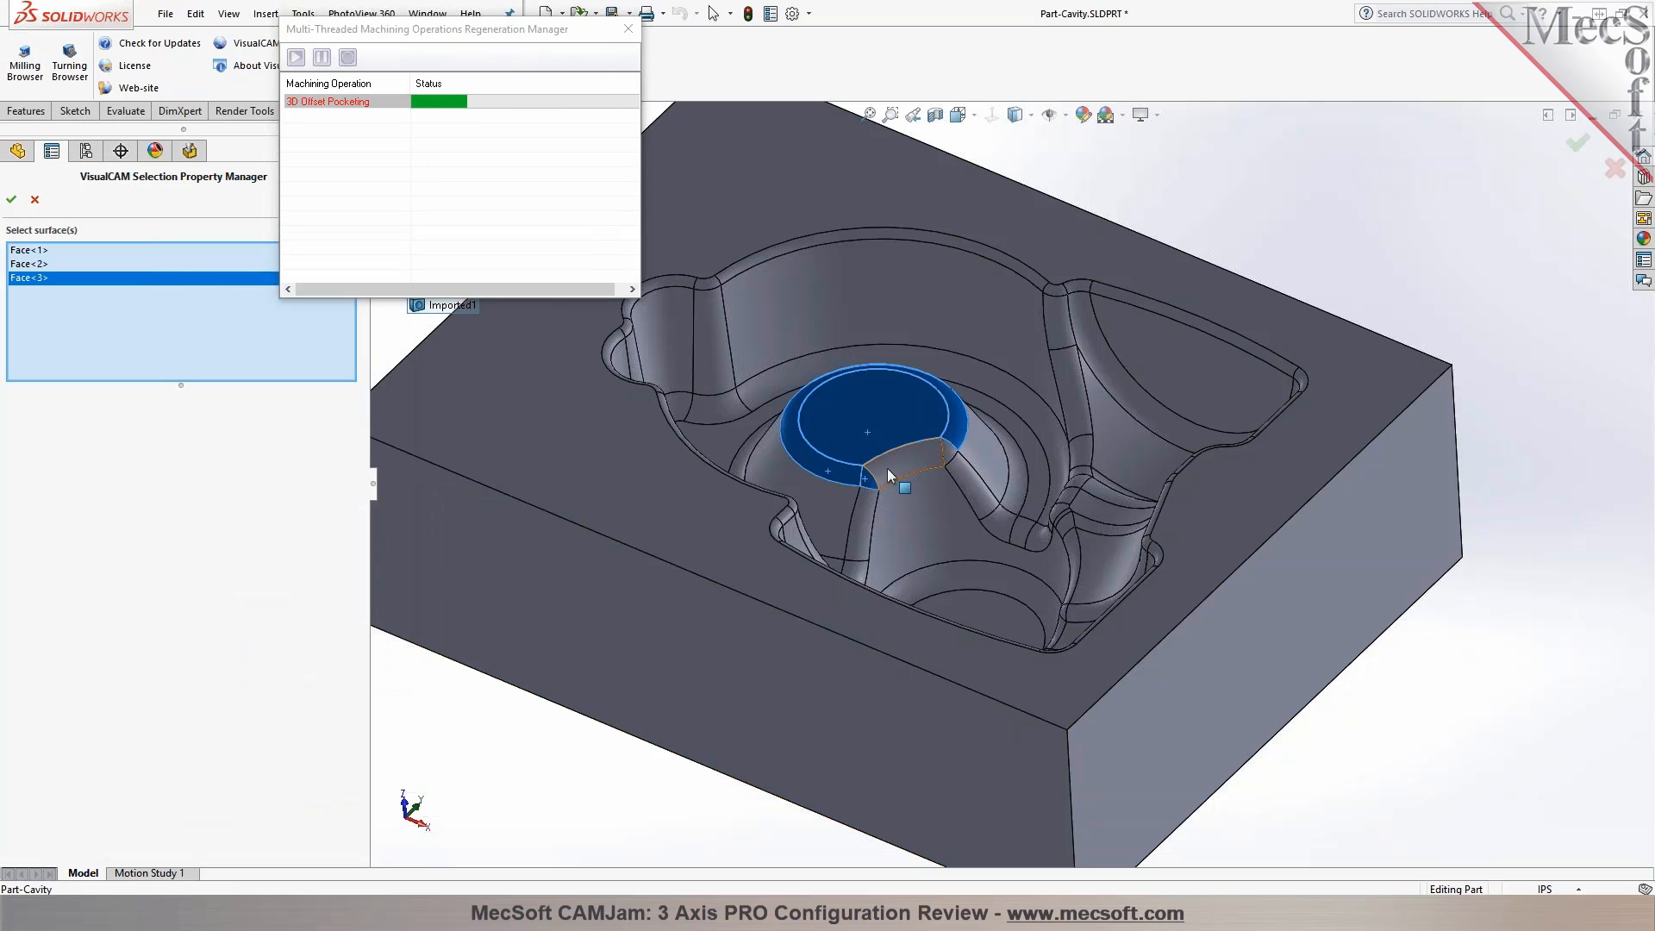
left_click(887, 468)
left_click(948, 452)
mouse_move(893, 395)
middle_mouse_down()
mouse_move(893, 362)
mouse_move(896, 415)
middle_mouse_up()
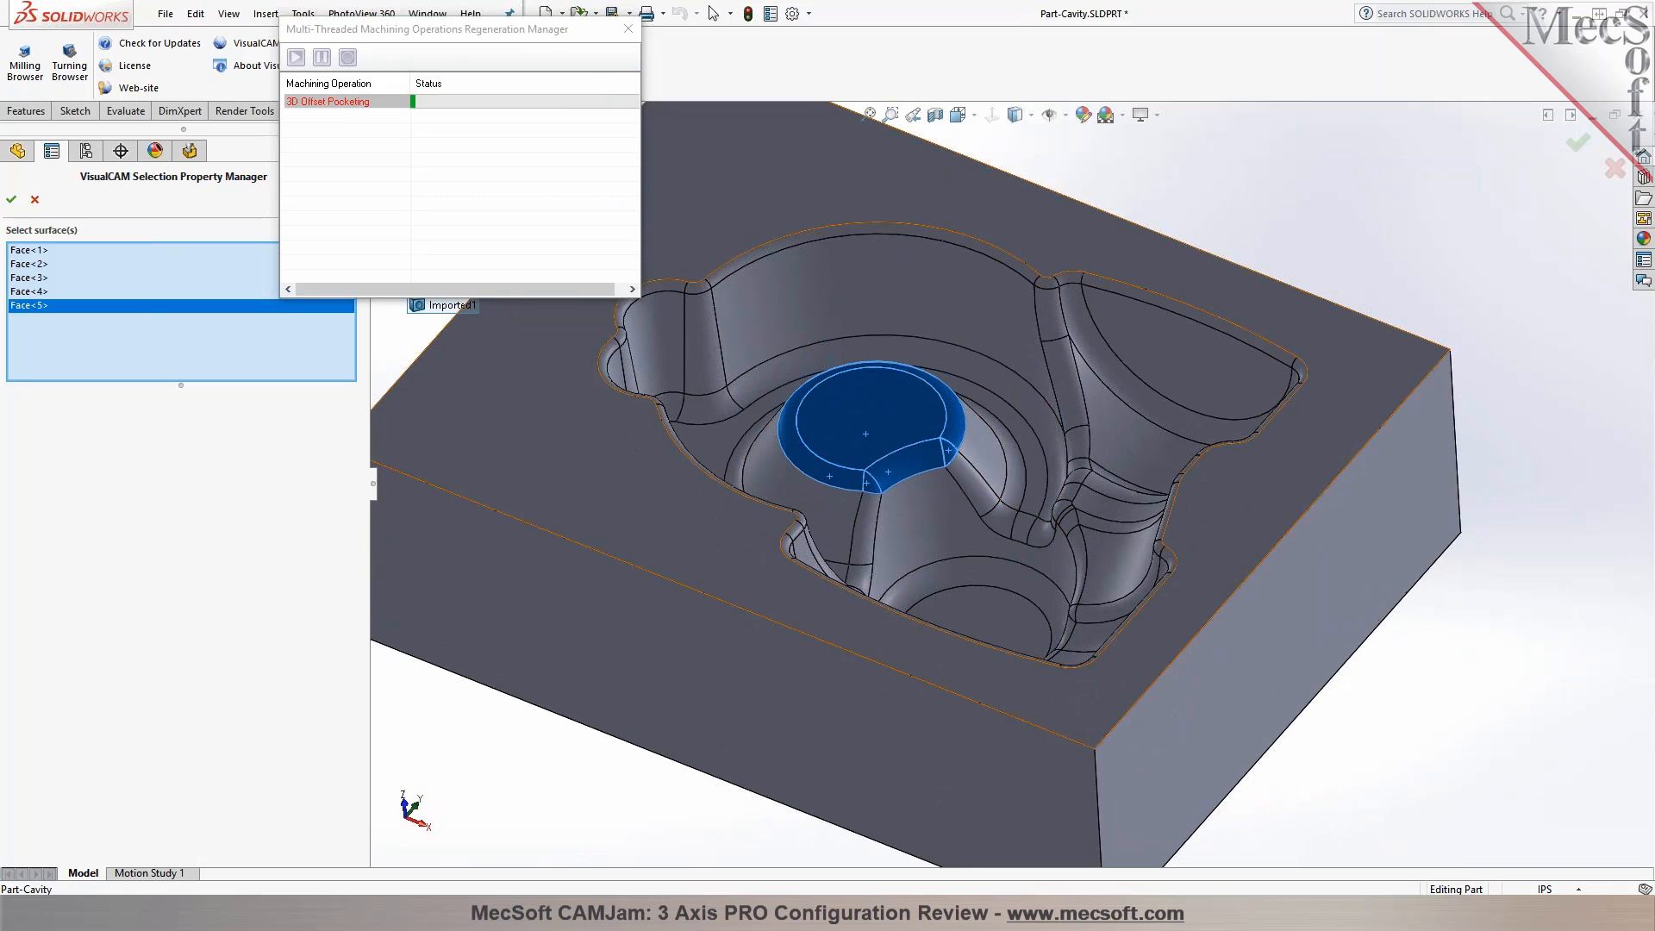
left_click(11, 199)
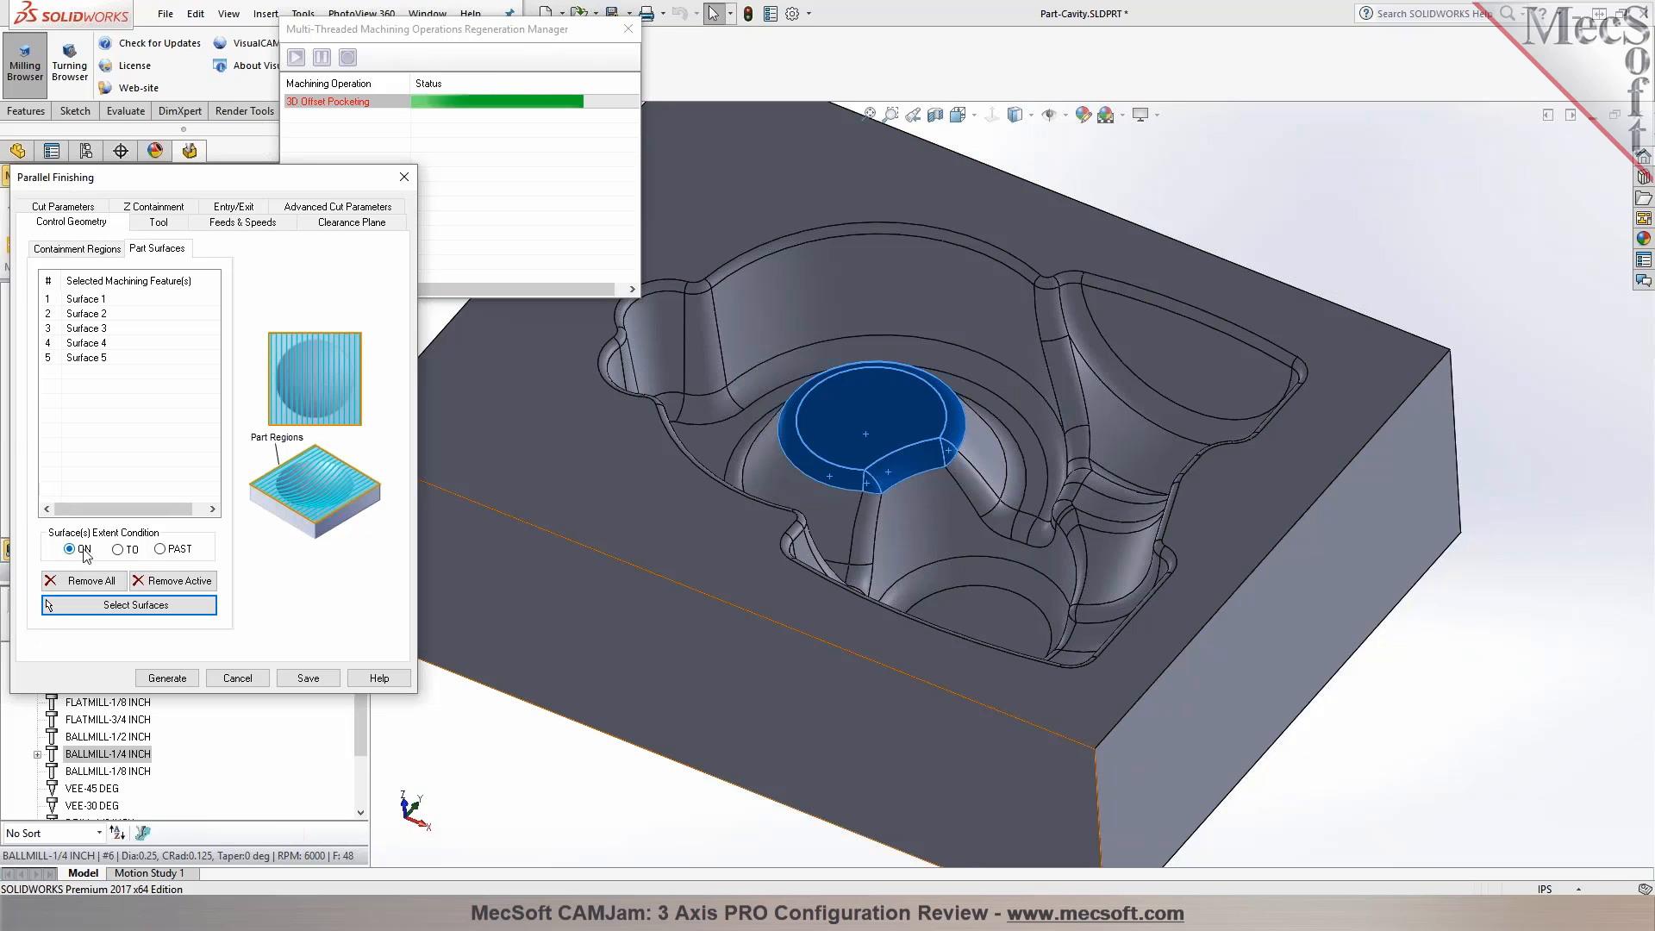
Set the surface extent condition to PAST, generate the Parallel Finishing operation and inspect its toolpath over the boss top
left_click(160, 549)
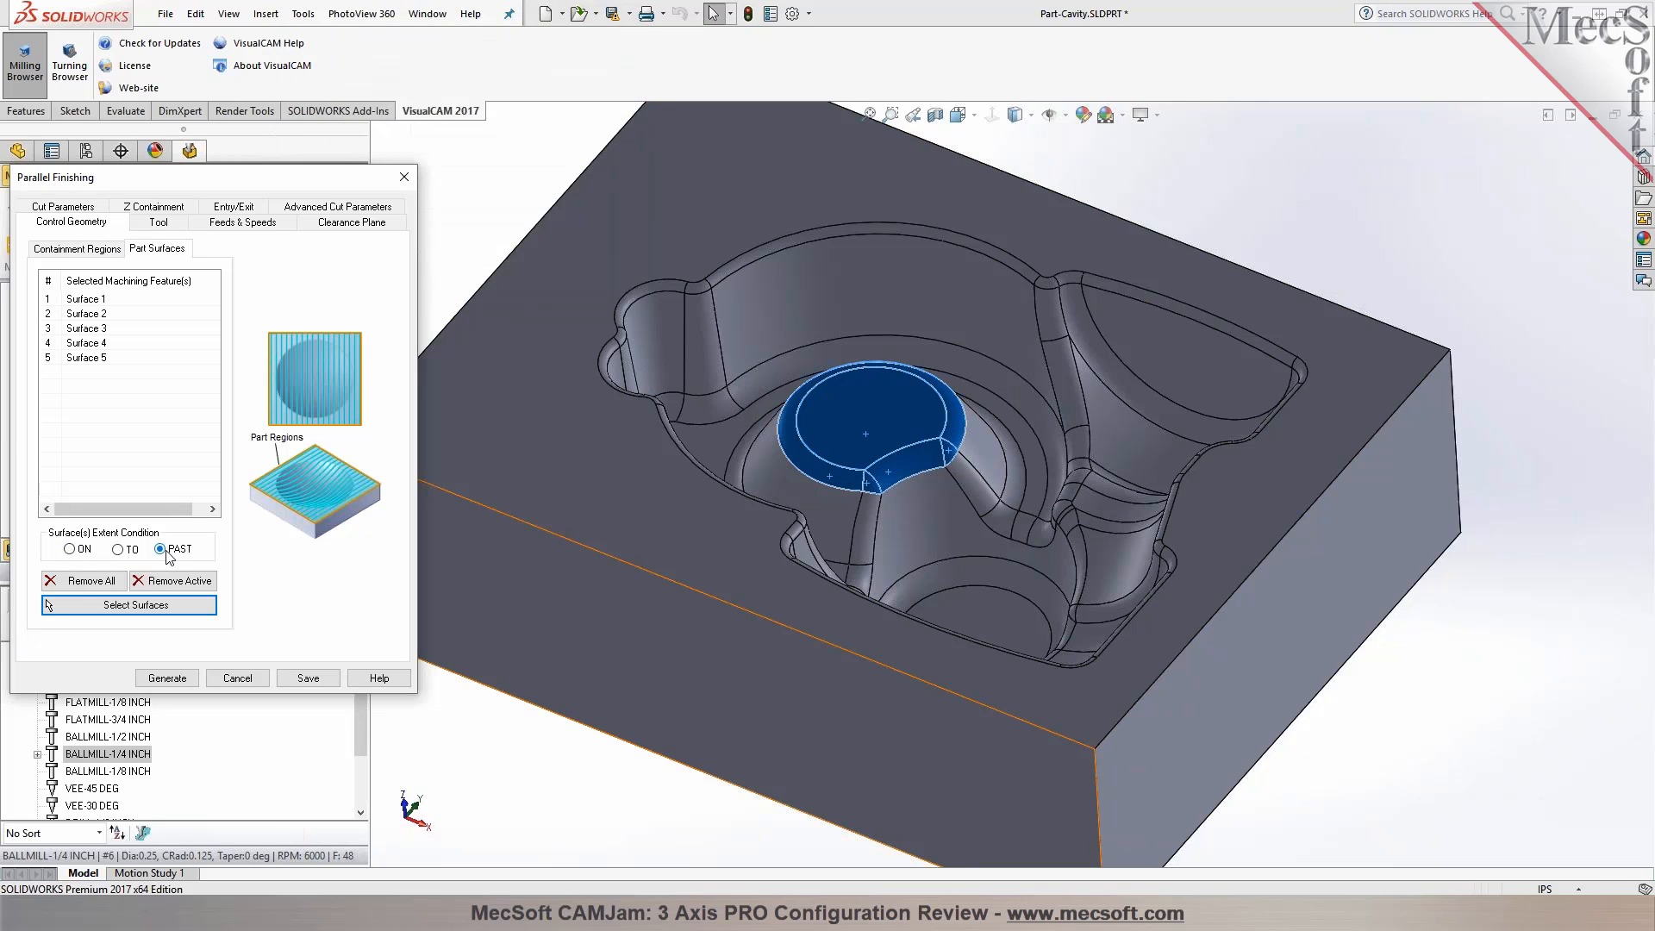
left_click(169, 226)
left_click(172, 678)
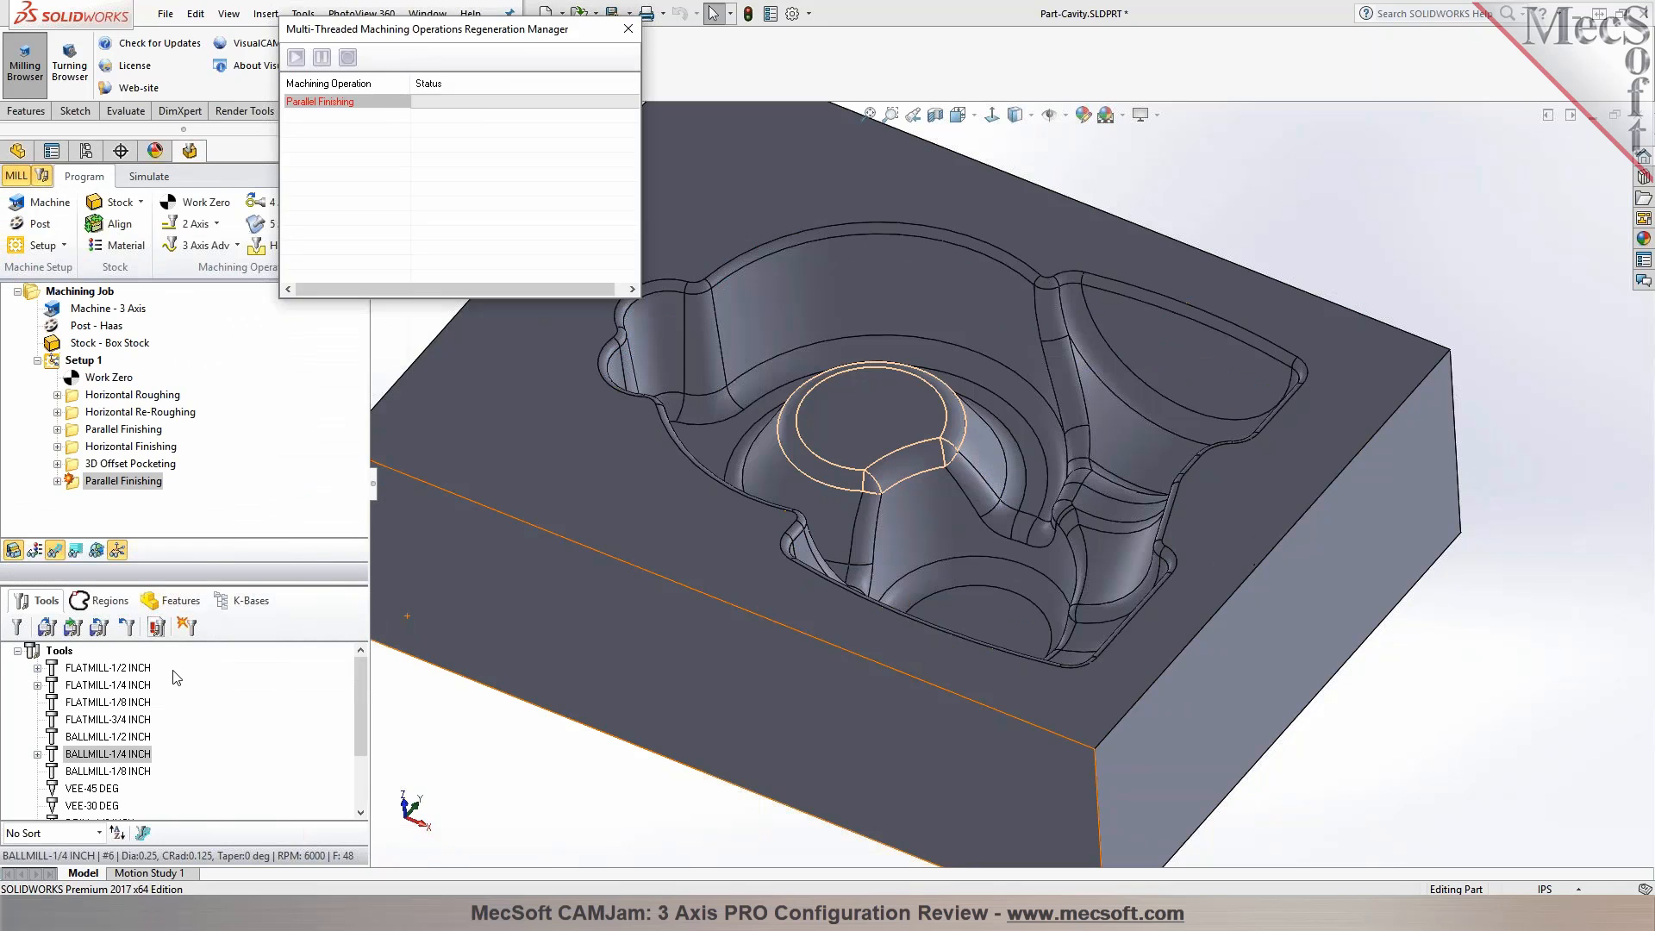
middle_click_drag(927, 517, 890, 394)
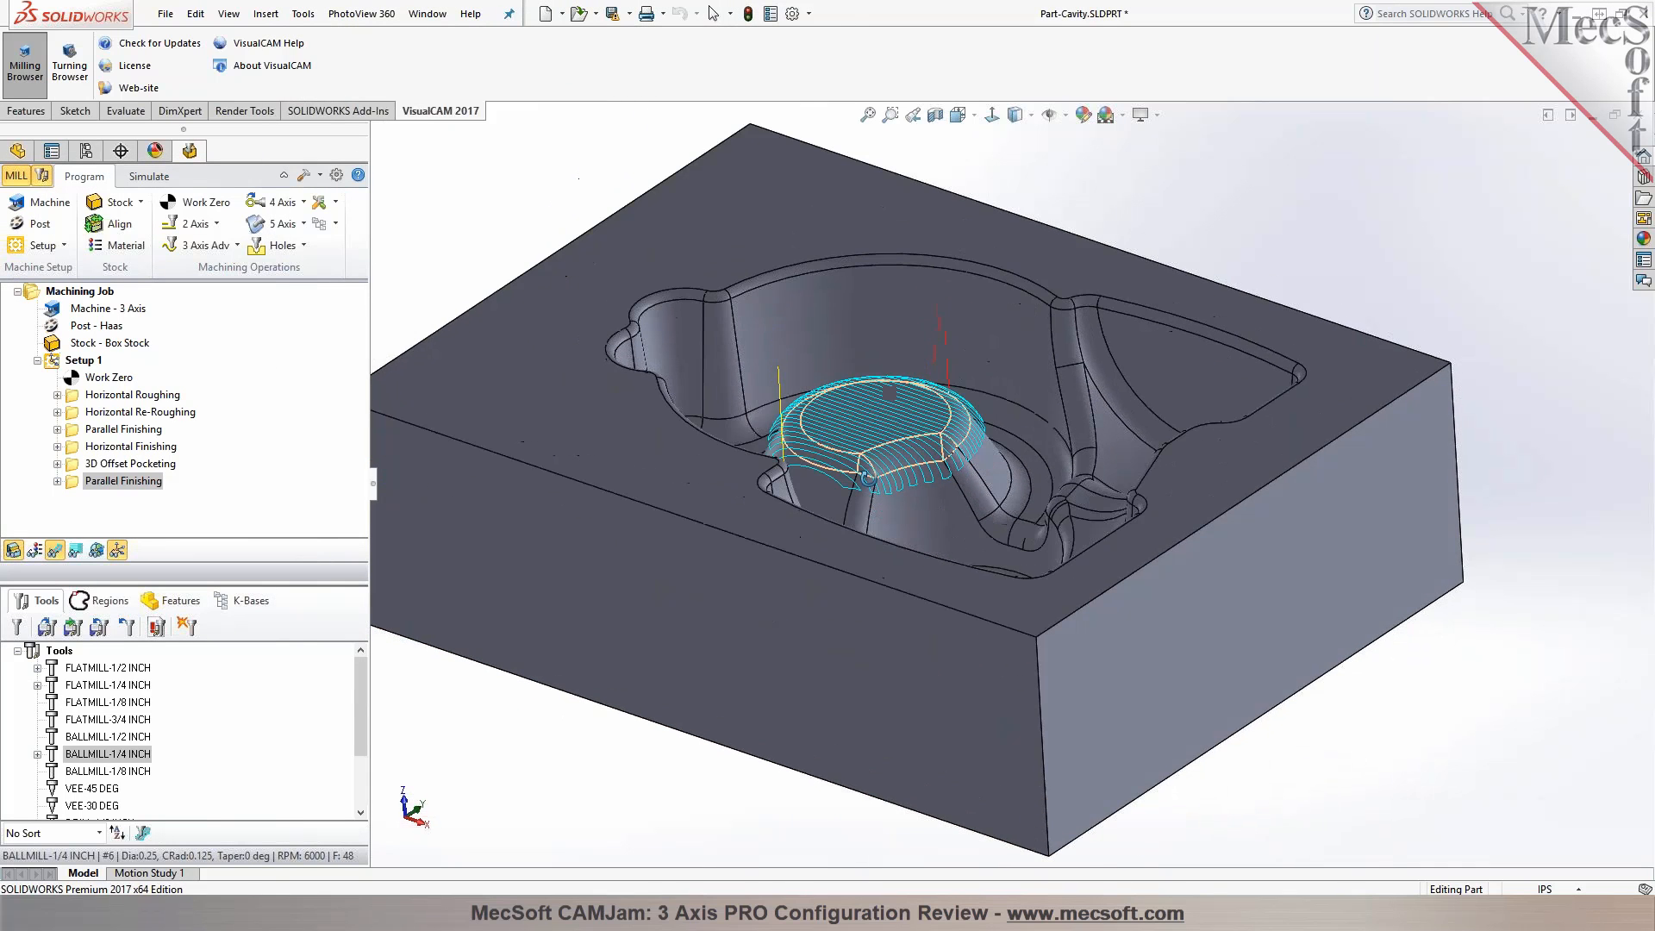
scroll(878, 406, "up", 4)
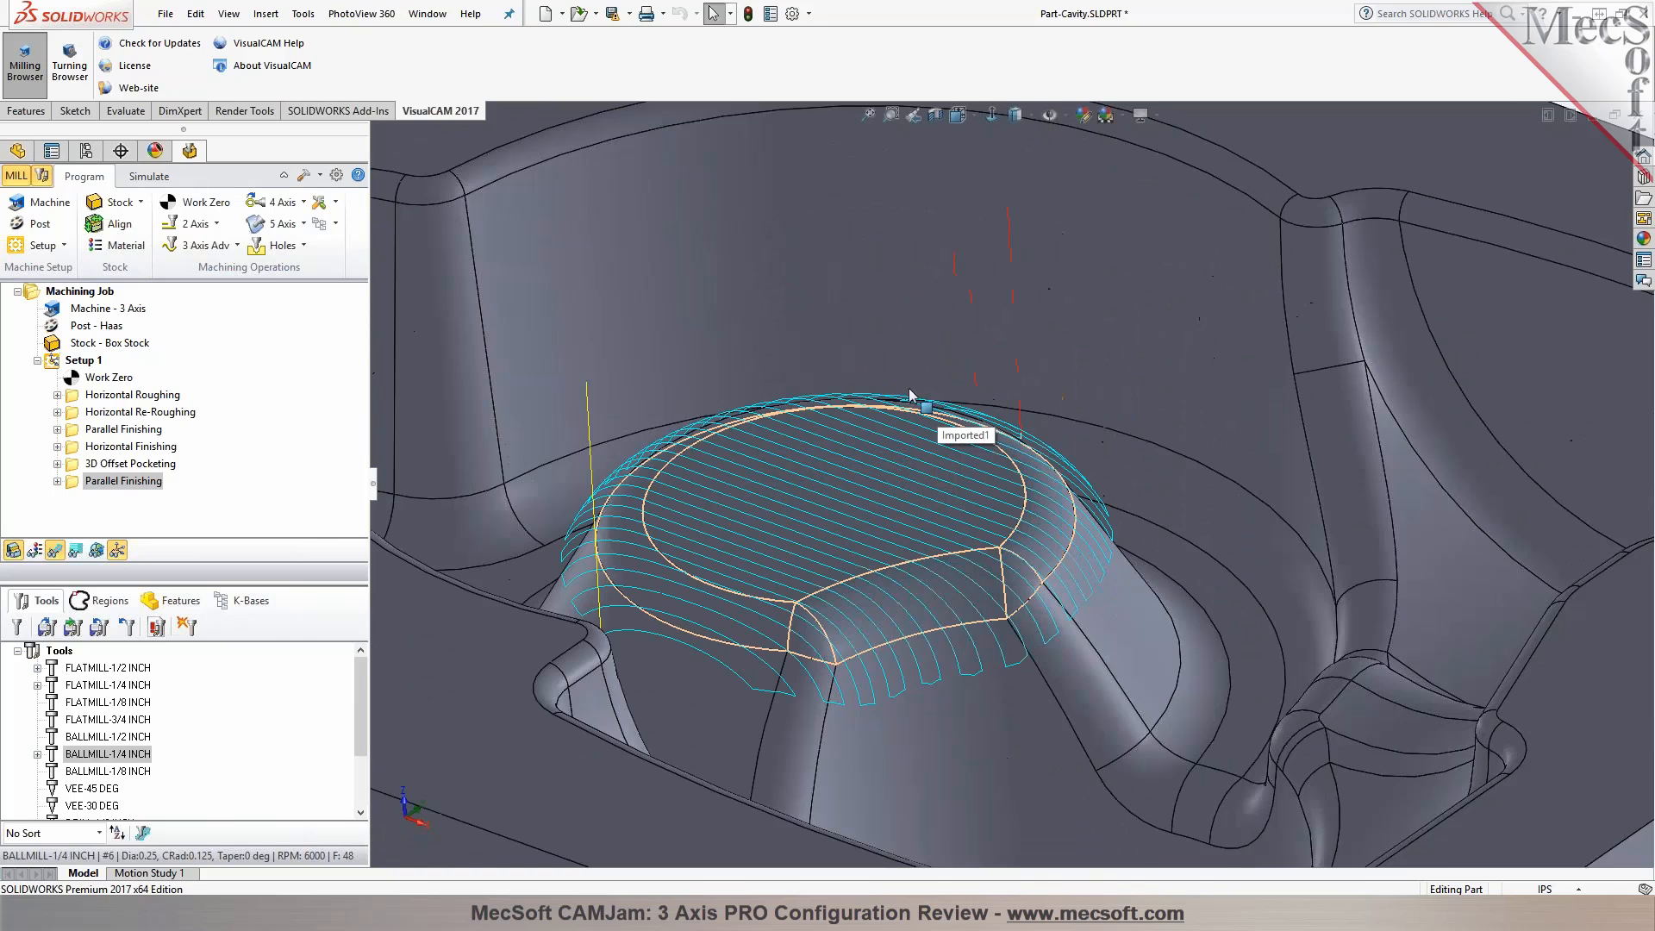
scroll(935, 444, "up", 3)
middle_click_drag(934, 444, 913, 465)
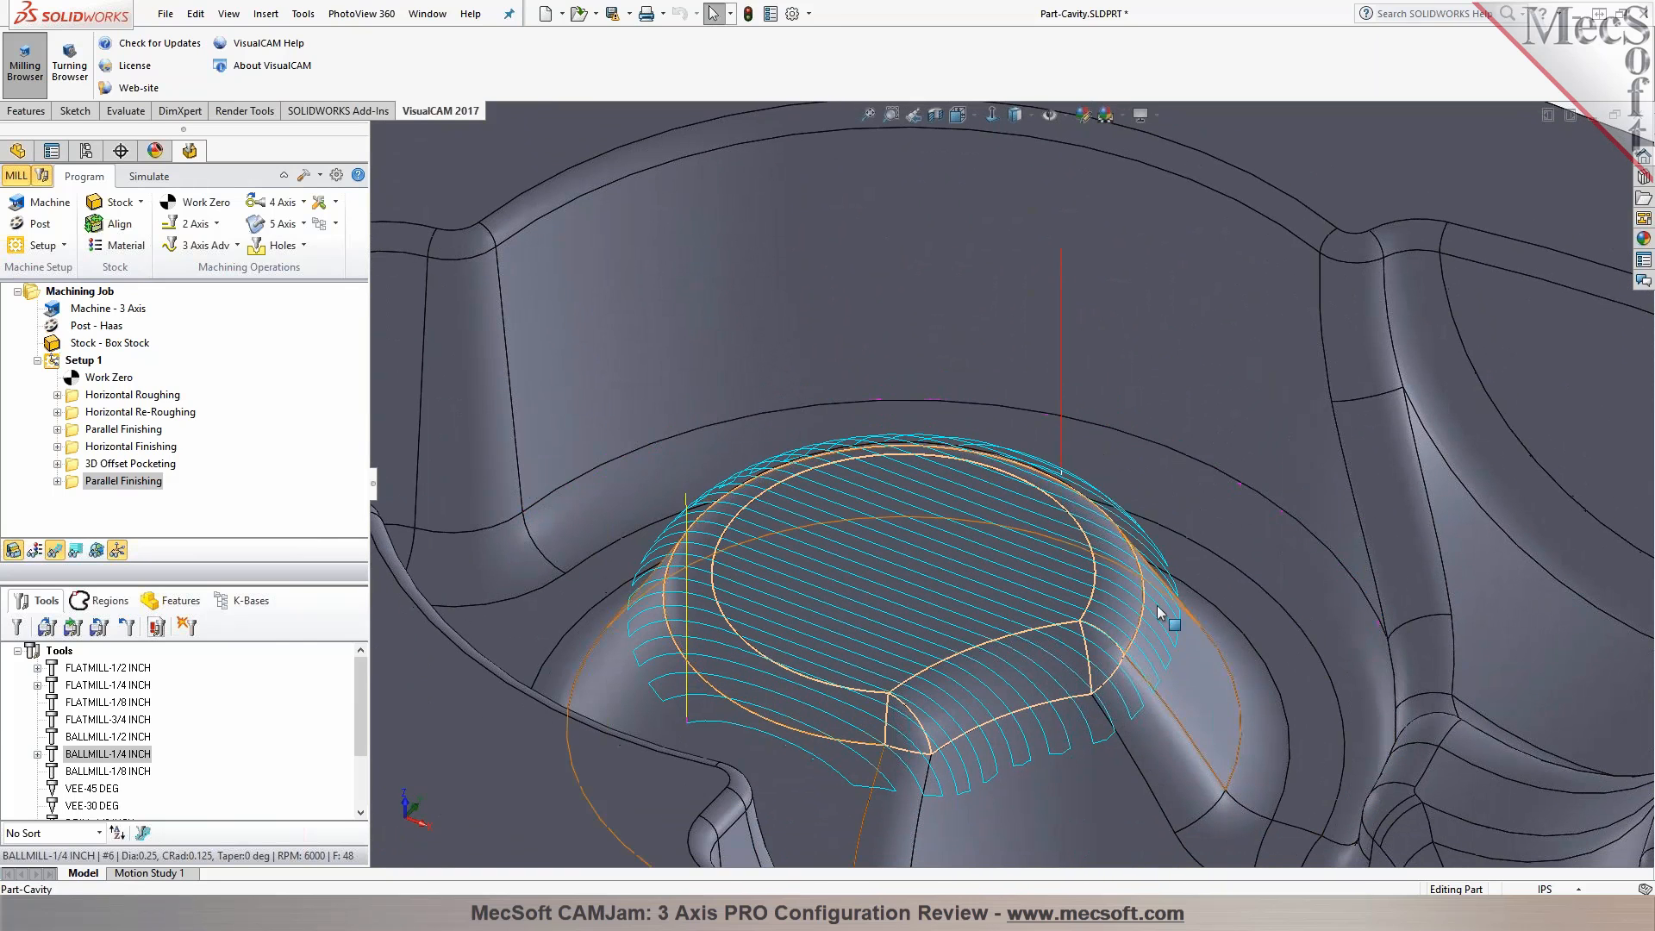
Display the 3D Offset Pocketing toolpath and examine its passes over the whole cavity
left_click(138, 463)
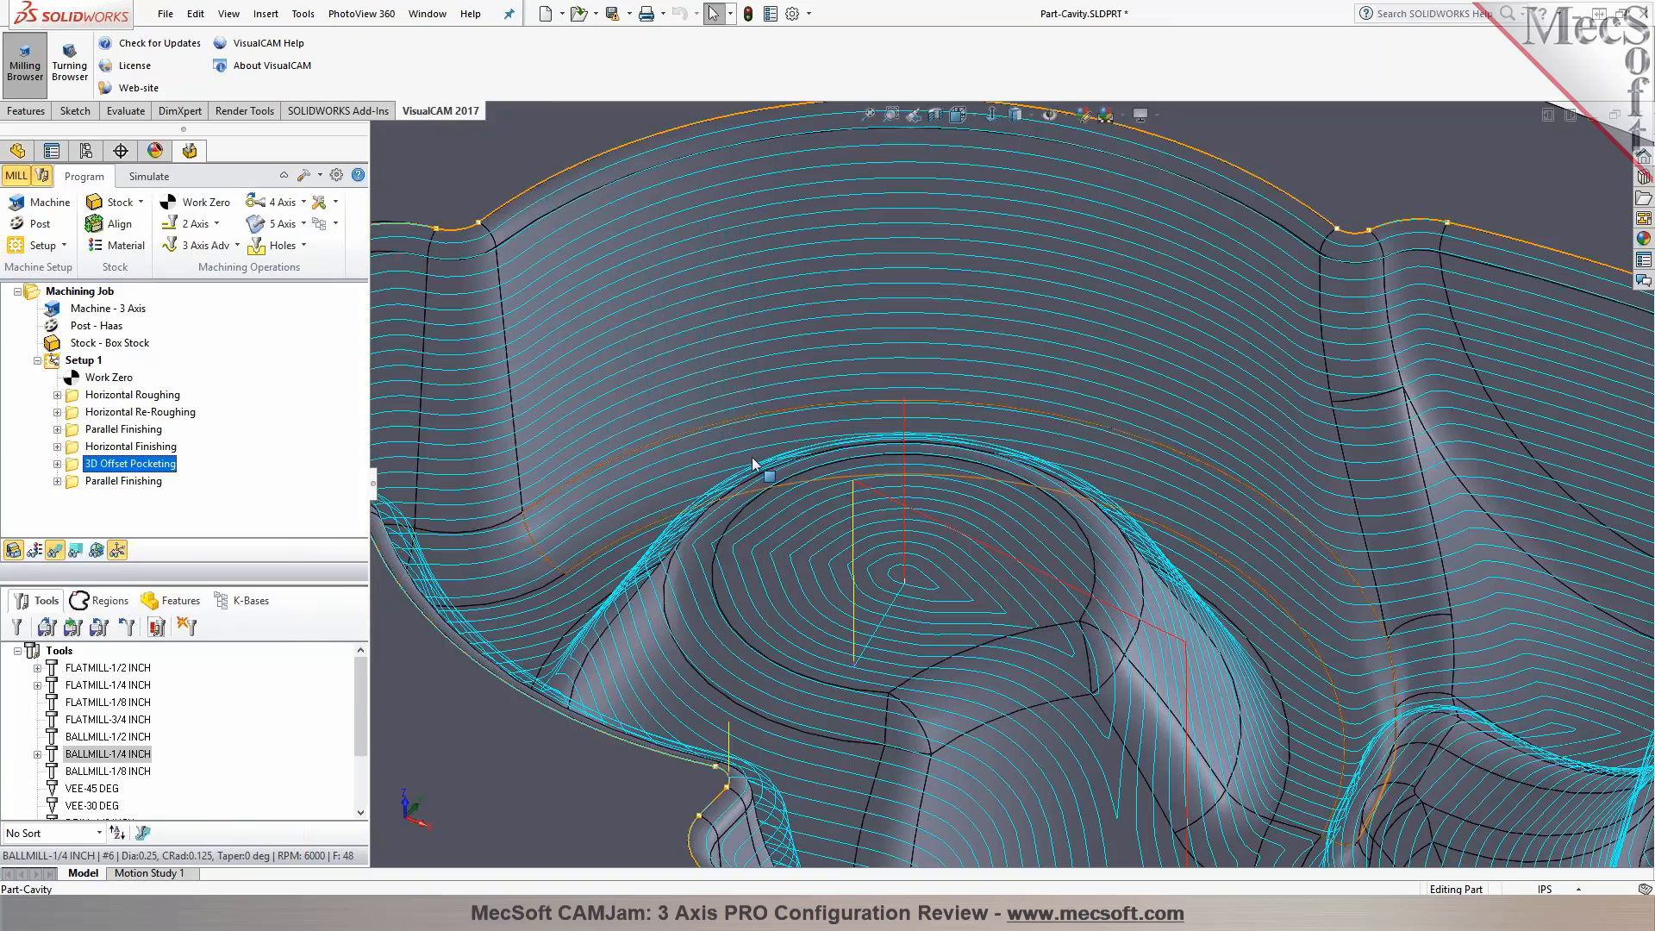
key("f")
mouse_move(1060, 595)
middle_mouse_down()
mouse_move(990, 621)
mouse_move(1104, 518)
mouse_move(1035, 608)
middle_mouse_up()
scroll(1051, 578, "down", 3)
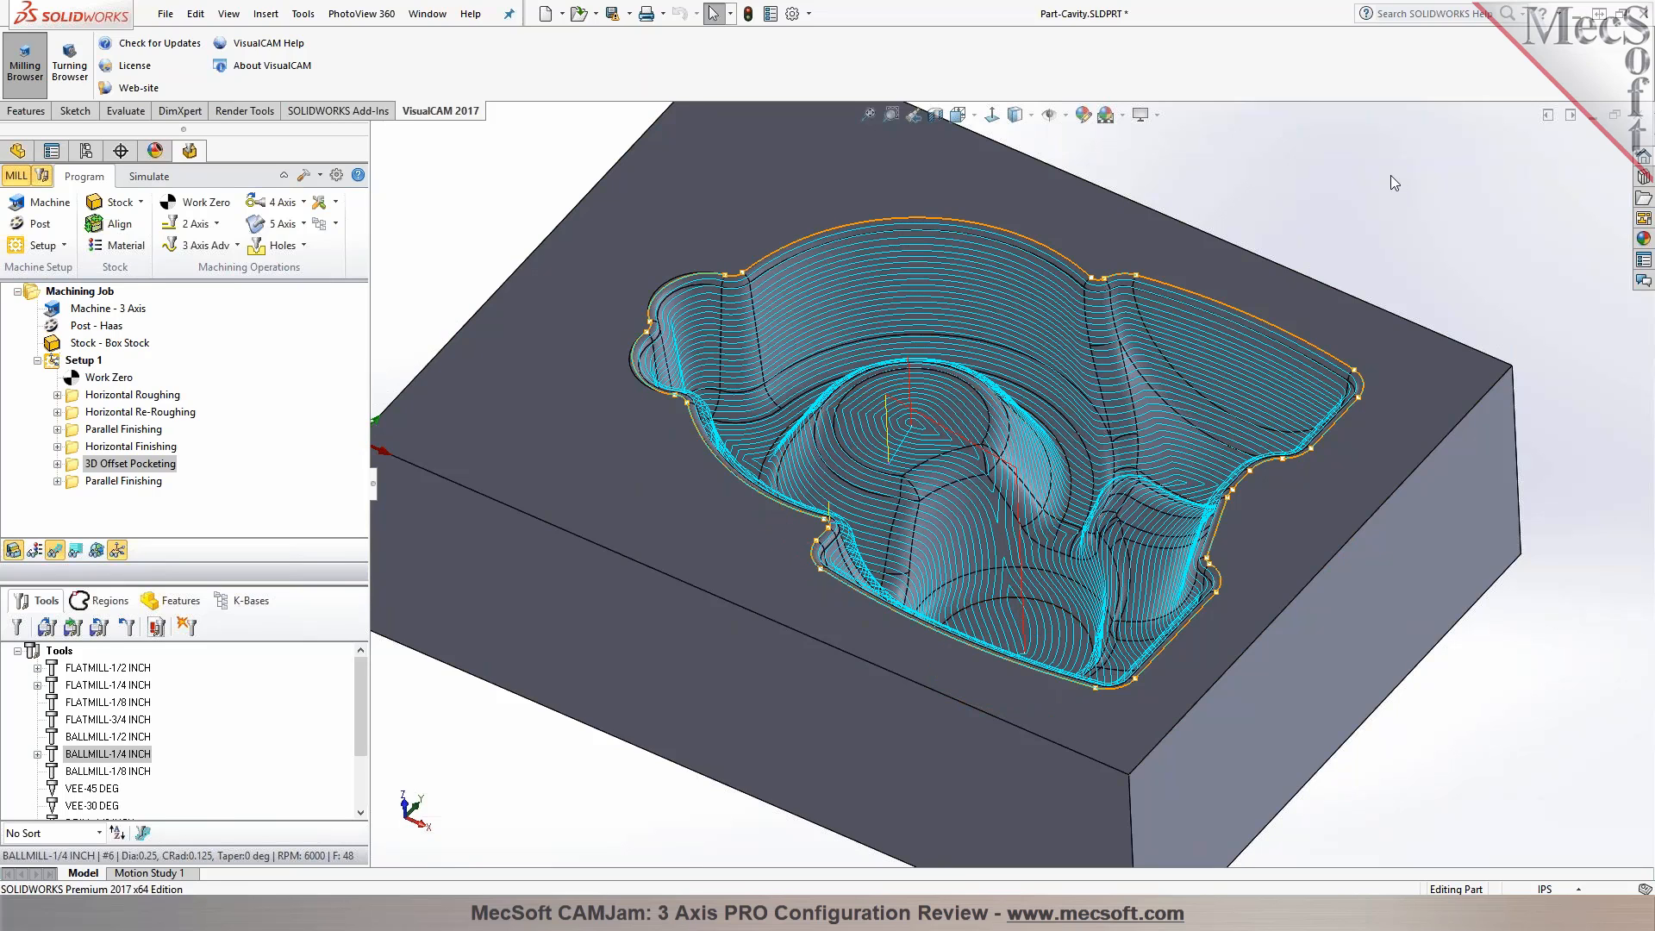
Review the machining operations information for Setup 1, including tools, feeds and machine times
left_click(82, 362)
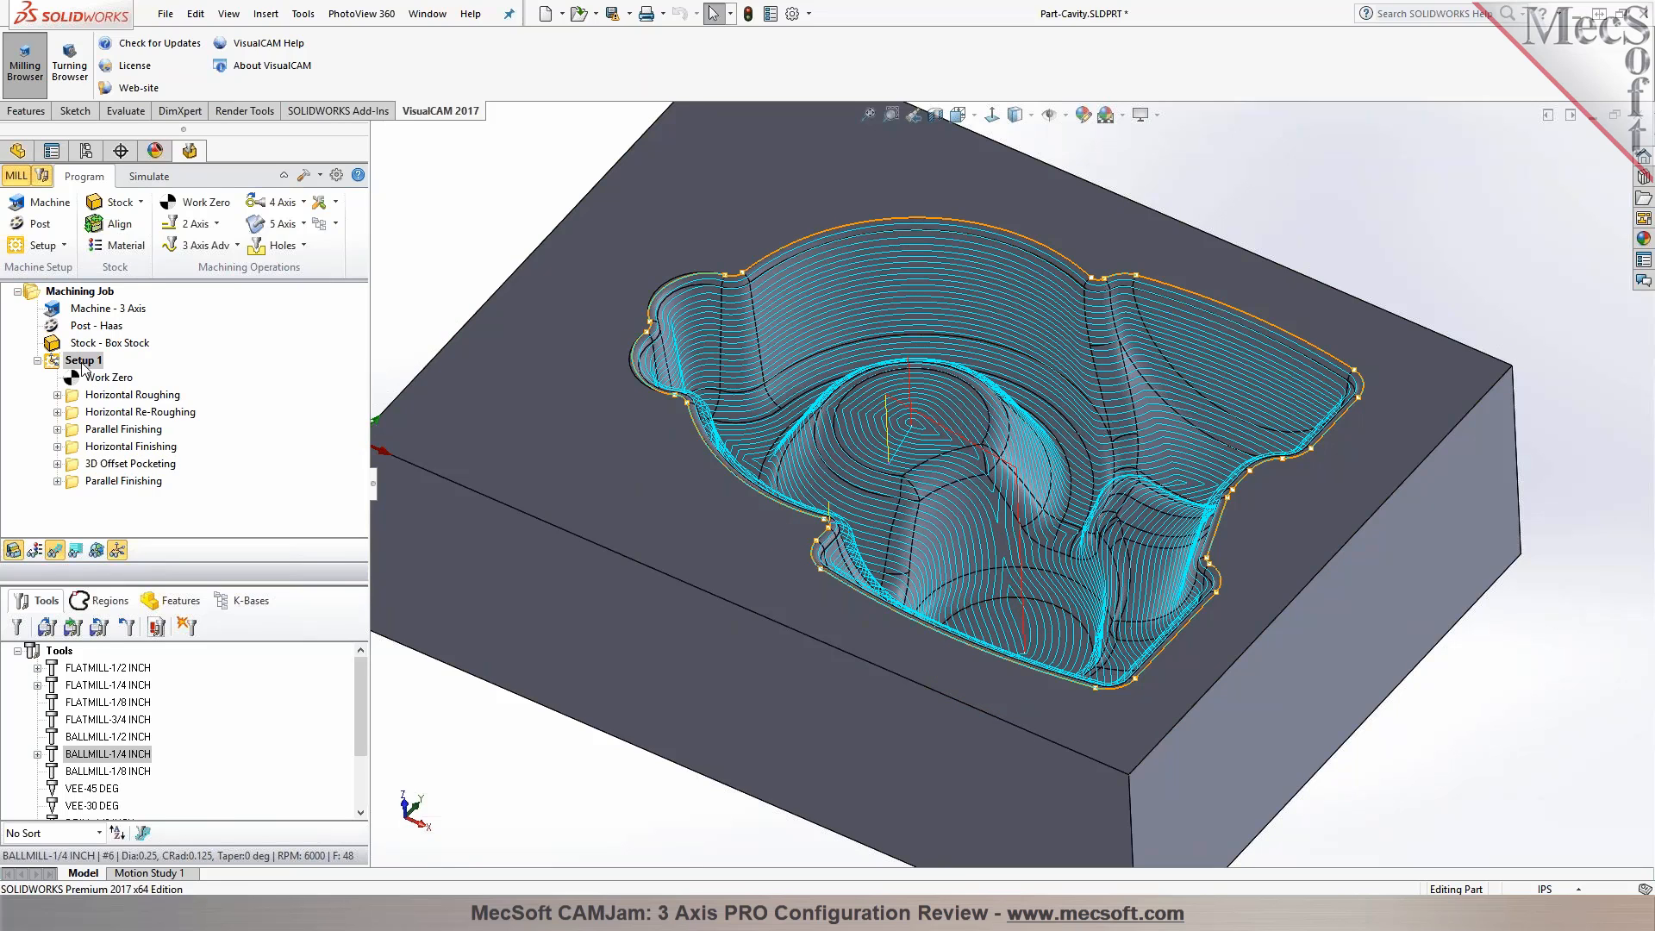
right_click(83, 362)
left_click(131, 457)
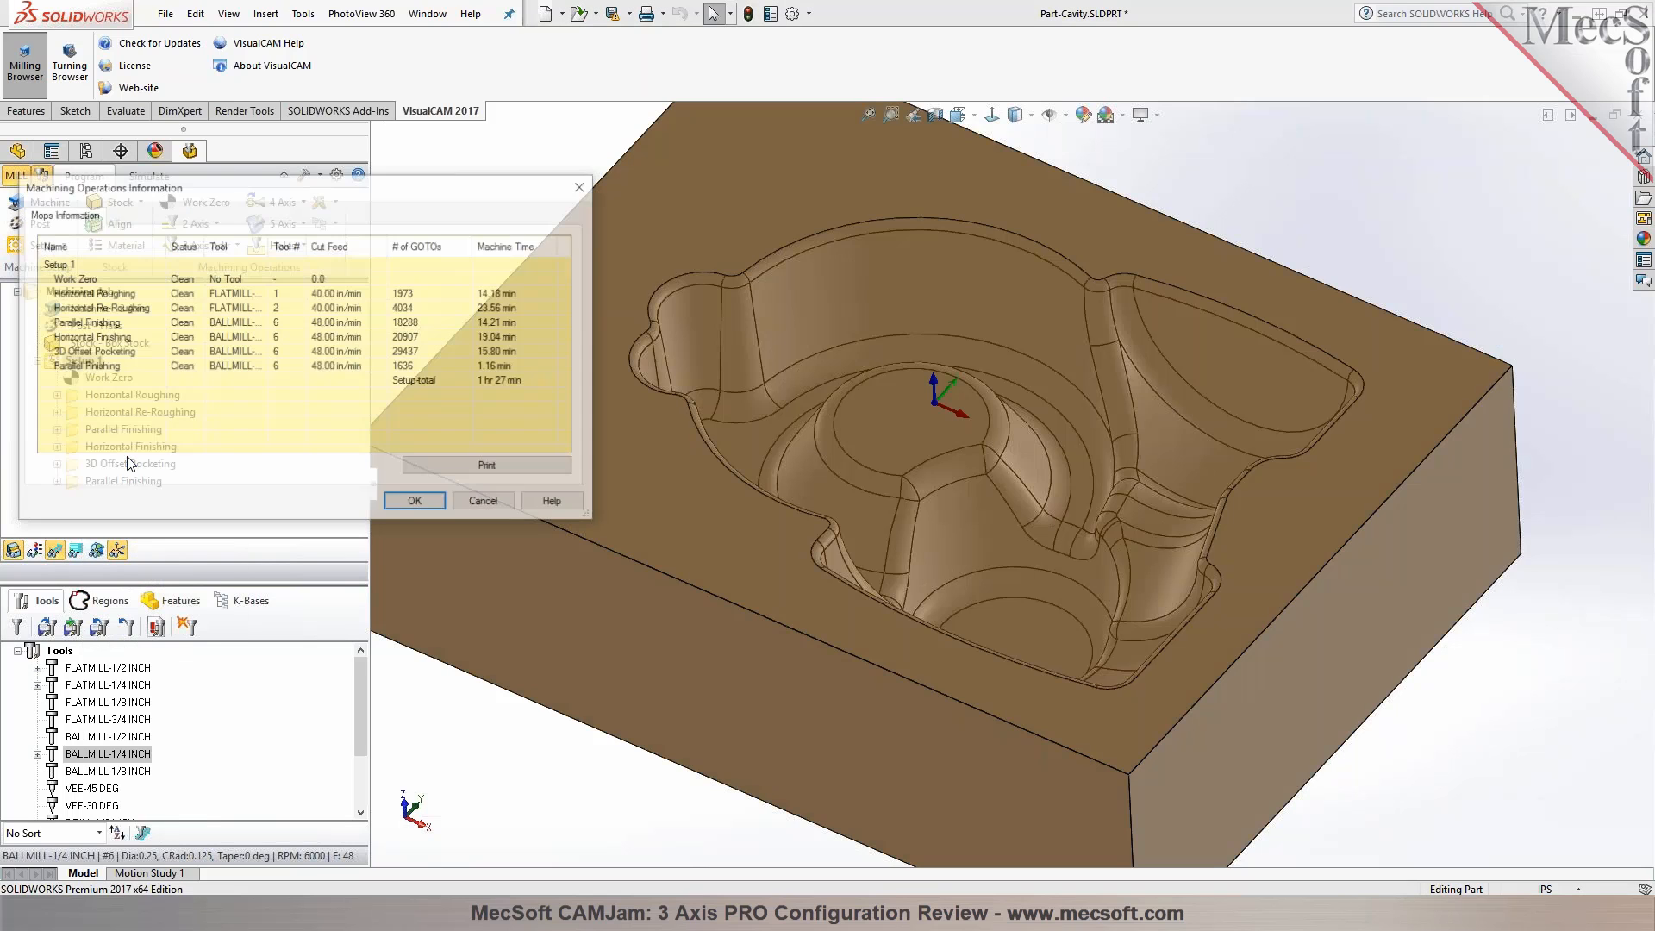
left_click(436, 511)
Post all of Setup 1 with the Haas post-processor to Part-Cavity_Setup 1.nc on the Desktop
right_click(84, 363)
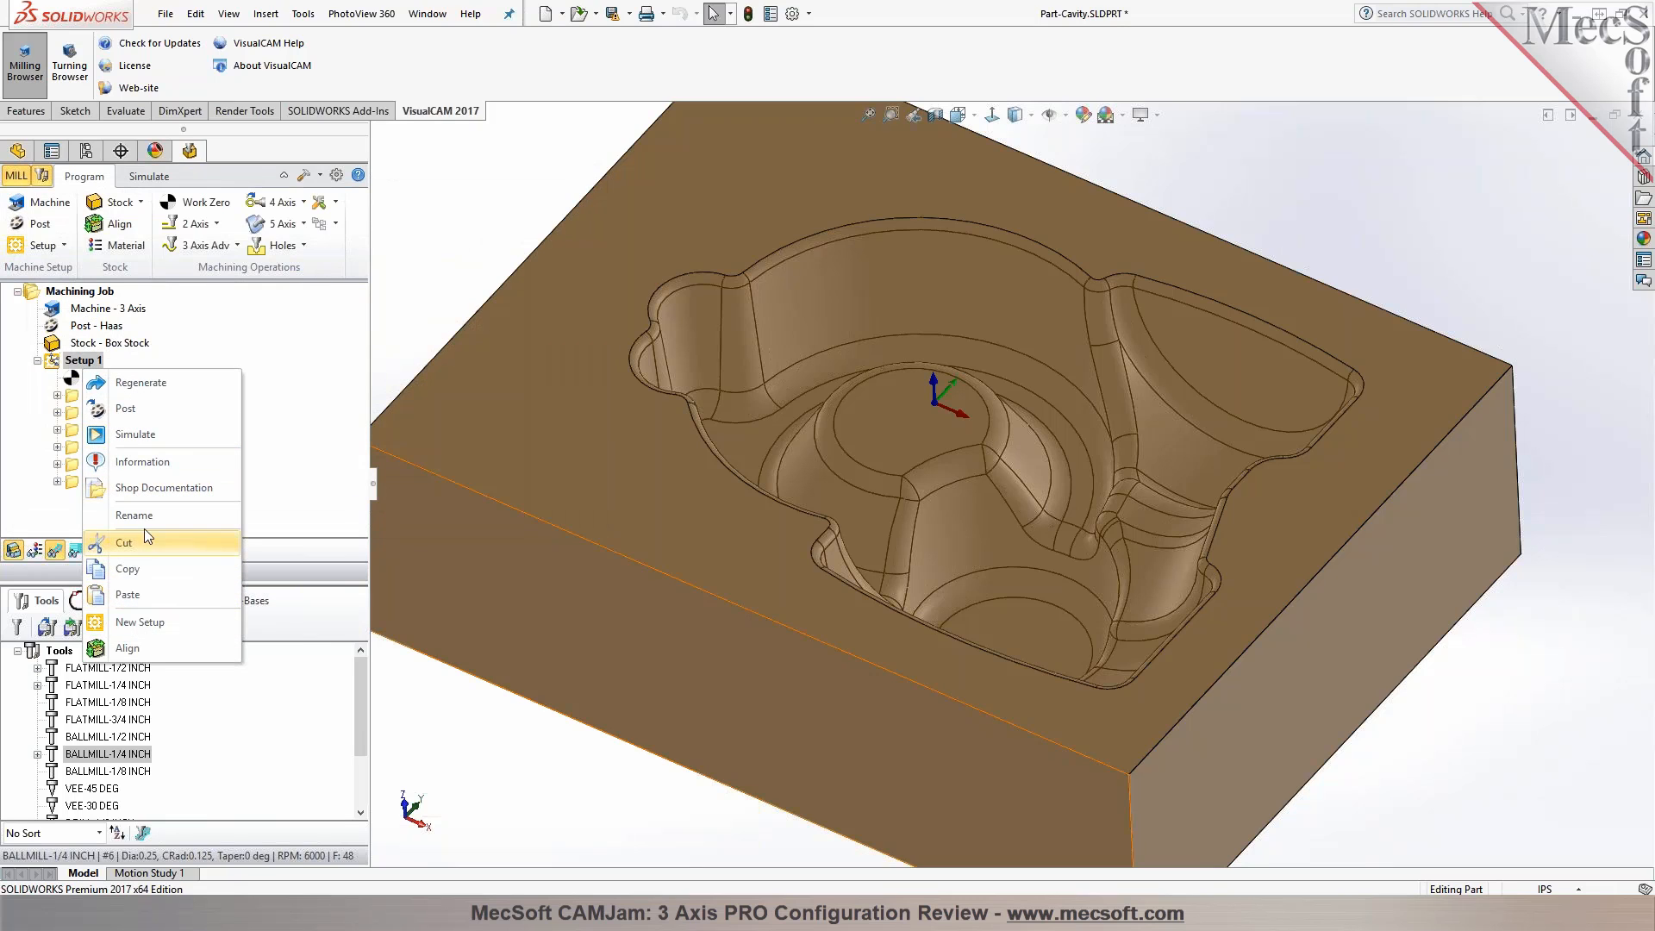
left_click(146, 418)
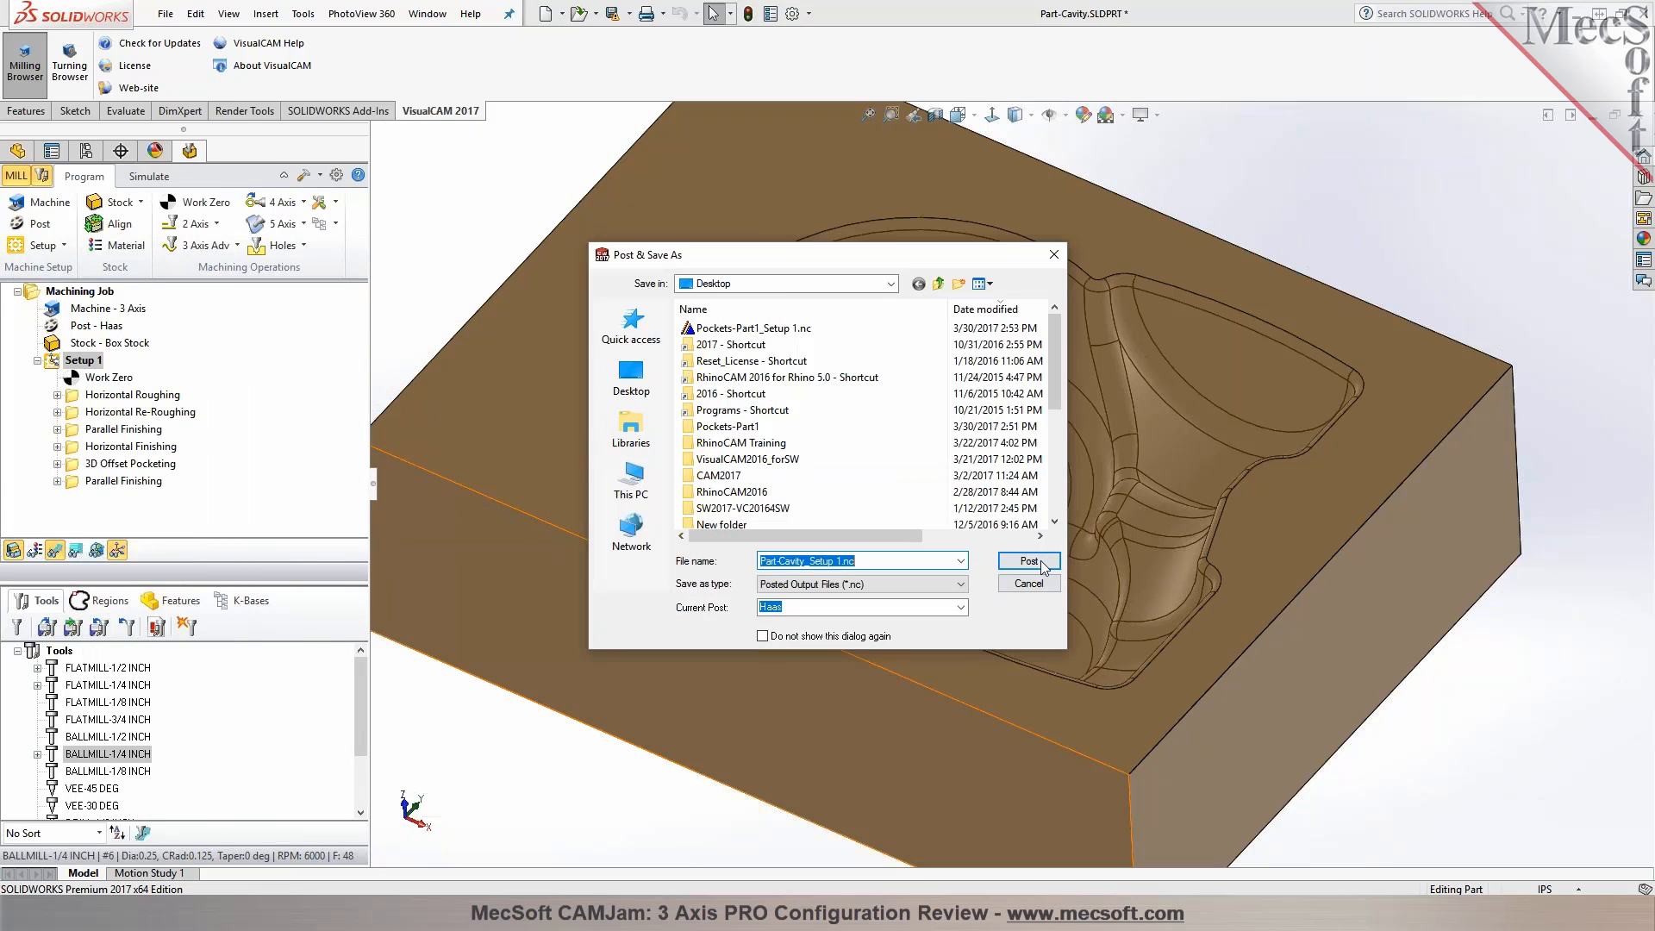
left_click(1028, 561)
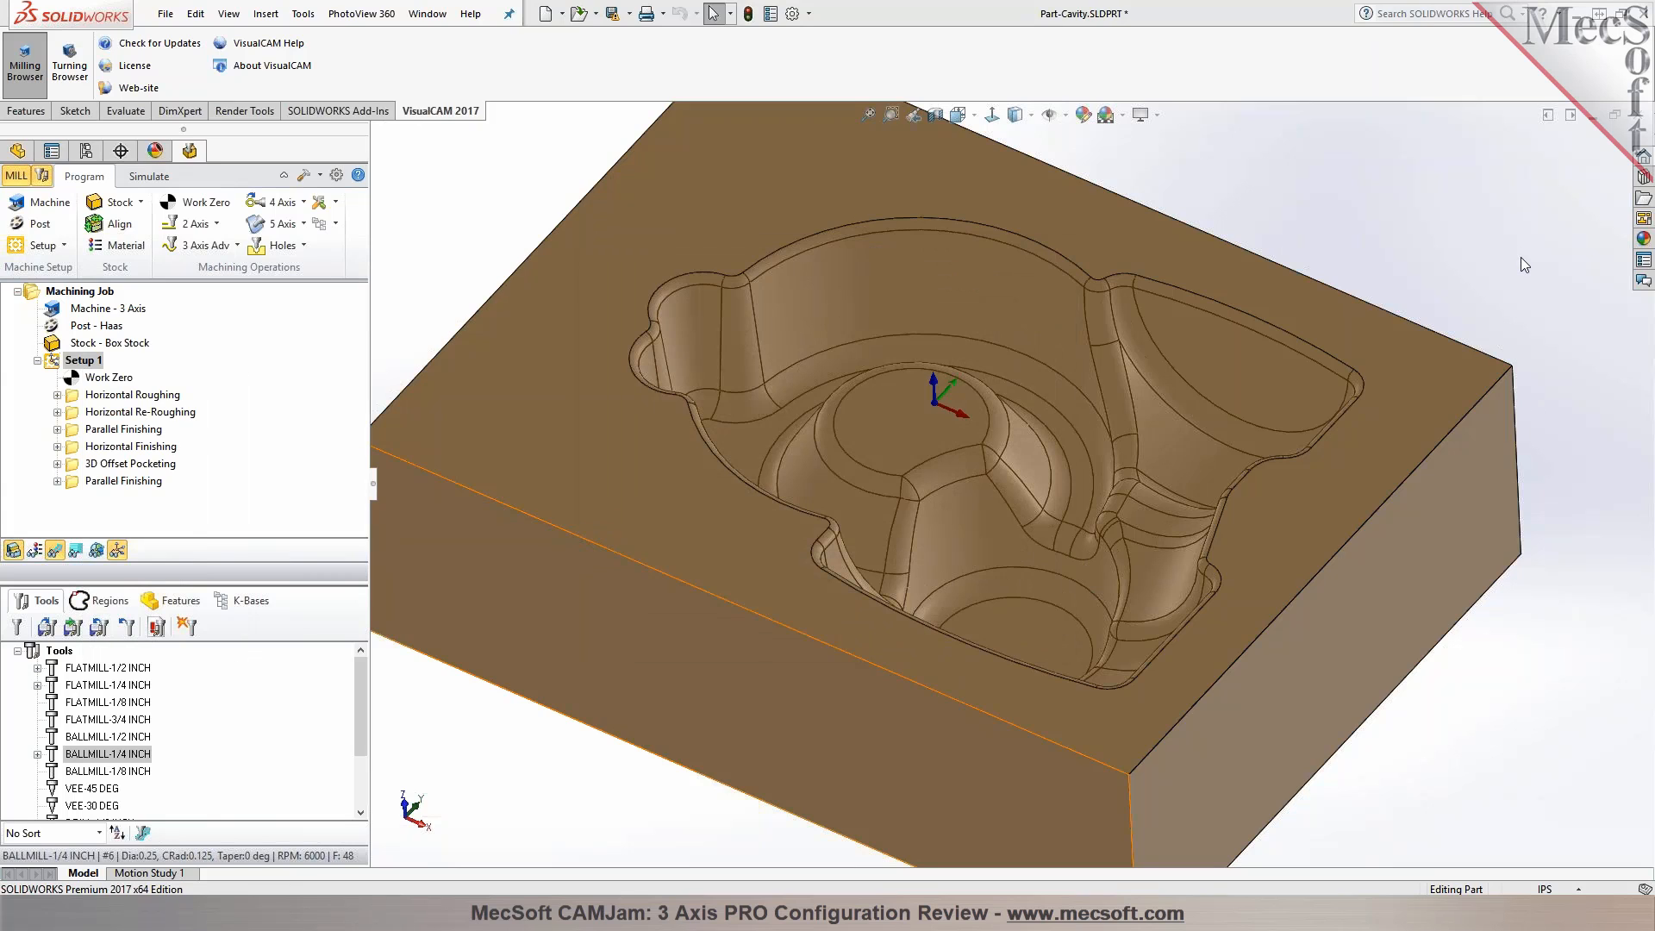